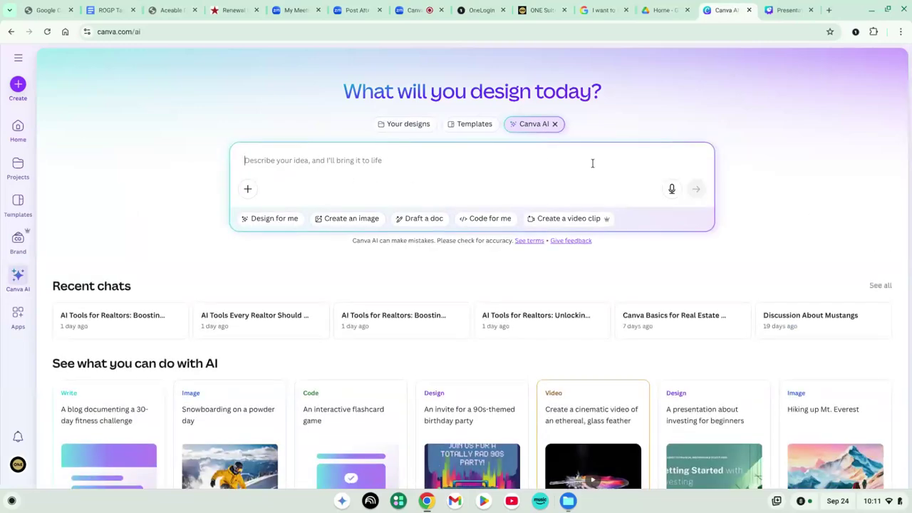
# Search your own designs for 'buying guide'
pyautogui.click(422, 129)
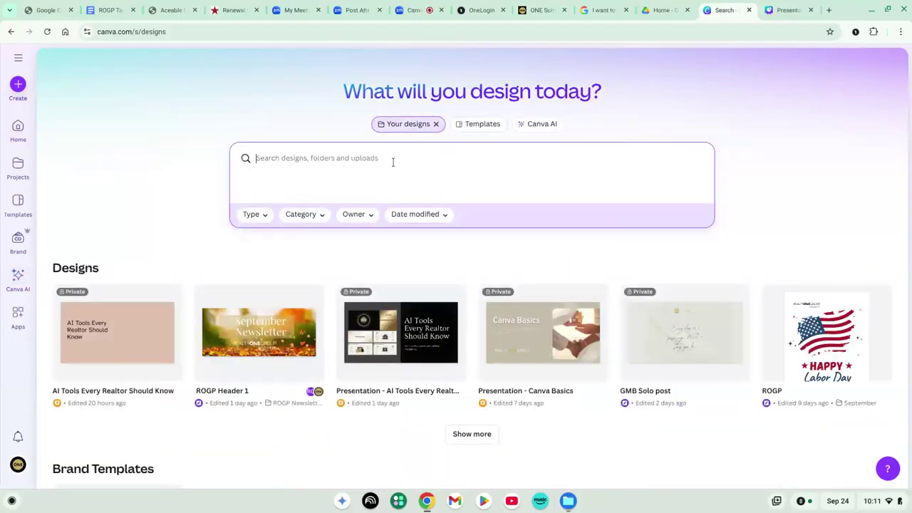
pyautogui.write('buyi')
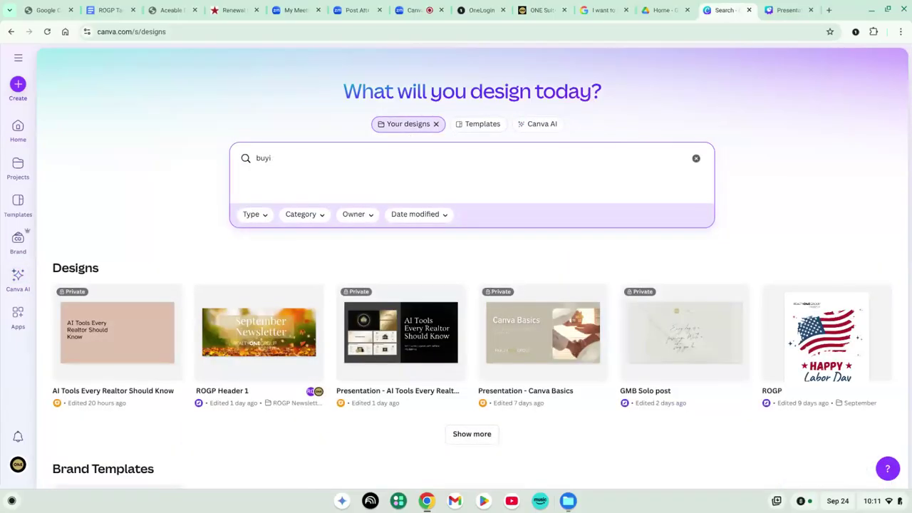
pyautogui.write('ng guide')
pyautogui.press('Return')
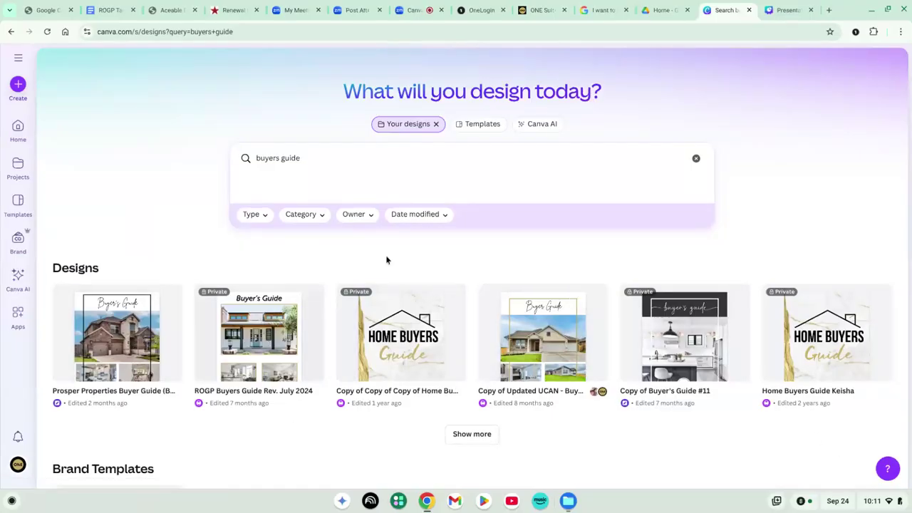
# Clear the 'buying guide' search to list all recent designs, then expand the side navigation panel
pyautogui.click(695, 158)
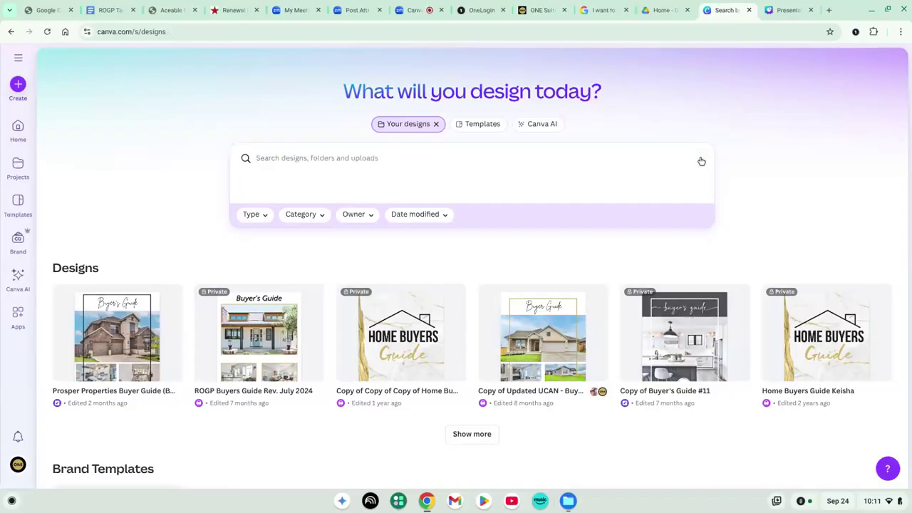
pyautogui.scroll(-2, 112, 301)
pyautogui.scroll(2, 112, 301)
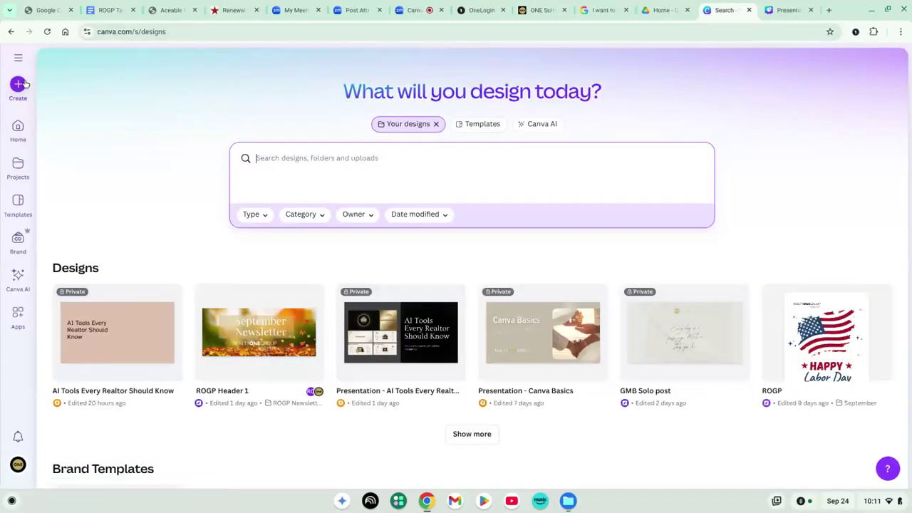
pyautogui.click(18, 57)
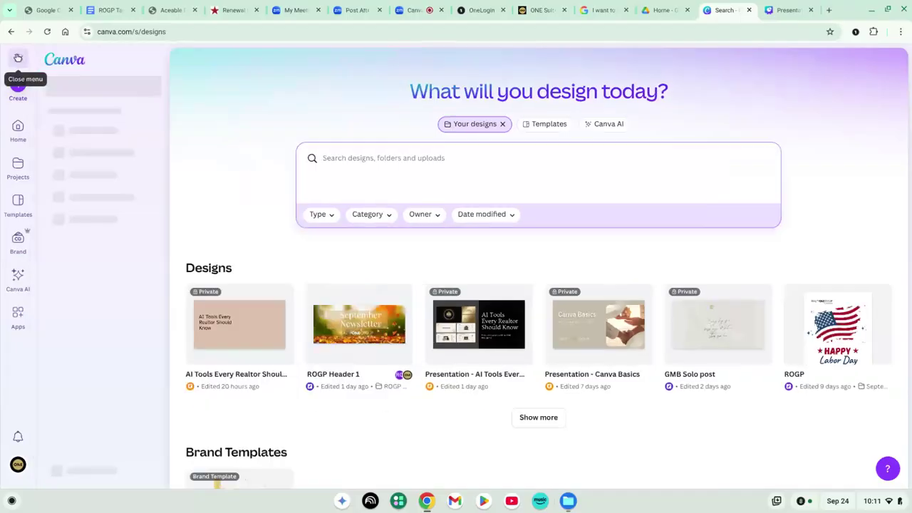
# Return to the Canva home page, collapse the side panel, and start a Social media design
pyautogui.click(65, 60)
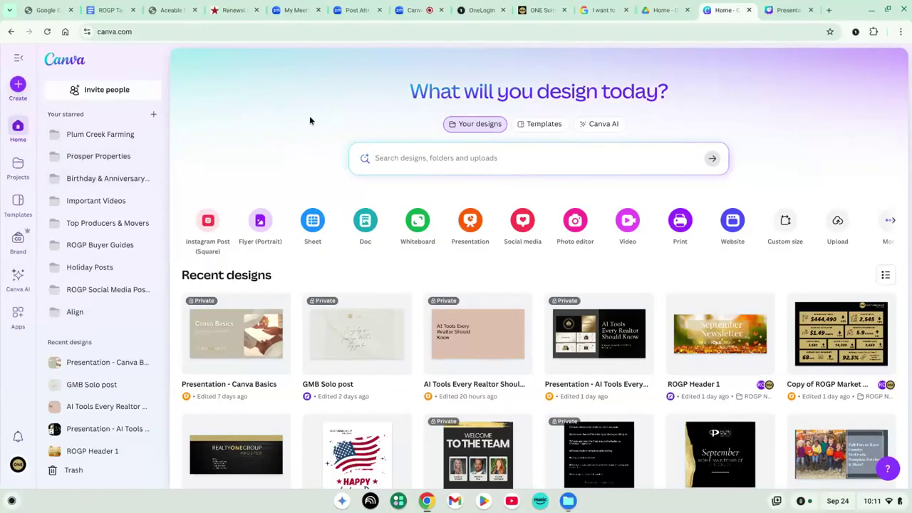
pyautogui.click(18, 60)
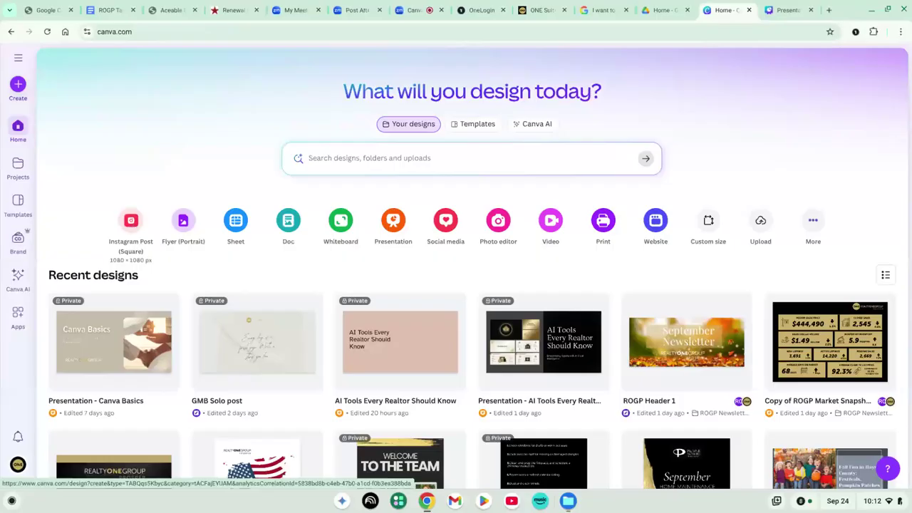
pyautogui.click(448, 224)
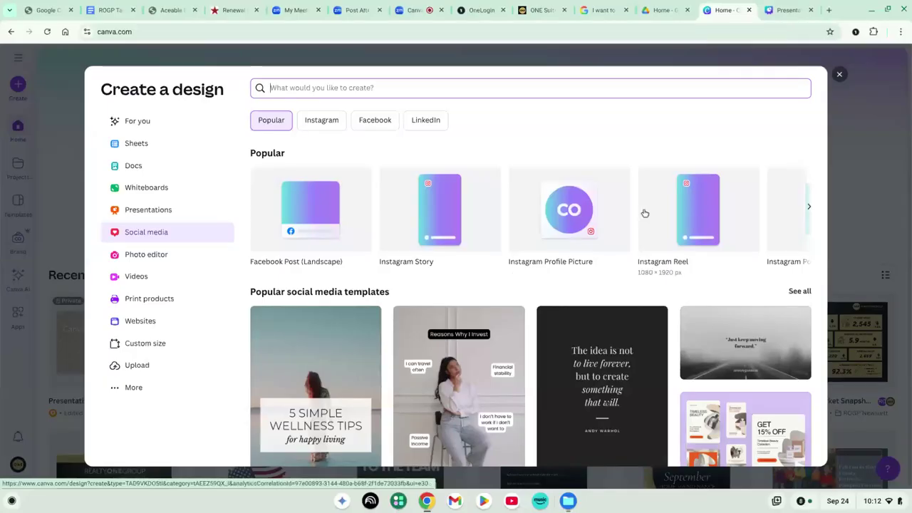
pyautogui.hscroll(3, 643, 212)
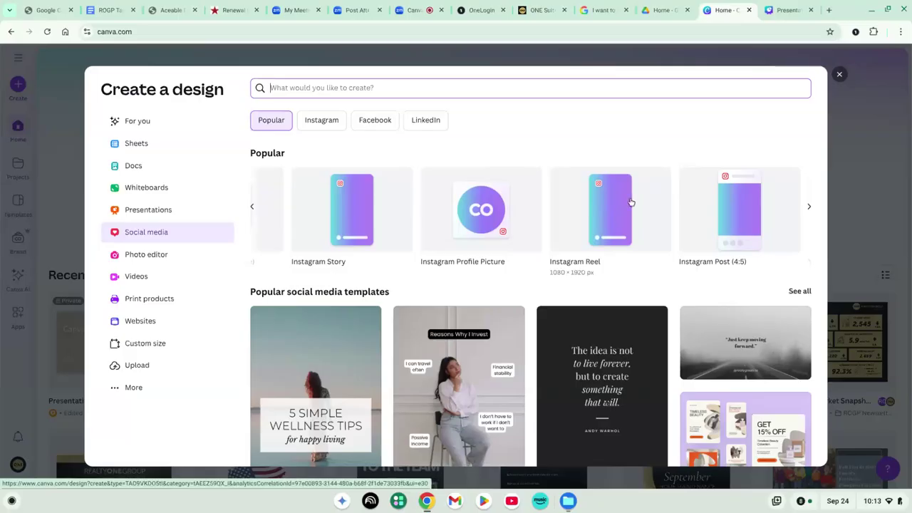
pyautogui.hscroll(4, 605, 210)
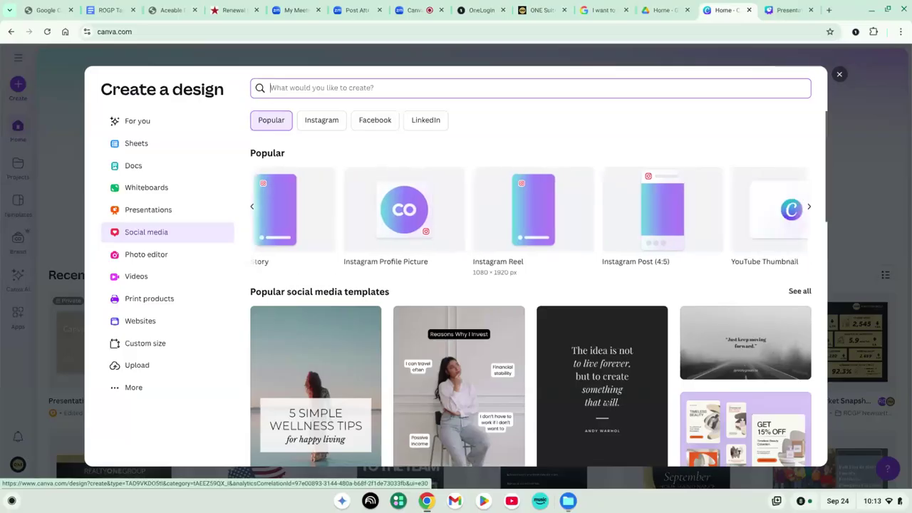
pyautogui.hscroll(2, 616, 214)
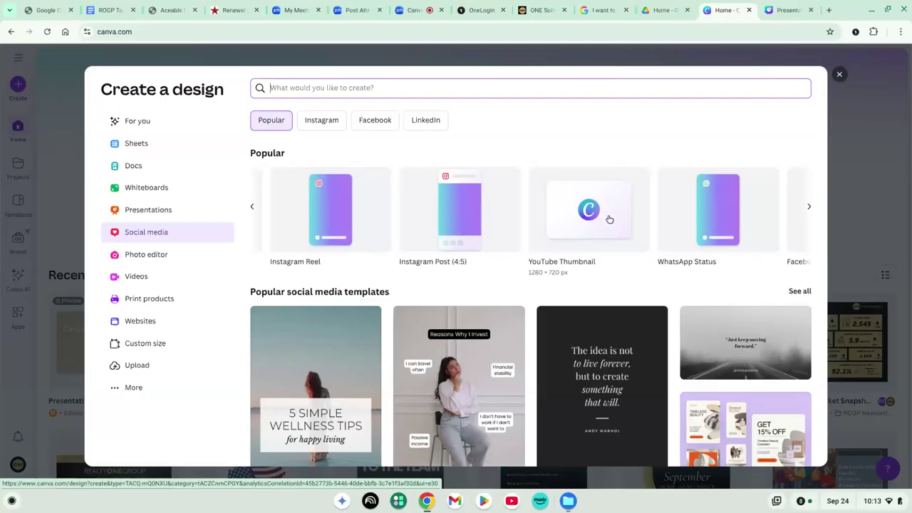
pyautogui.hscroll(10, 606, 218)
pyautogui.hscroll(10, 531, 210)
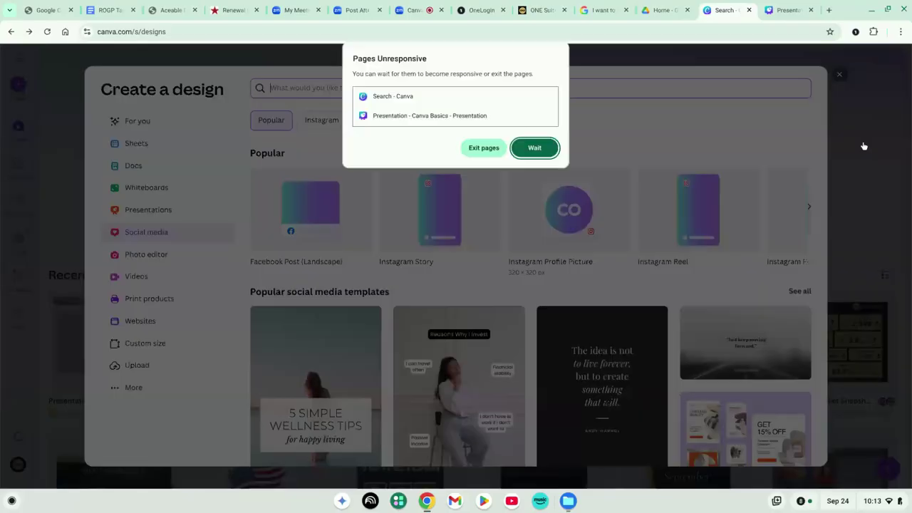
# Exit the unresponsive pages and reload Canva at canva.com
pyautogui.click(497, 153)
pyautogui.click(423, 31)
pyautogui.write('can')
pyautogui.press('Return')
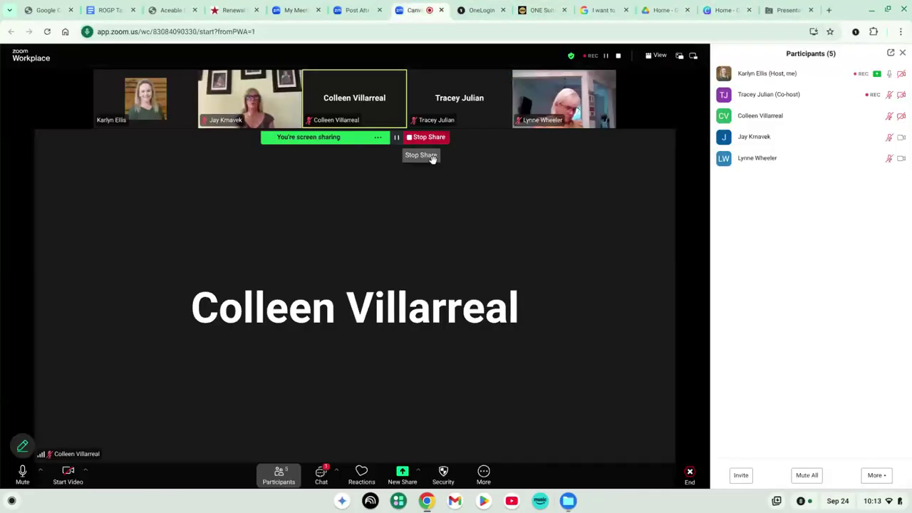
# Close the crashed Presentation tab and the Zoom mini window, then start a Social media design
pyautogui.click(785, 10)
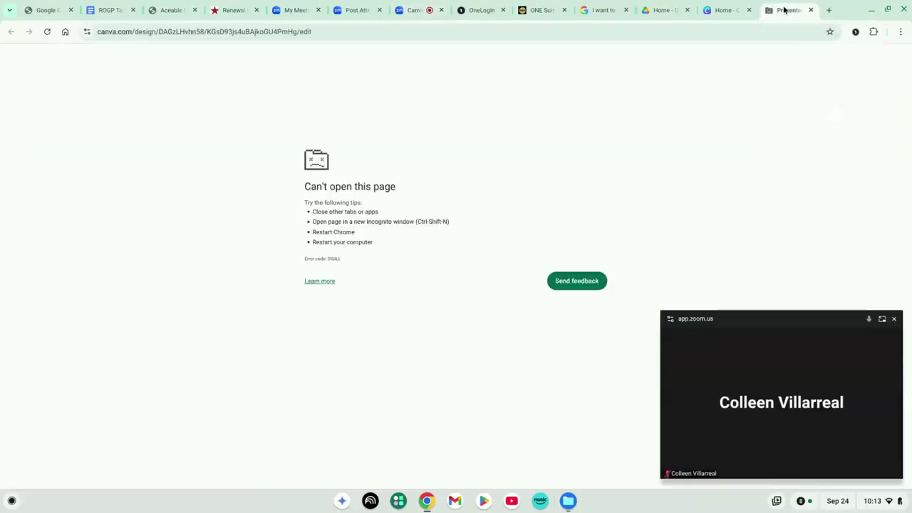
pyautogui.click(769, 30)
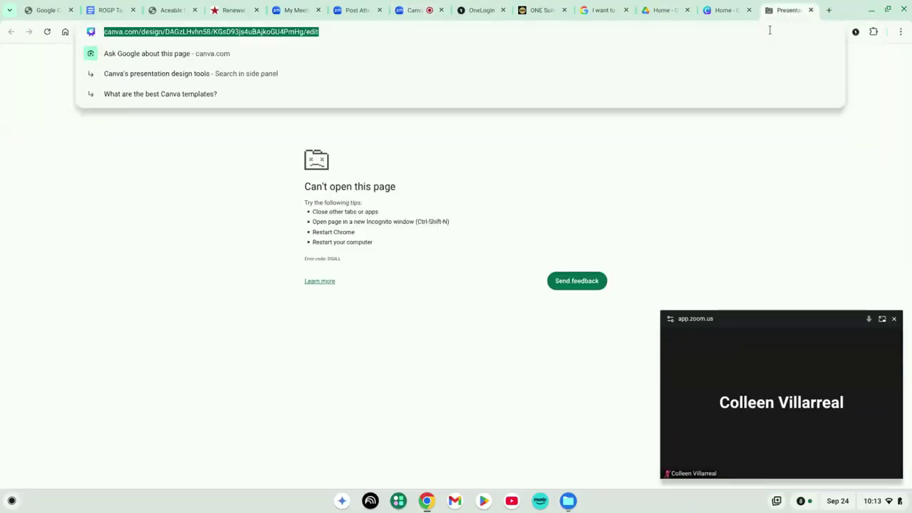
pyautogui.click(810, 10)
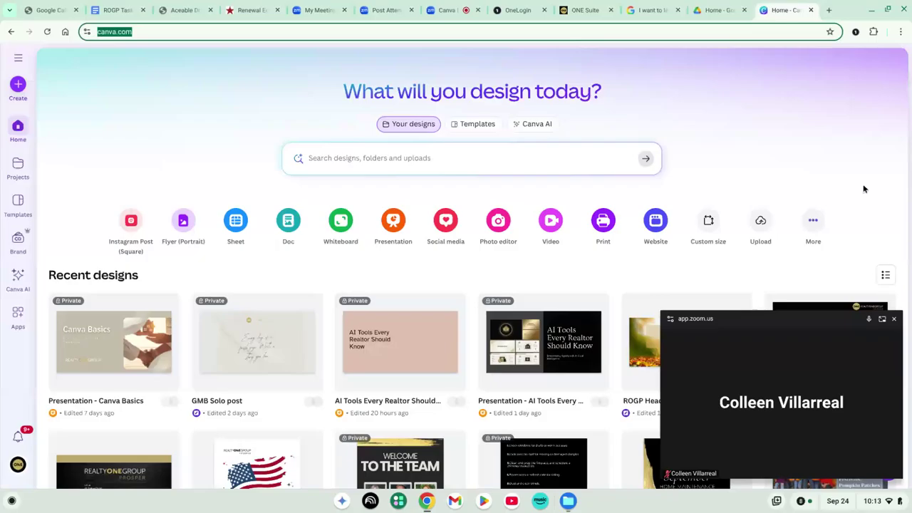
pyautogui.click(888, 468)
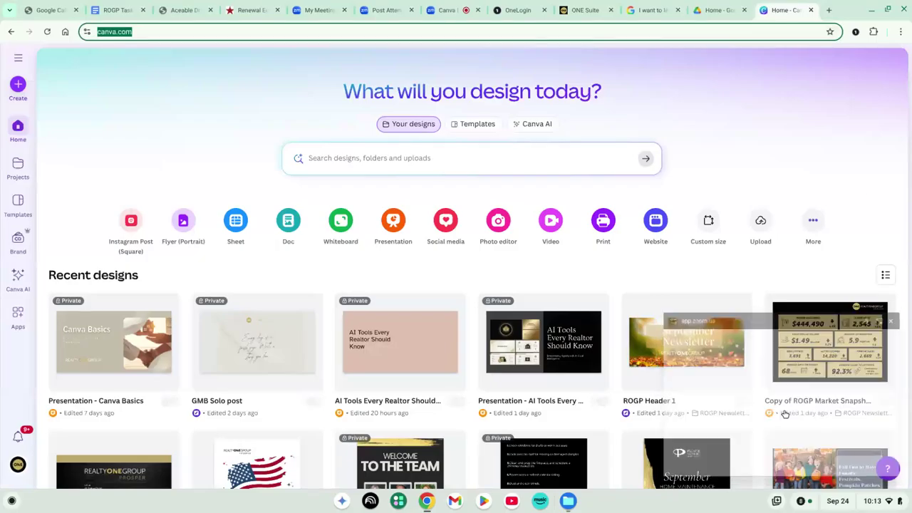
pyautogui.click(461, 222)
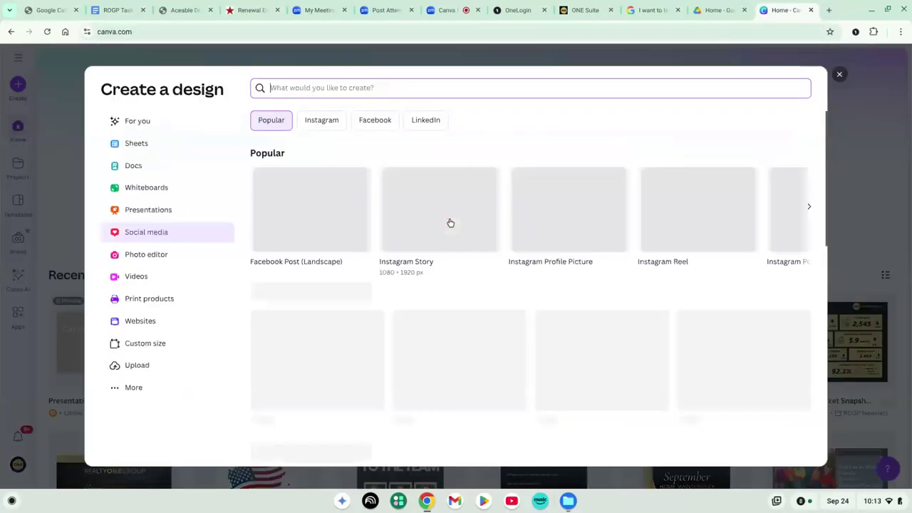
# Browse the popular social media templates and open the 'Tips for First-Time Home Buyers' reel template
pyautogui.scroll(-2, 449, 223)
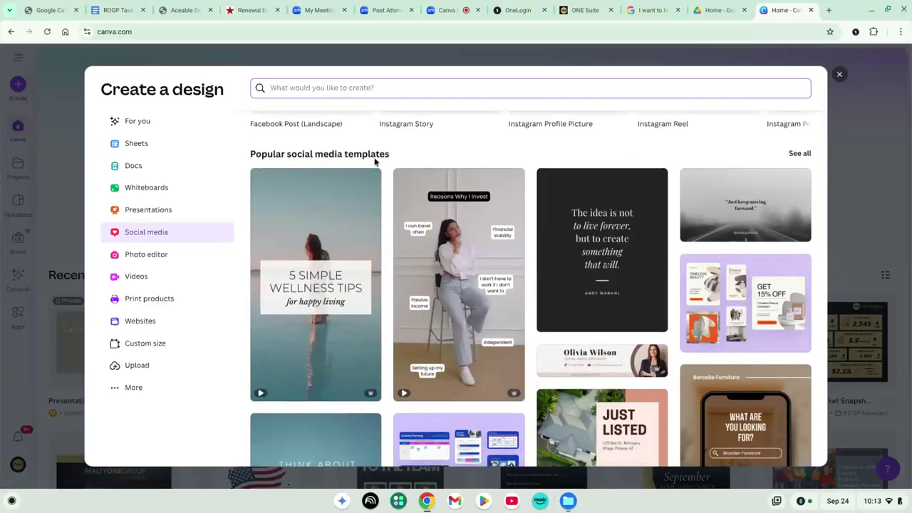
pyautogui.scroll(-1, 374, 162)
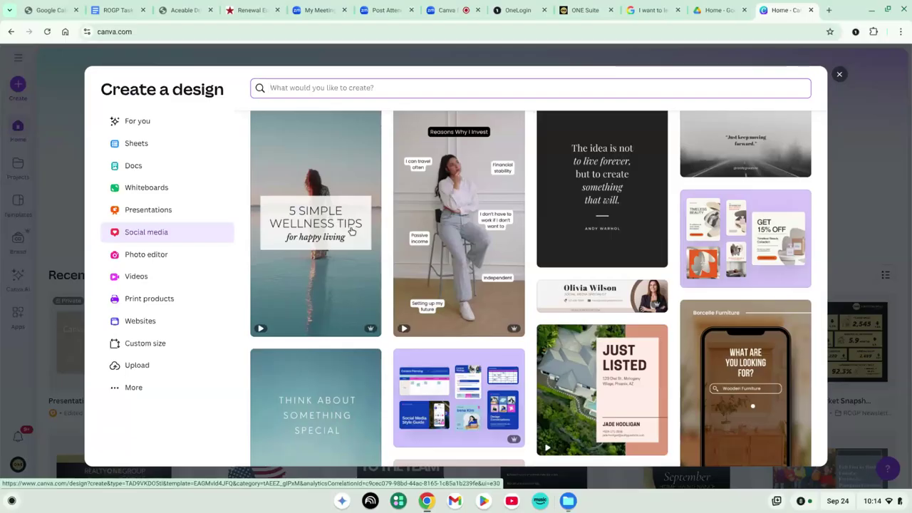
pyautogui.scroll(-3, 350, 230)
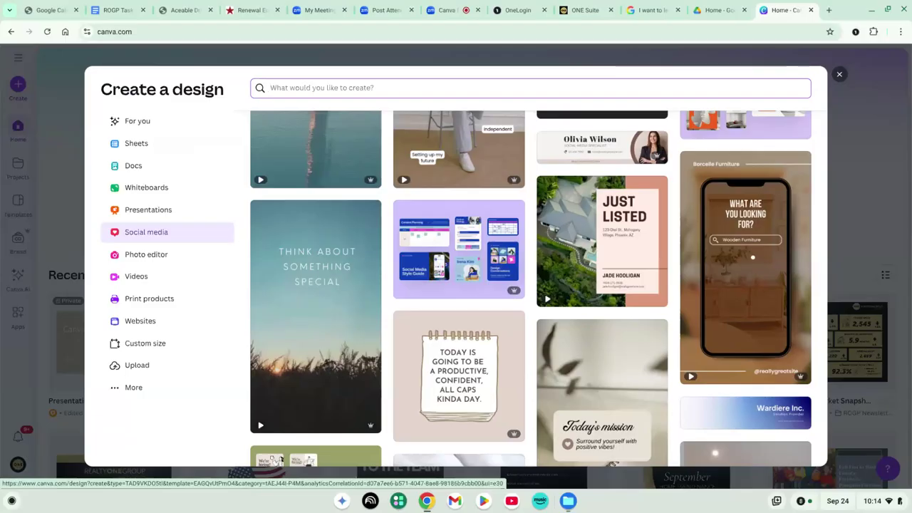
pyautogui.scroll(-5, 719, 282)
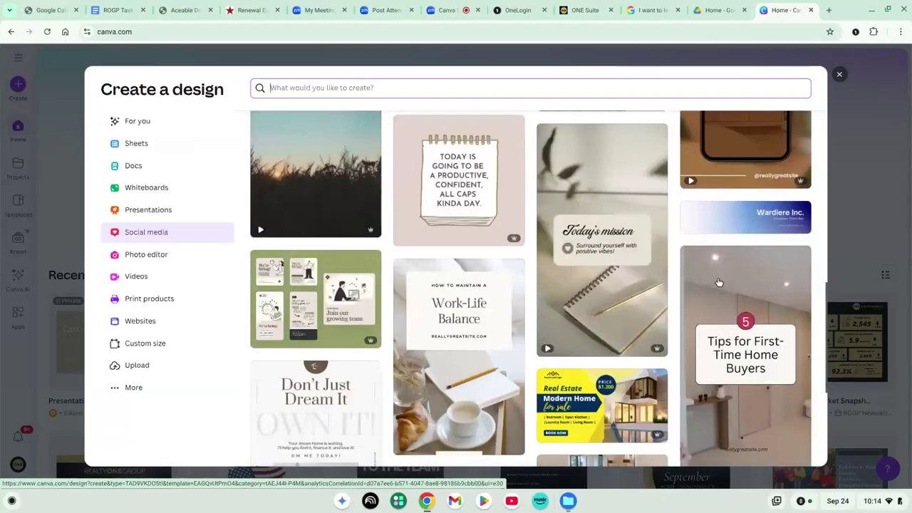
pyautogui.scroll(-2, 719, 282)
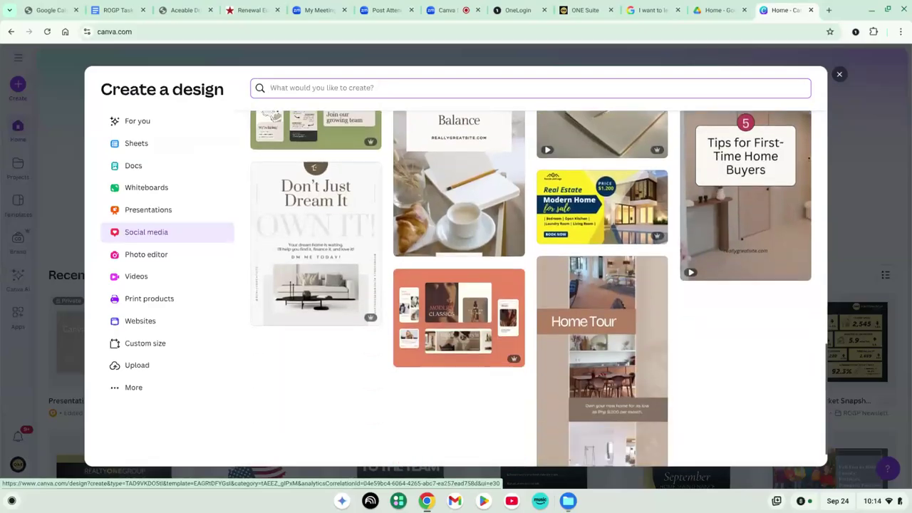
pyautogui.scroll(3, 718, 282)
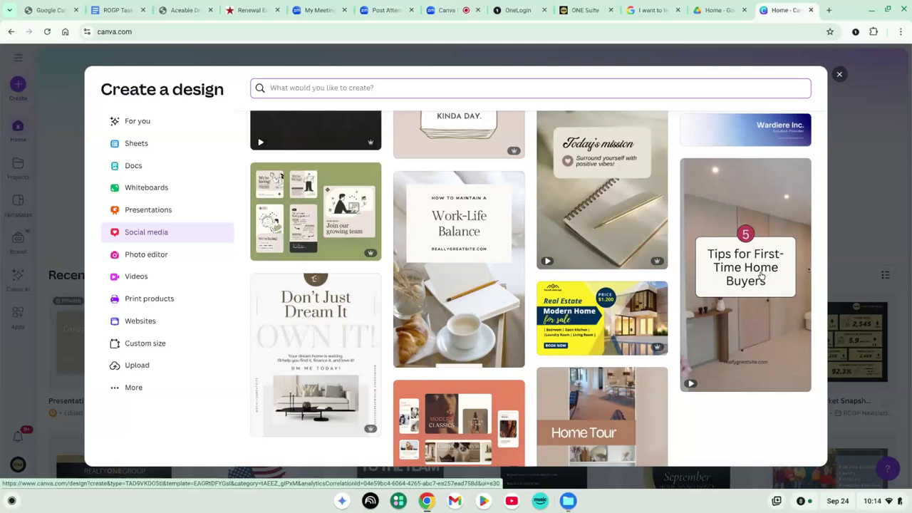
pyautogui.click(761, 276)
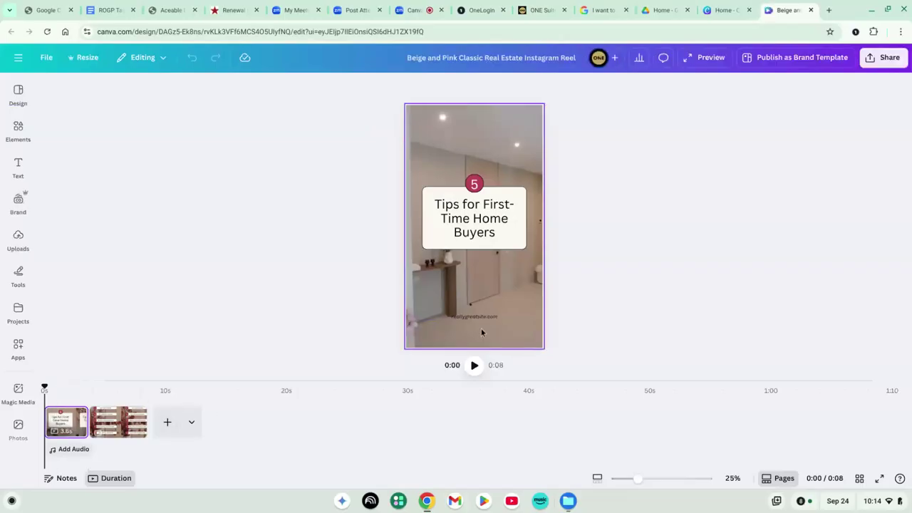
pyautogui.click(108, 428)
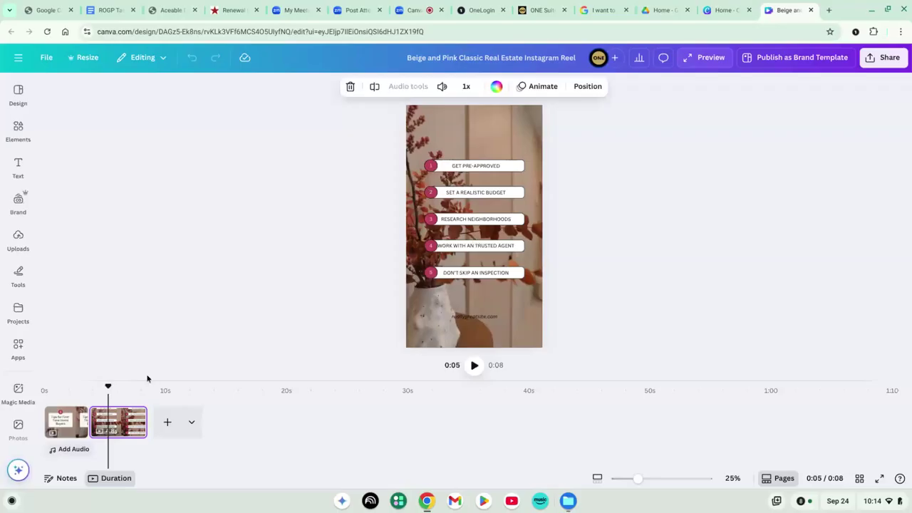
pyautogui.click(72, 425)
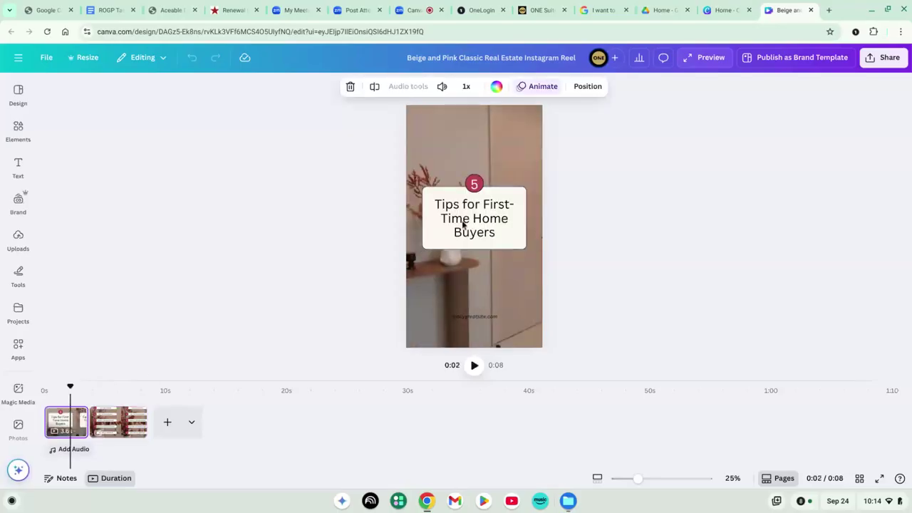
pyautogui.scroll(5, 466, 317)
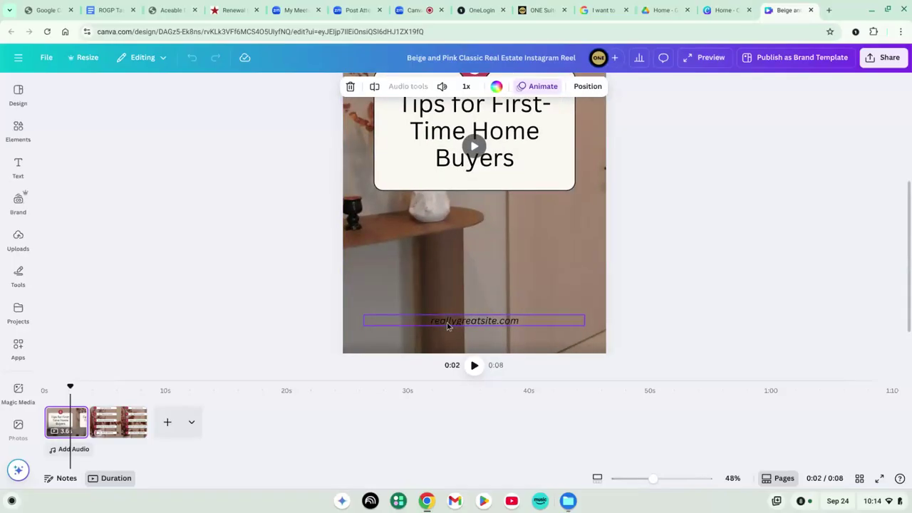
pyautogui.scroll(-6, 447, 326)
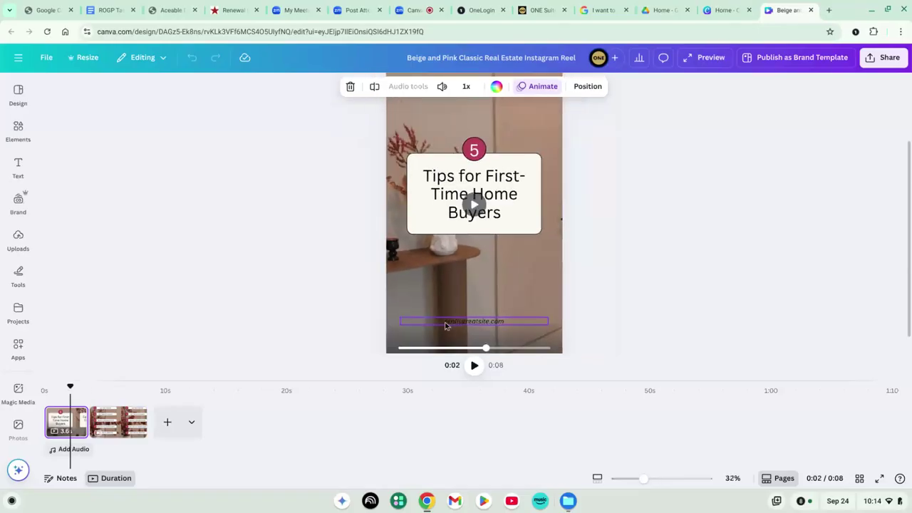
pyautogui.scroll(8, 445, 326)
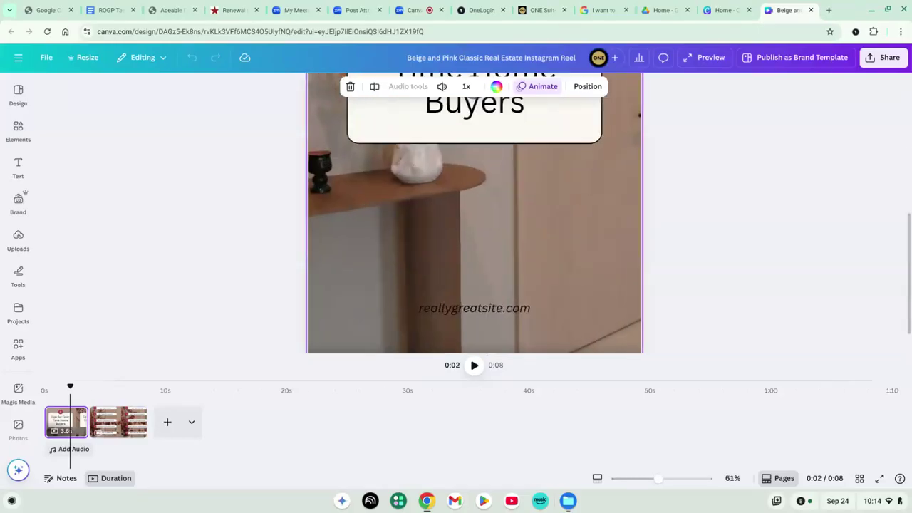
pyautogui.scroll(3, 474, 213)
pyautogui.scroll(-5, 475, 214)
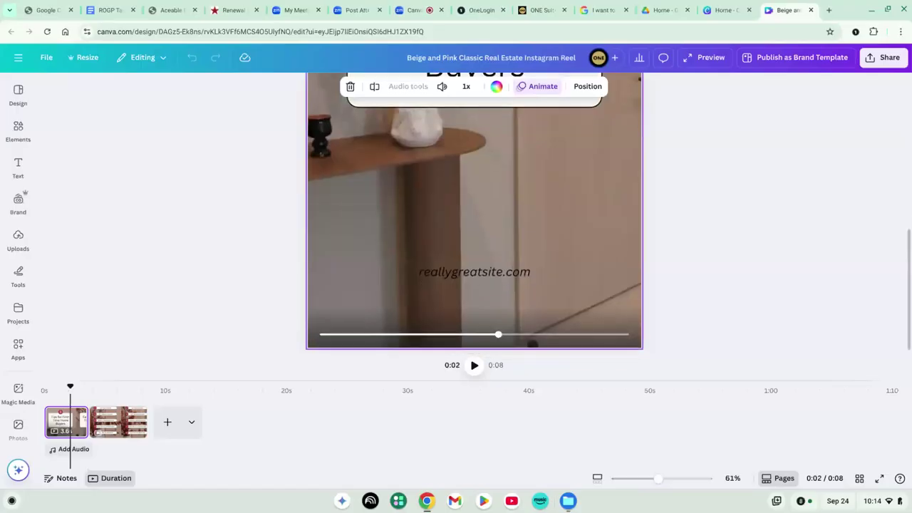
# Delete the reallygreatsite.com footer line from page 1
pyautogui.click(474, 271)
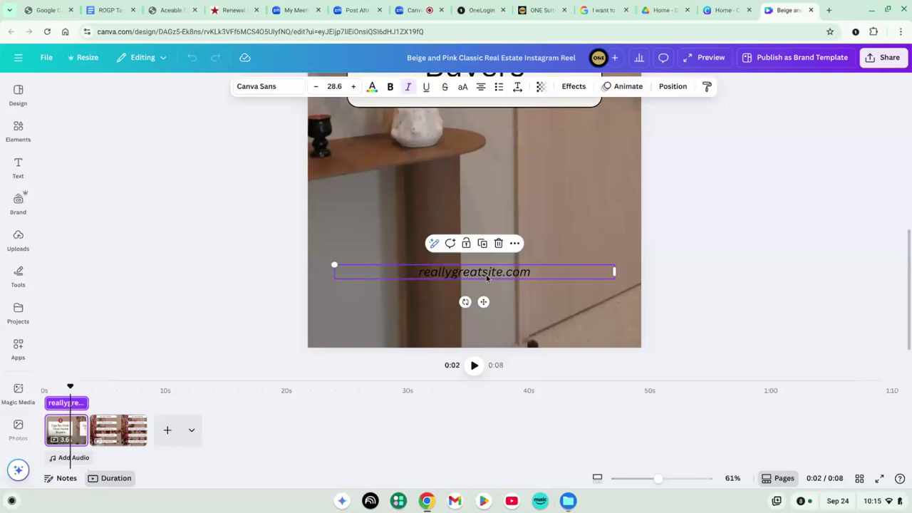
pyautogui.press('Delete')
pyautogui.scroll(5, 475, 214)
pyautogui.scroll(-4, 474, 213)
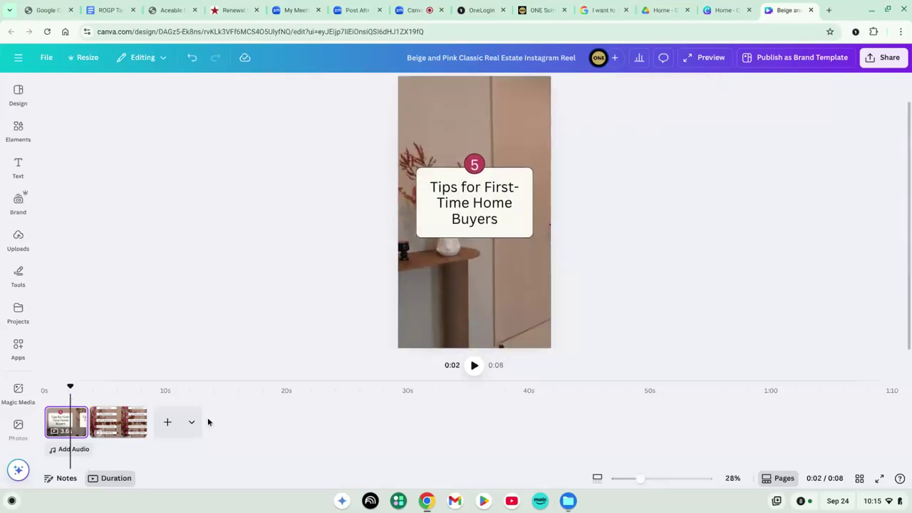
pyautogui.click(126, 422)
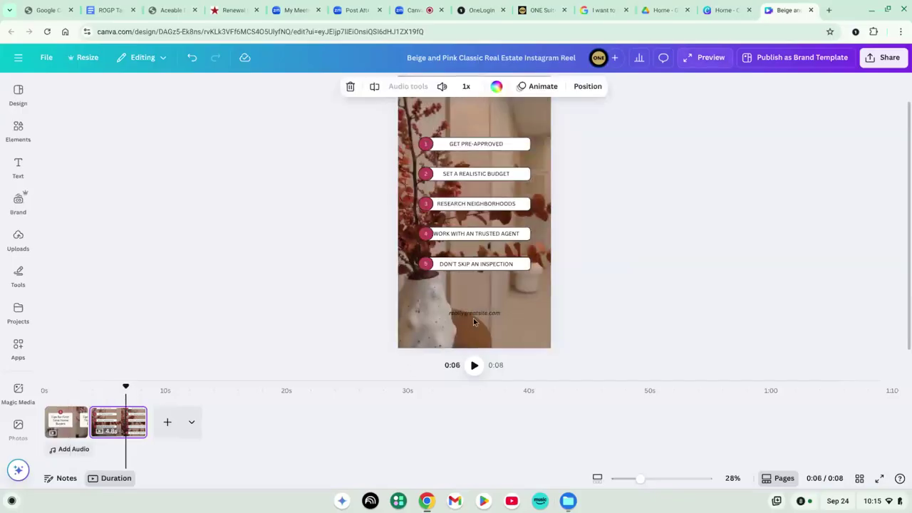
pyautogui.click(476, 314)
pyautogui.press('BackSpace')
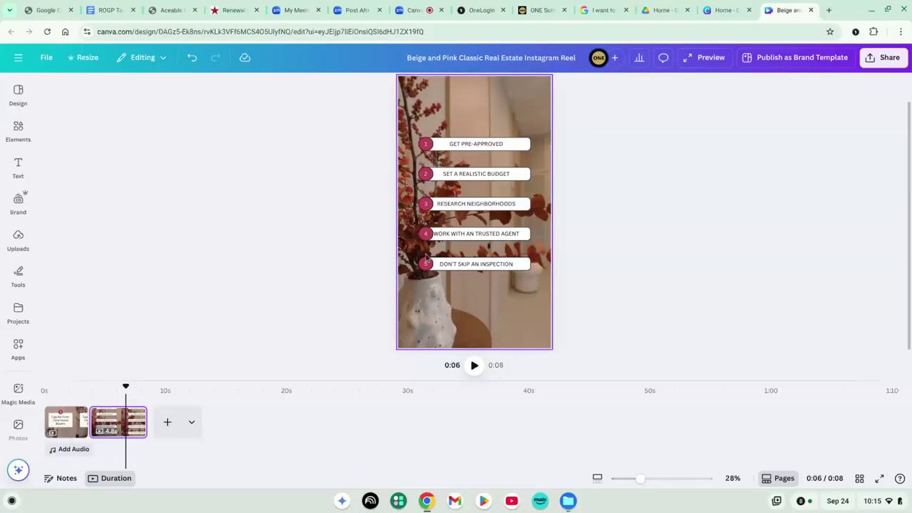
pyautogui.click(191, 59)
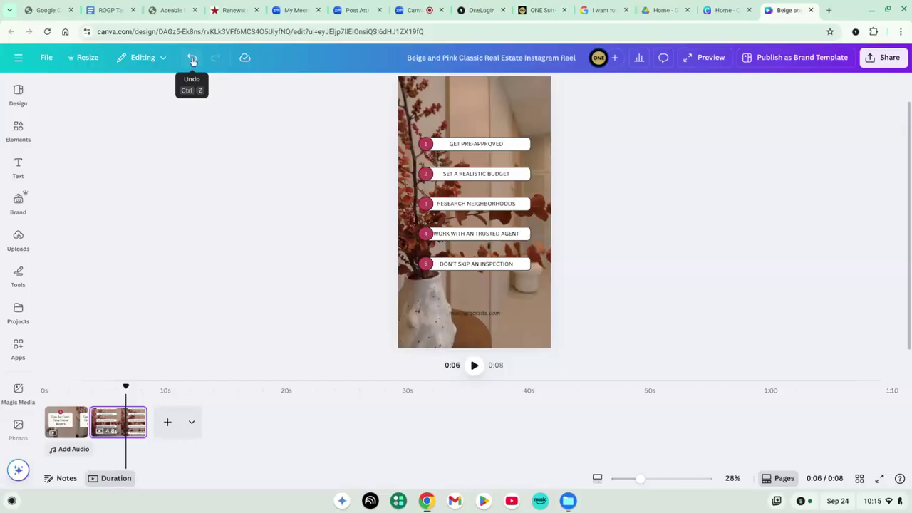
pyautogui.click(490, 317)
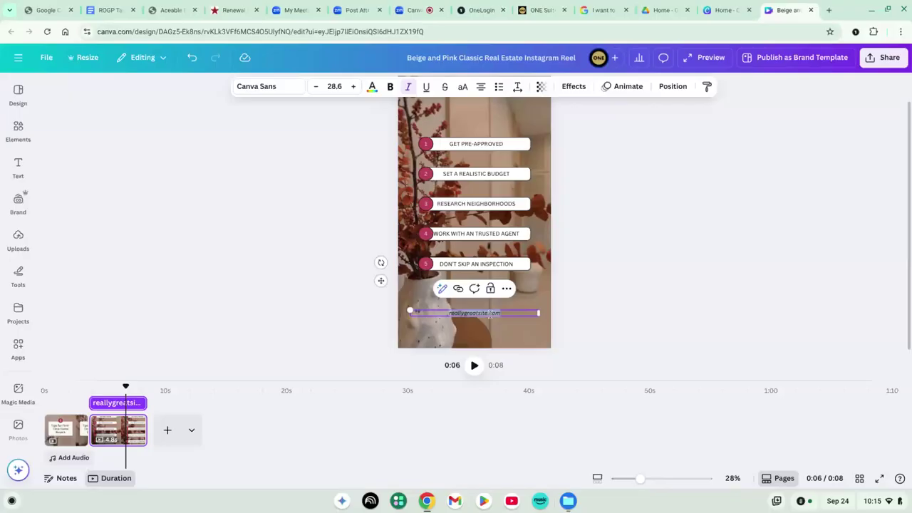
pyautogui.write('www.we')
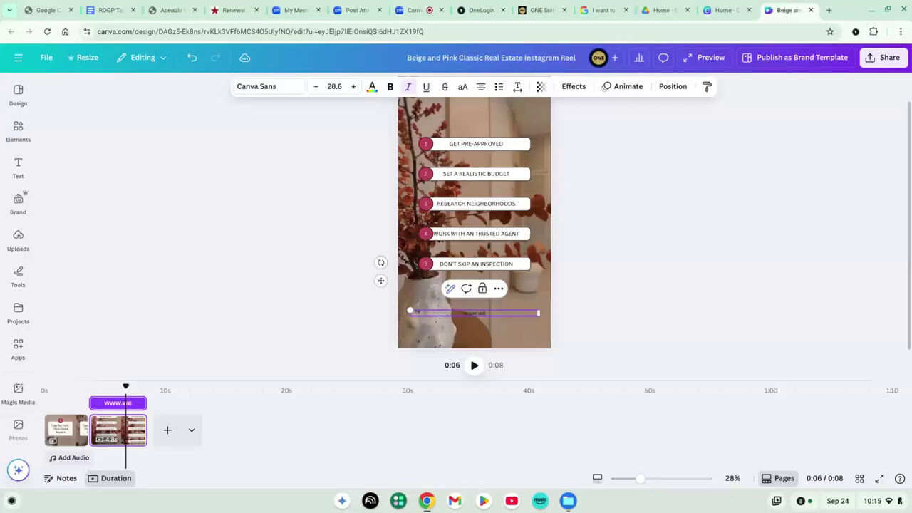
pyautogui.write('bsite.com')
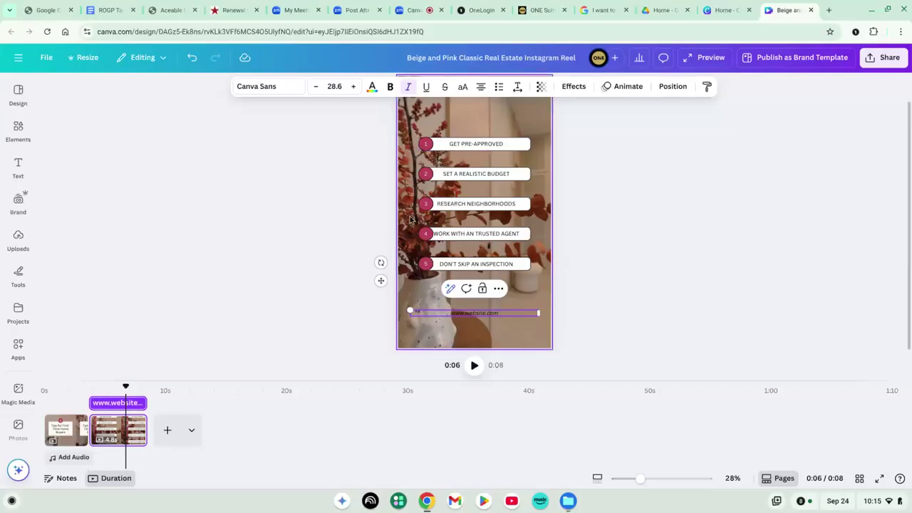
pyautogui.click(429, 146)
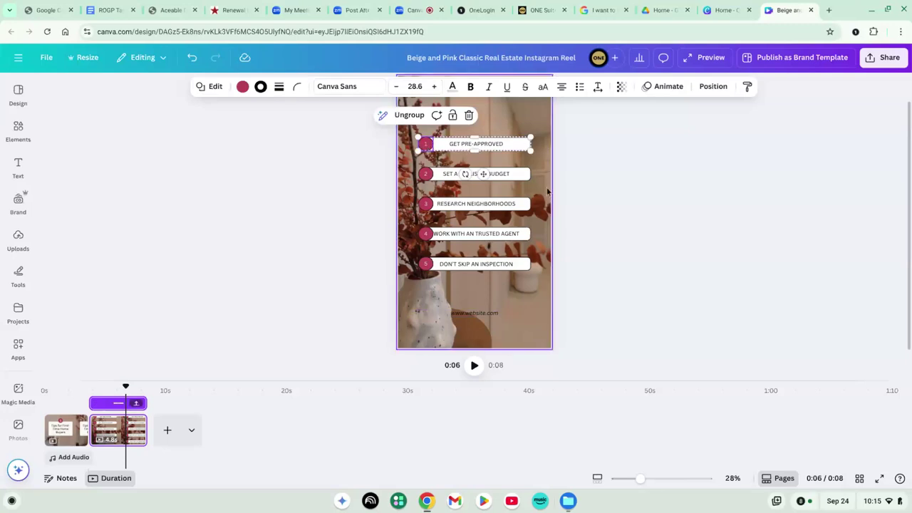
# Select the number 1 circle in the GET PRE-APPROVED step and show its colour options
pyautogui.click(547, 191)
pyautogui.click(496, 144)
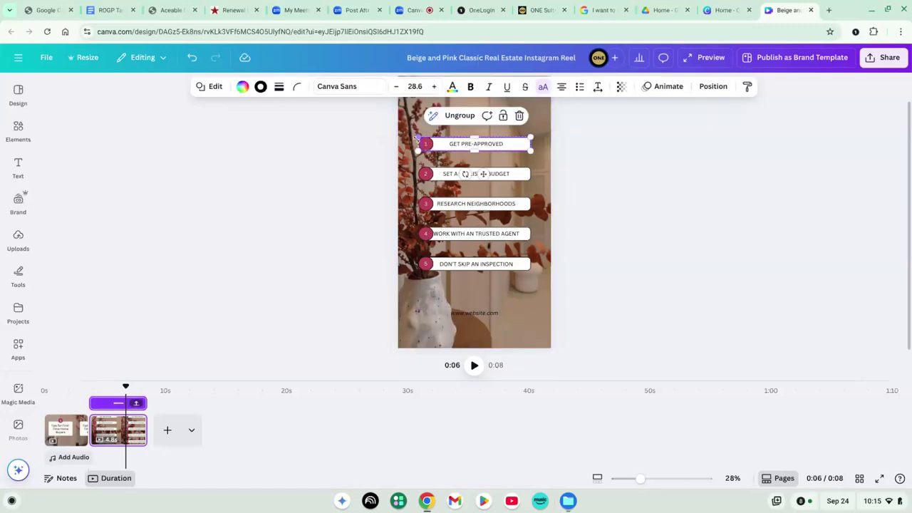
pyautogui.click(428, 147)
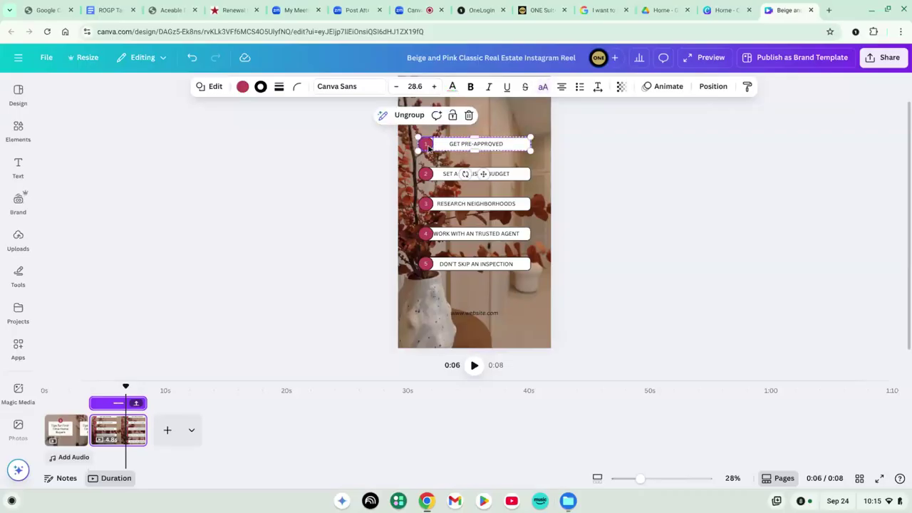
pyautogui.scroll(5, 428, 148)
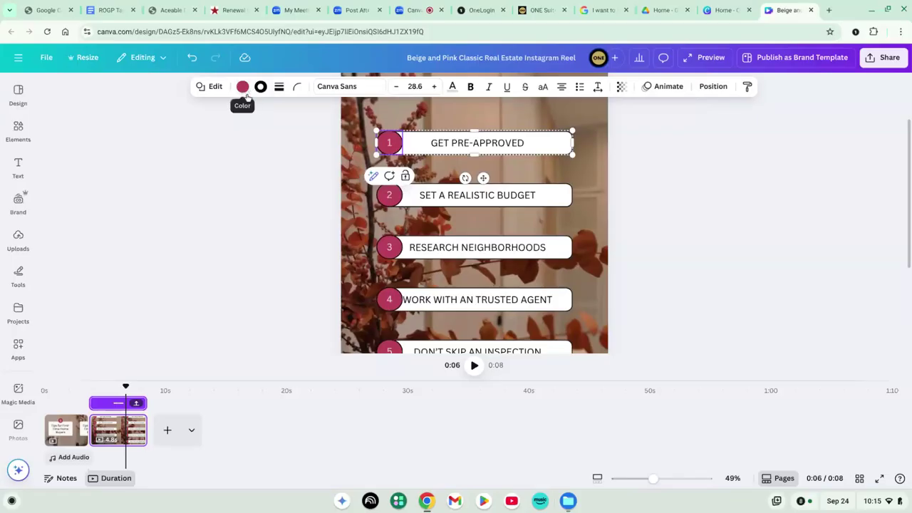
pyautogui.click(242, 87)
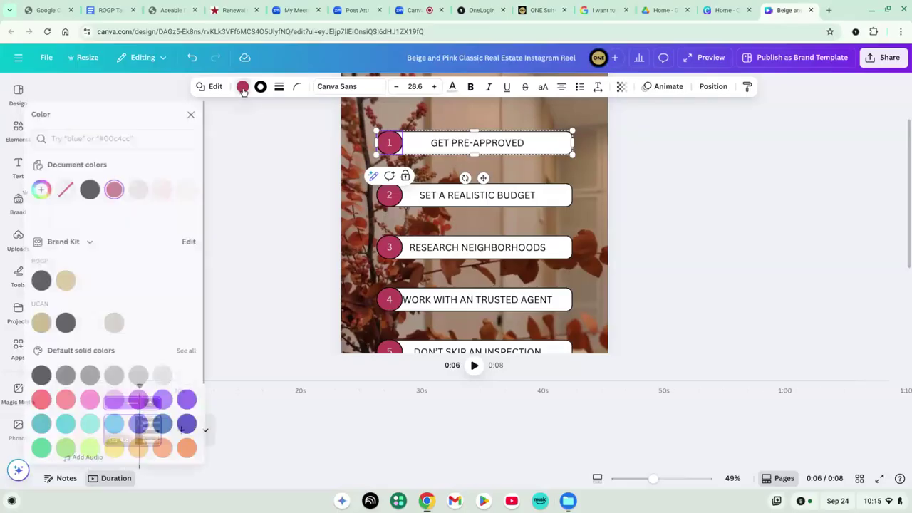
# Recolour the number 1 circle light orange, then magenta, applying it to every step circle
pyautogui.click(176, 189)
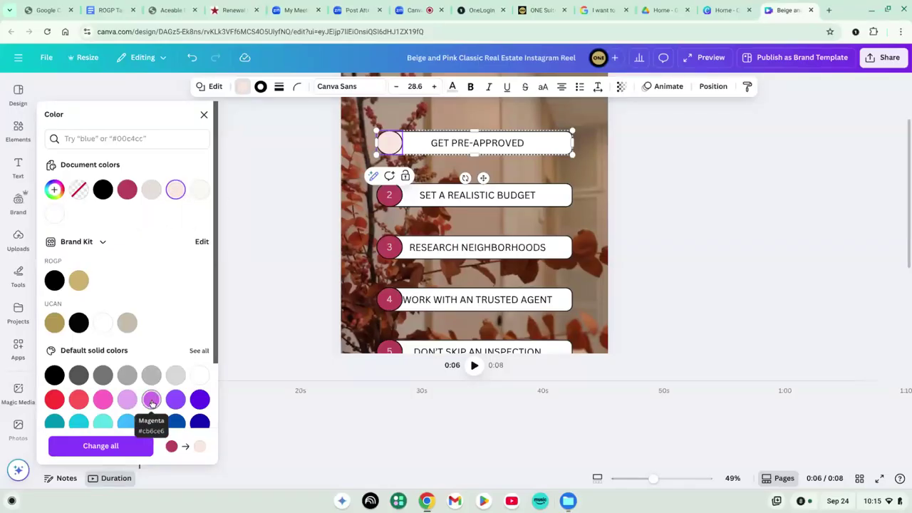
pyautogui.click(151, 399)
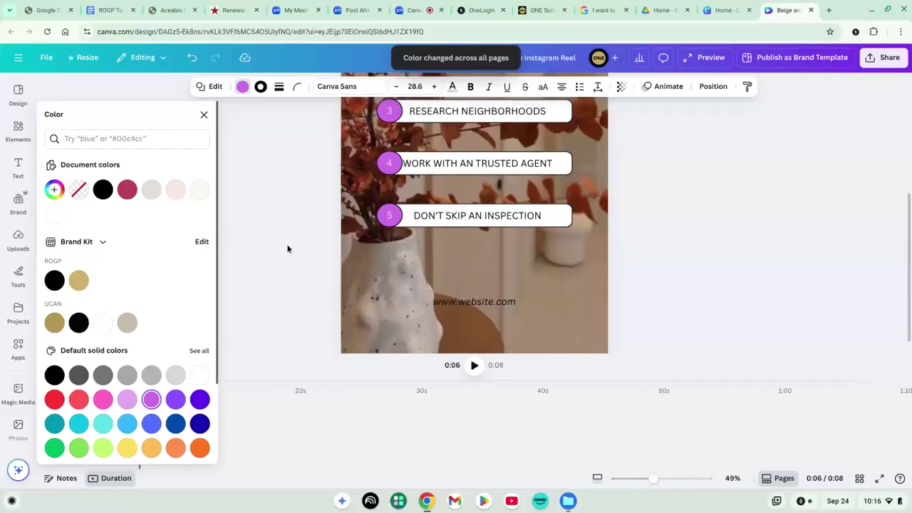
pyautogui.scroll(-5, 287, 246)
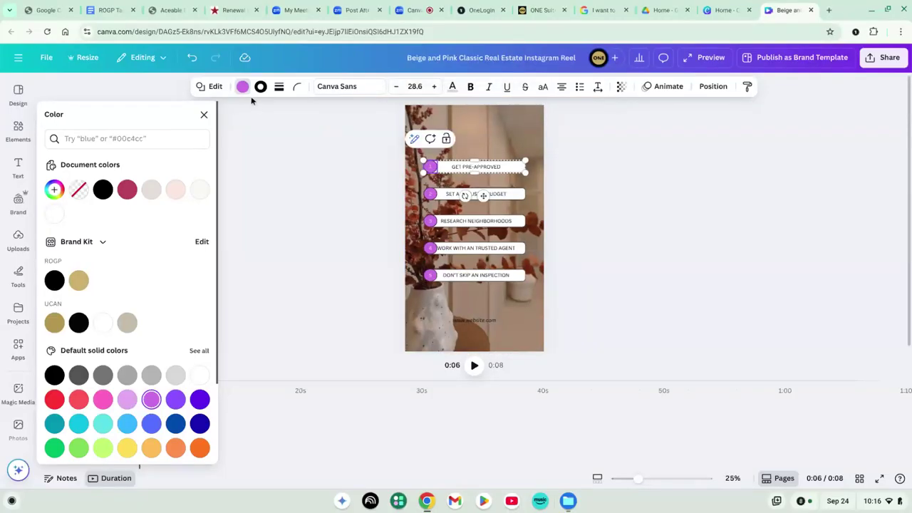
# Undo the recolouring to restore the dark red step circles and close the colour panel
pyautogui.click(199, 66)
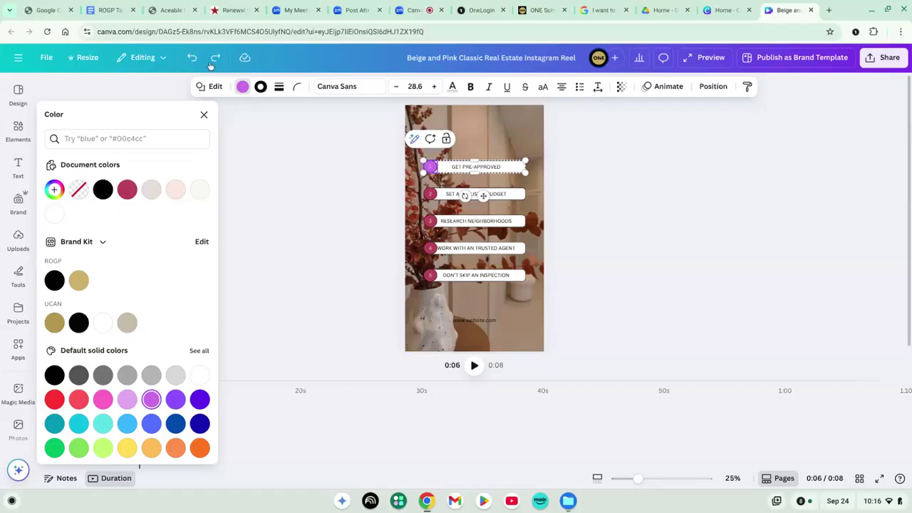
pyautogui.click(194, 60)
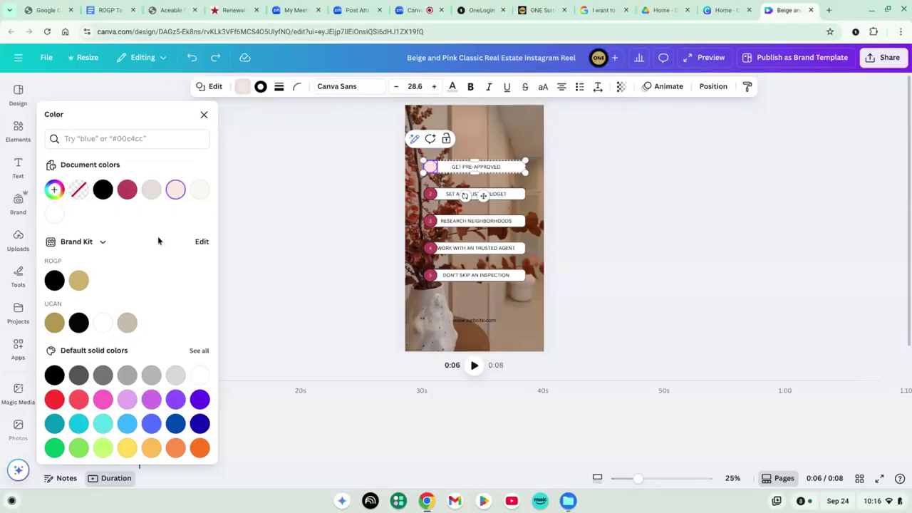
pyautogui.click(194, 63)
pyautogui.scroll(2, 305, 248)
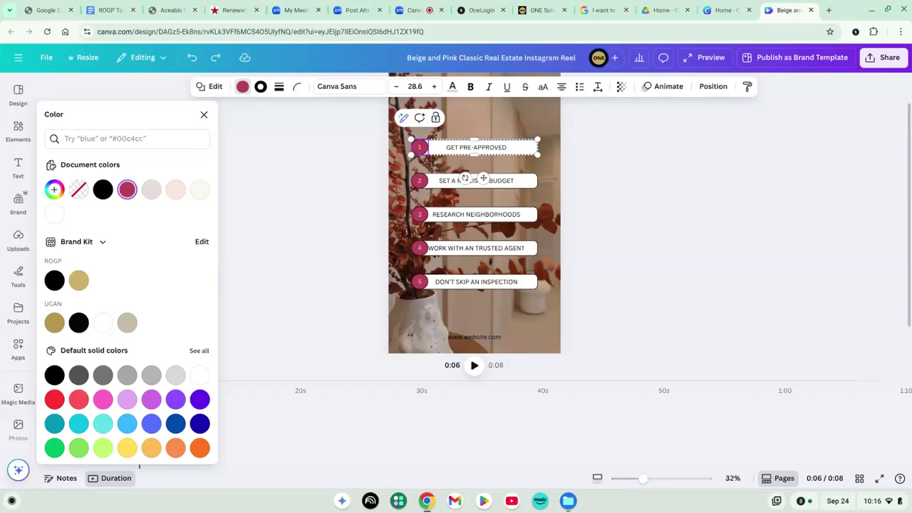
pyautogui.scroll(-2, 474, 225)
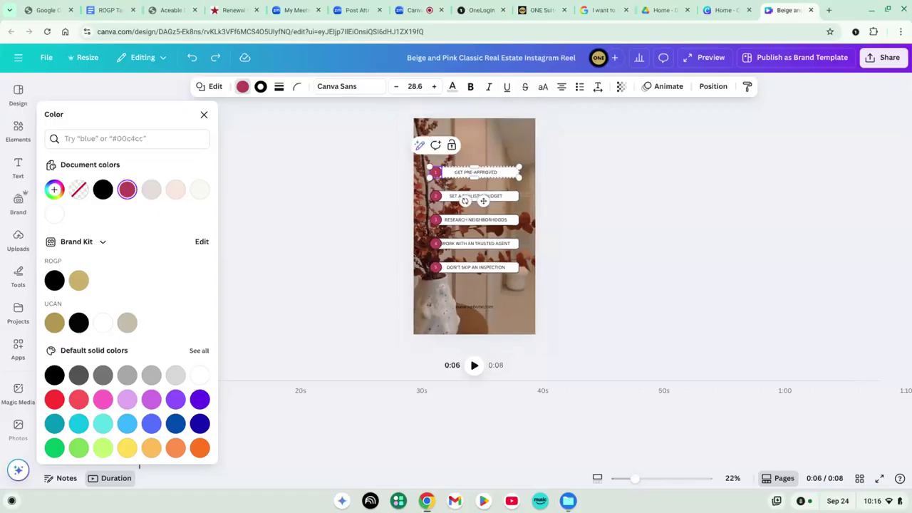
pyautogui.press('Escape')
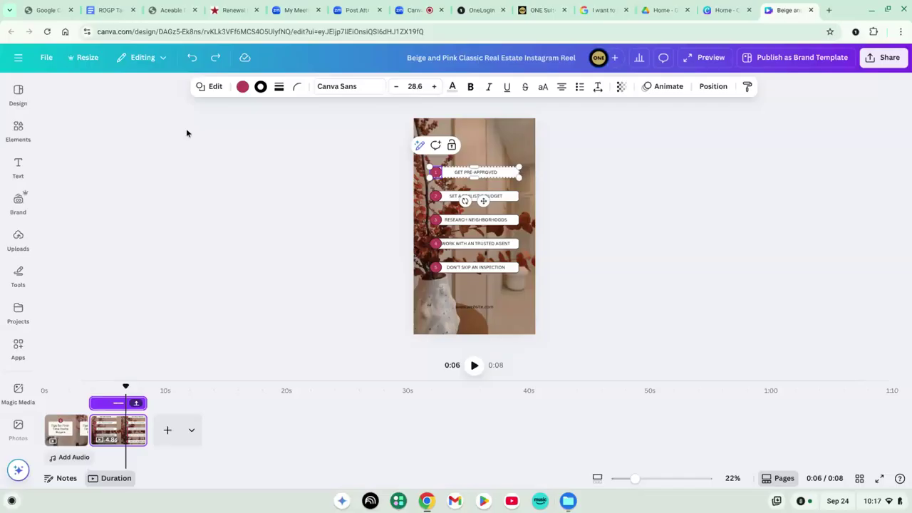
pyautogui.click(65, 431)
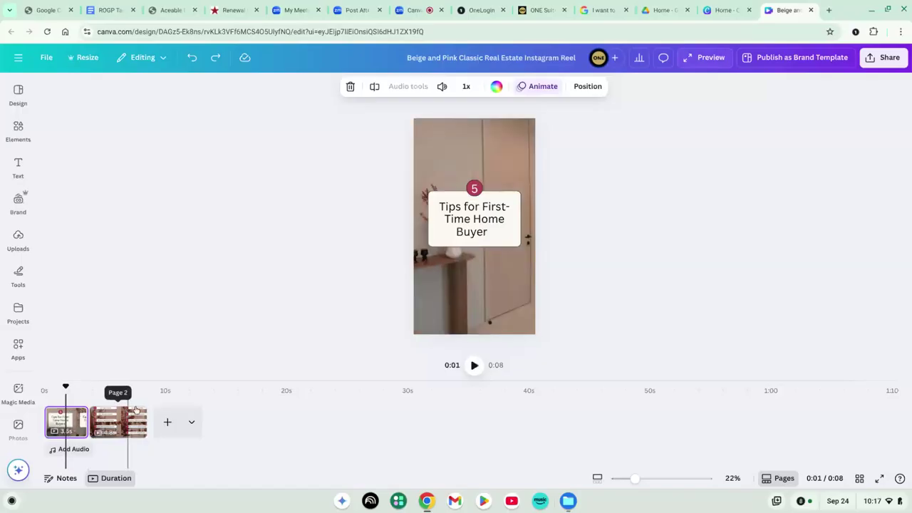
pyautogui.click(474, 364)
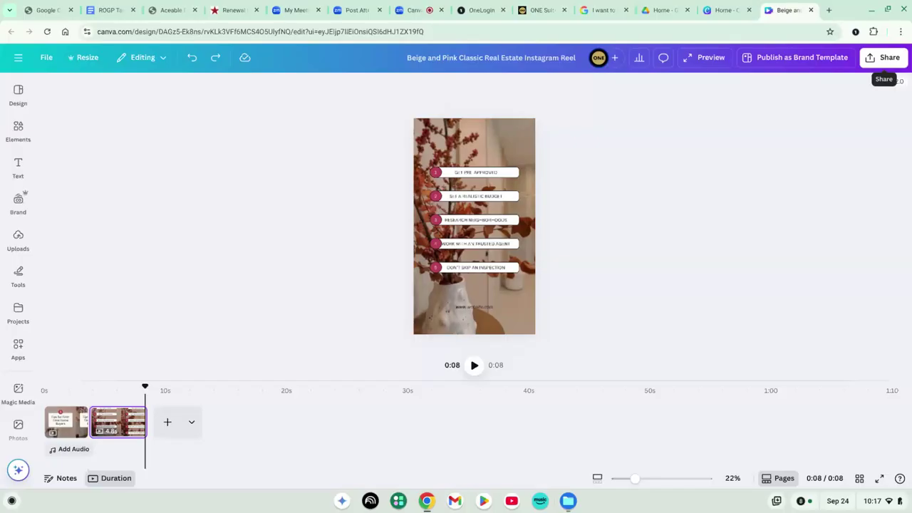
# Bring up the reel's download settings: MP4 Video, 1080p, pages 1–2
pyautogui.click(889, 61)
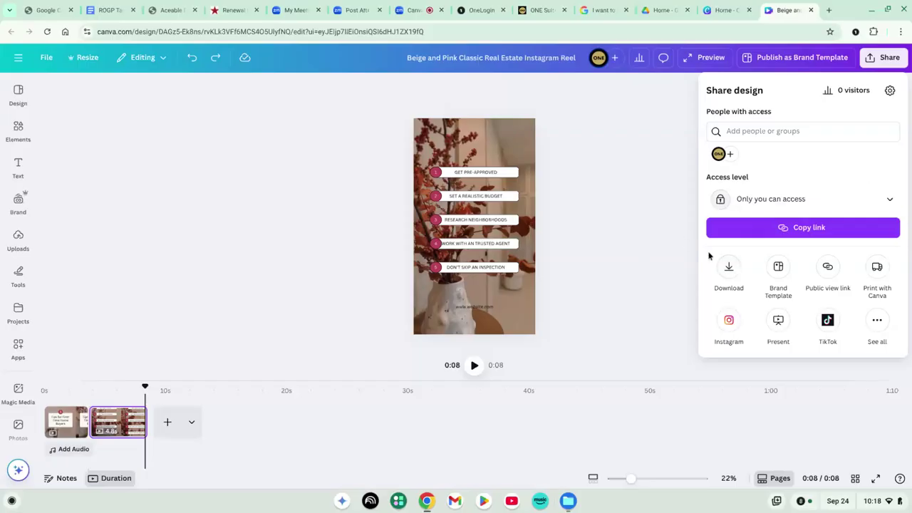
pyautogui.click(727, 268)
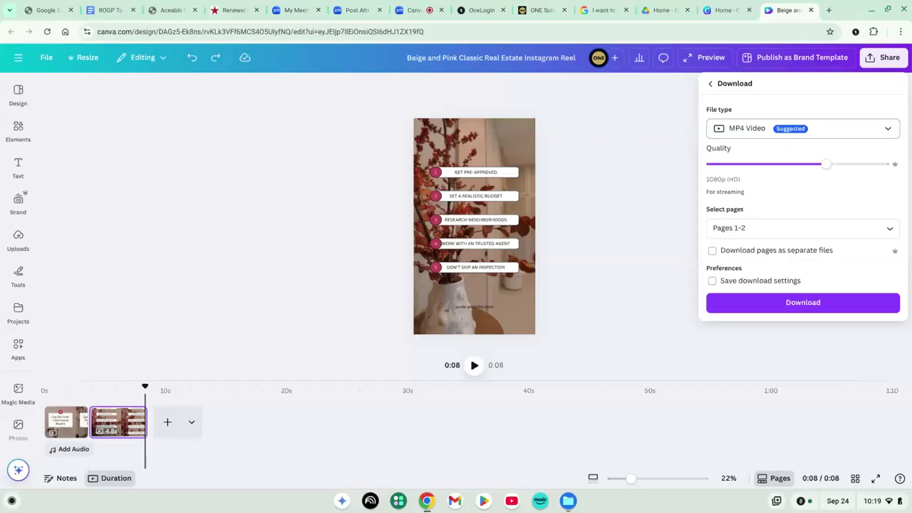
# Check the other file types, leave the Download panel without downloading, and select page 2
pyautogui.click(810, 131)
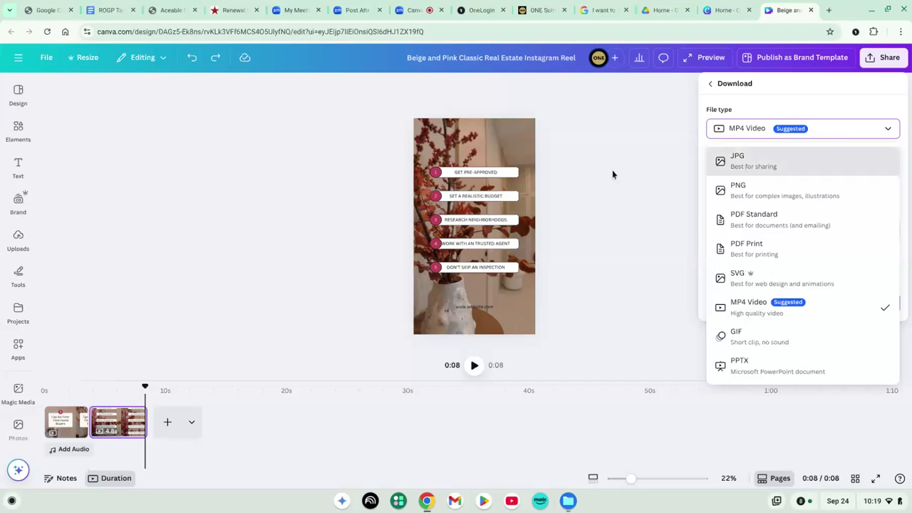
pyautogui.click(69, 421)
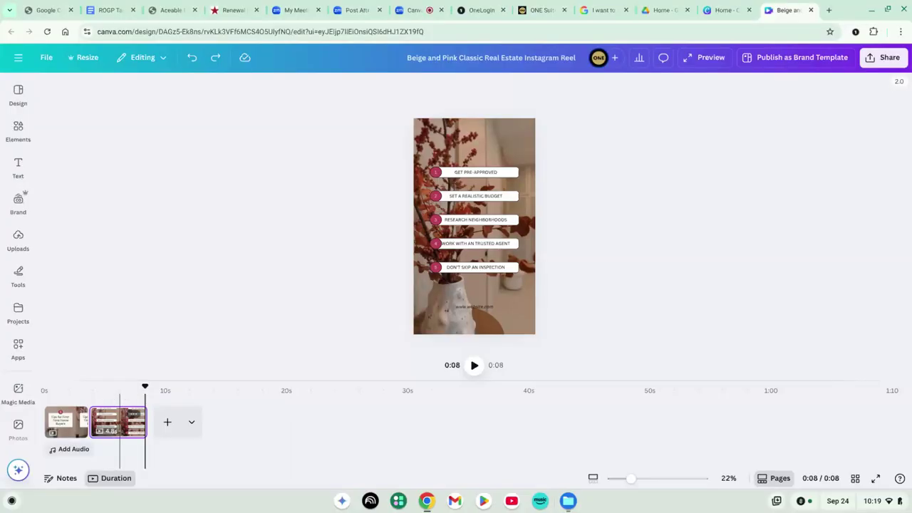
pyautogui.click(120, 422)
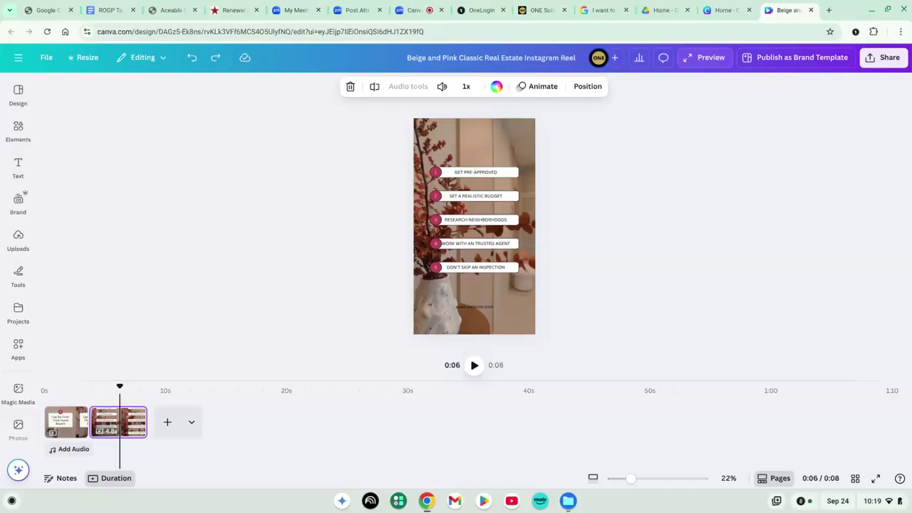
# Check the reel's MP4 download settings without downloading, then select the opening title page
pyautogui.click(887, 62)
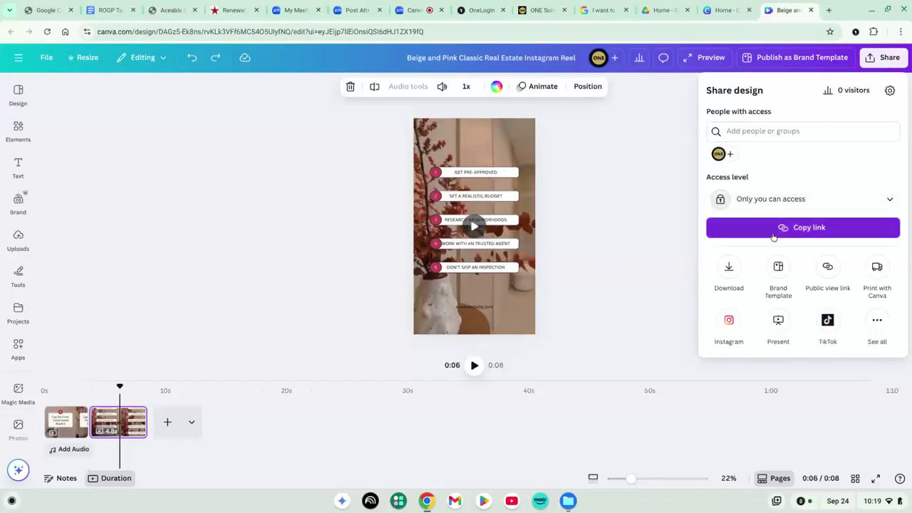
pyautogui.click(729, 267)
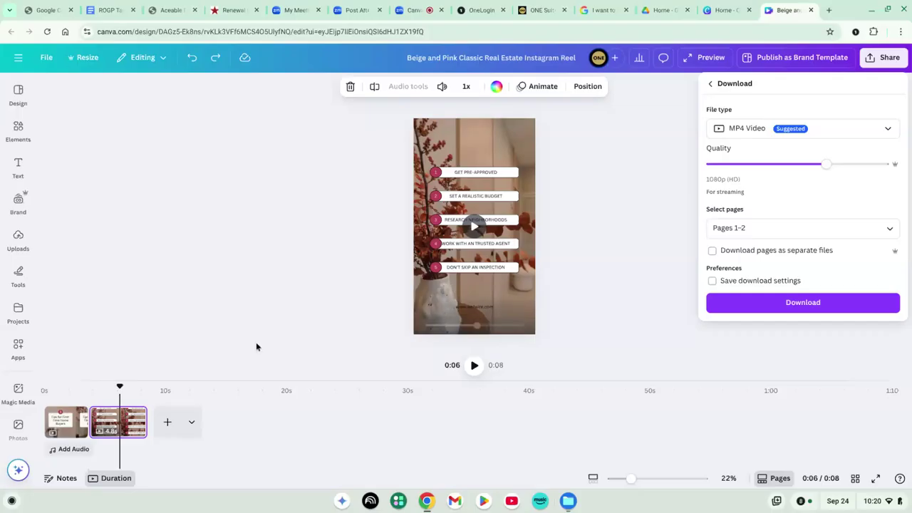
pyautogui.click(77, 427)
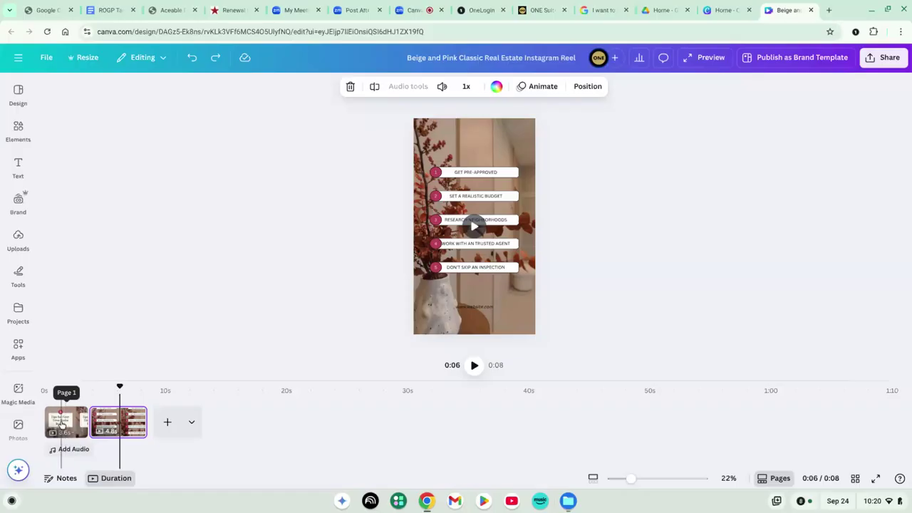
pyautogui.click(71, 426)
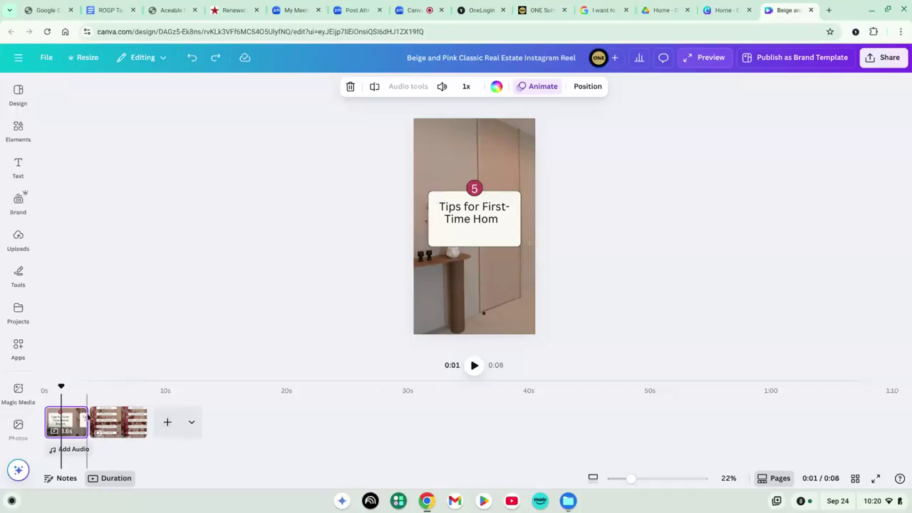
# Duplicate the tips page, delete the copy to keep two pages at 0:08, then open Share
pyautogui.click(113, 422)
pyautogui.click(133, 415)
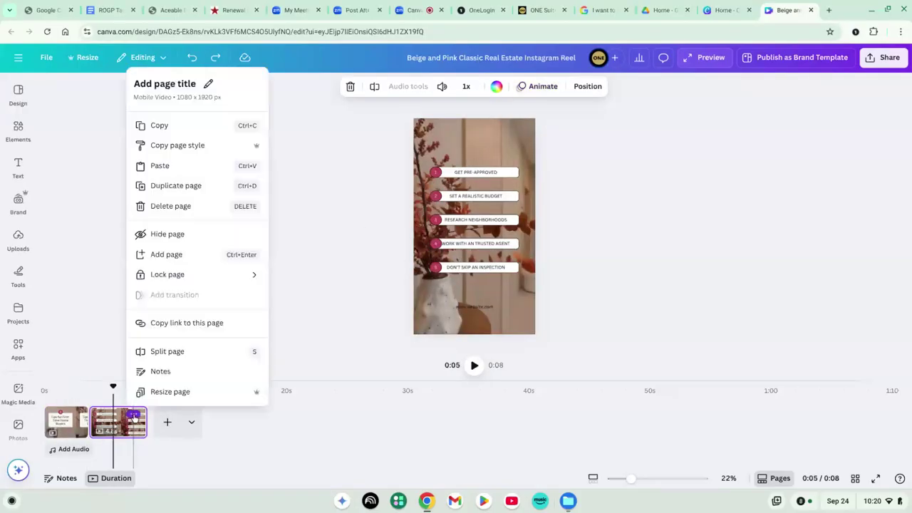
pyautogui.click(176, 185)
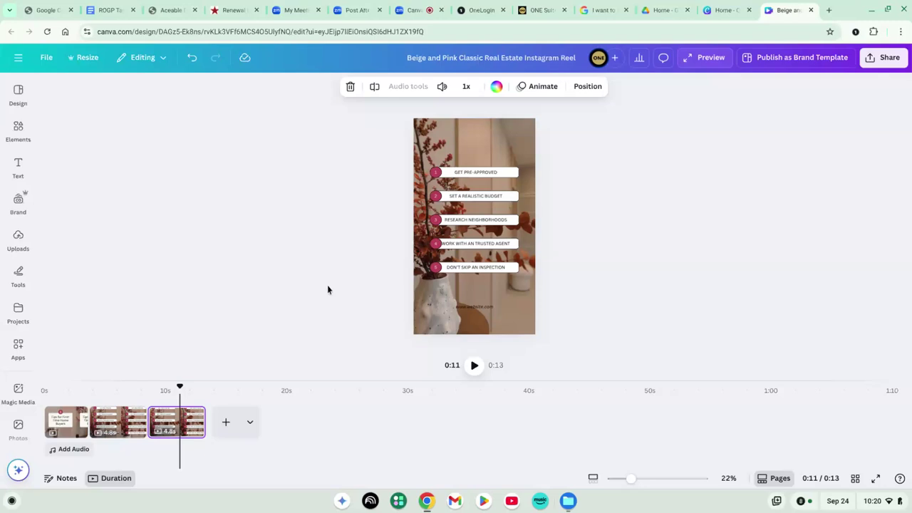
pyautogui.click(192, 414)
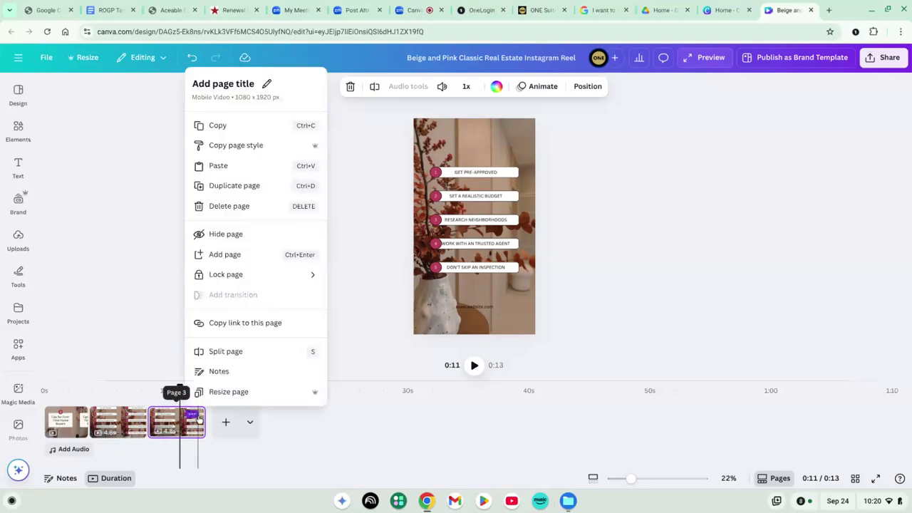
pyautogui.click(266, 214)
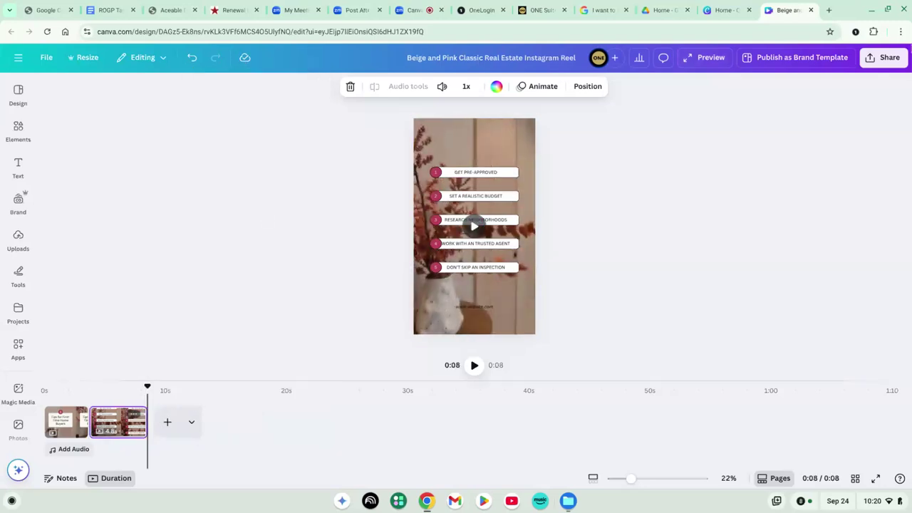
pyautogui.click(881, 57)
# Download the reel as an MP4 video with pages 1–2 included
pyautogui.click(729, 266)
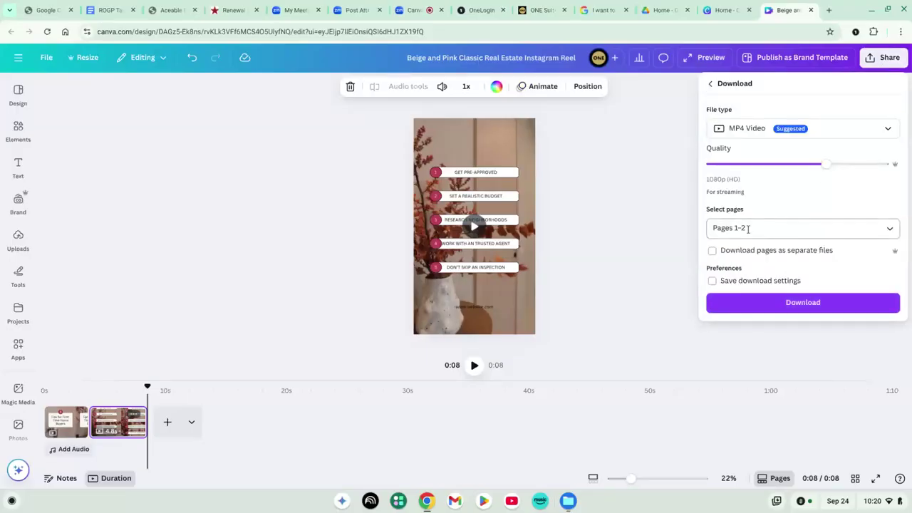
pyautogui.click(749, 228)
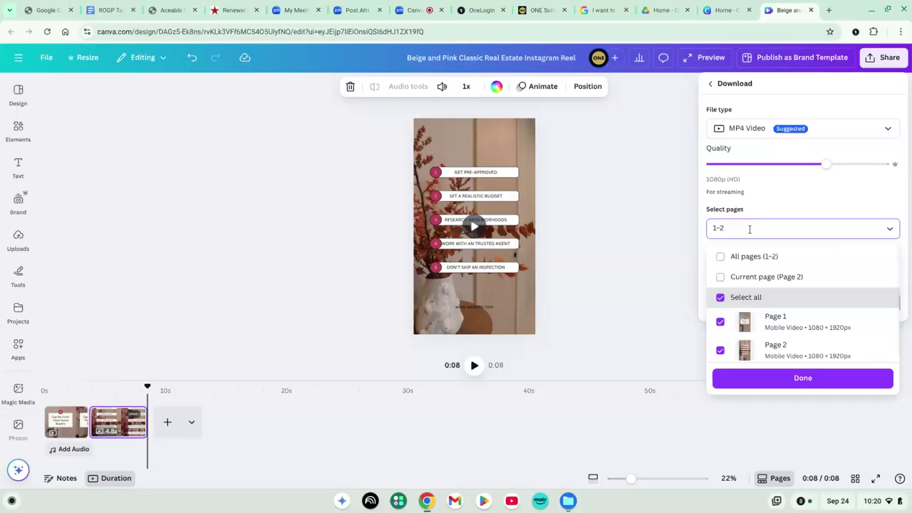
pyautogui.scroll(-1, 733, 299)
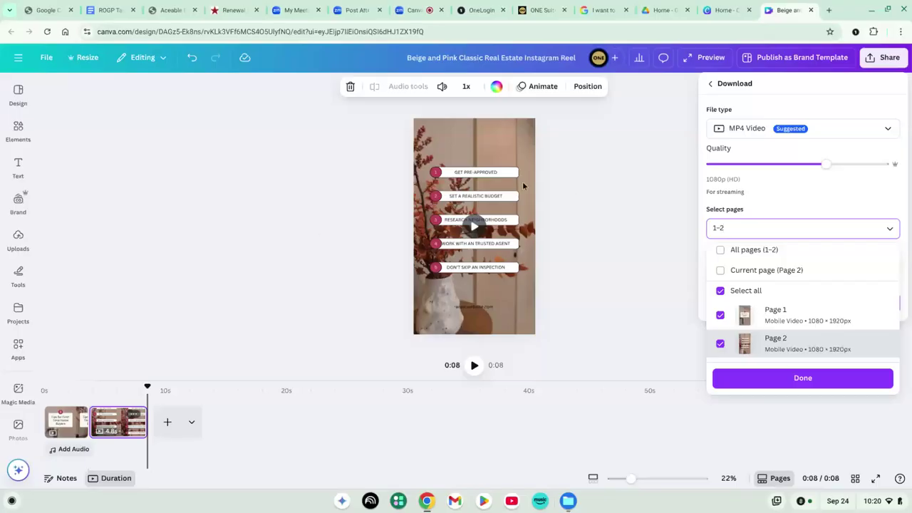
pyautogui.click(822, 379)
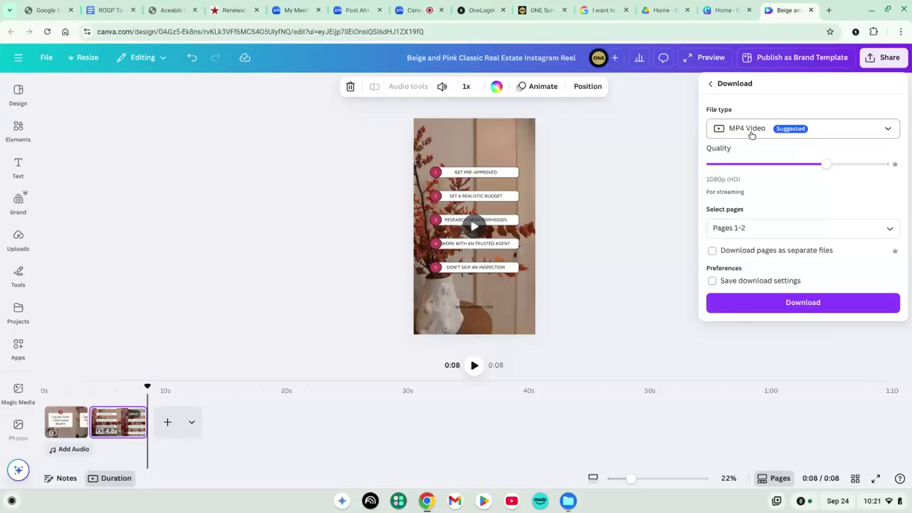
pyautogui.click(797, 303)
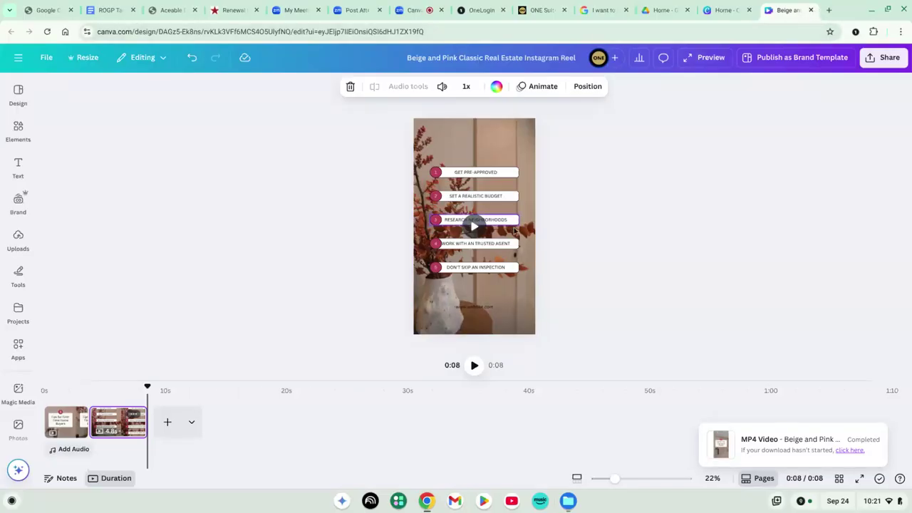
# Turn the GET PRE-APPROVED tip's number 1 badge Violet
pyautogui.click(439, 174)
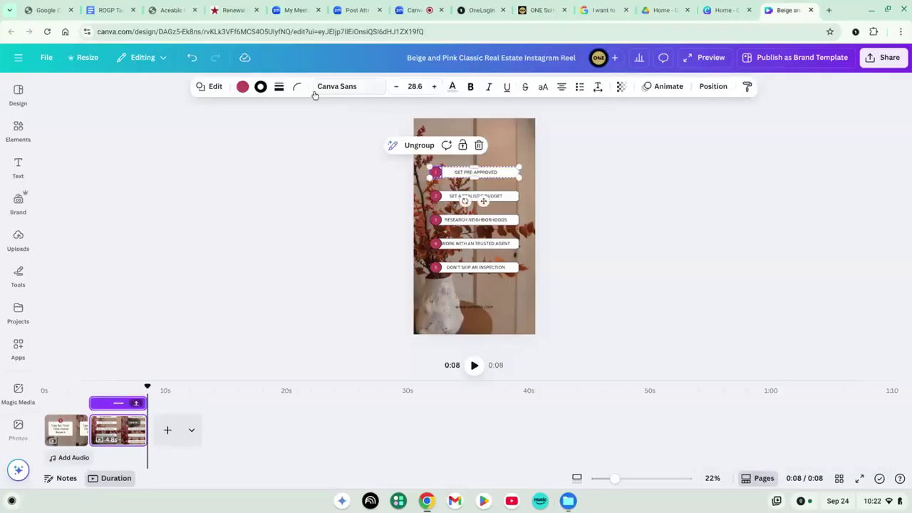
pyautogui.click(243, 87)
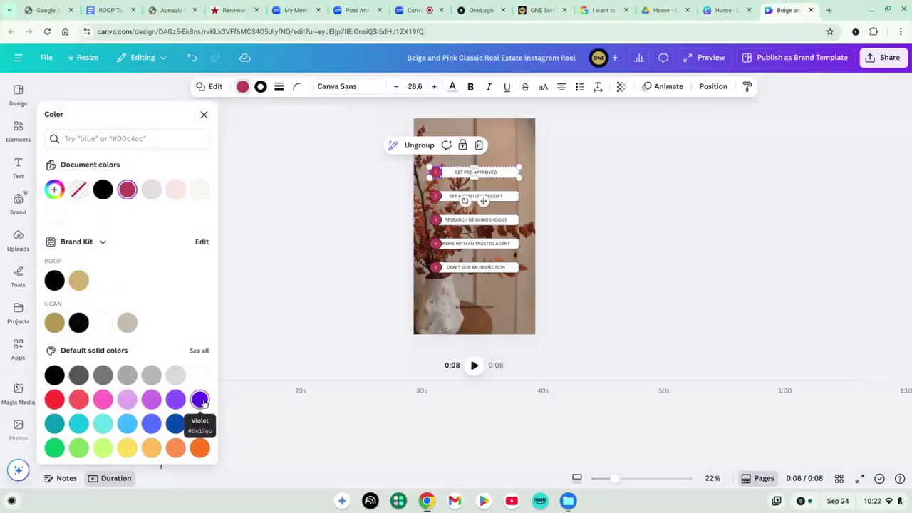
pyautogui.click(200, 399)
pyautogui.press('Escape')
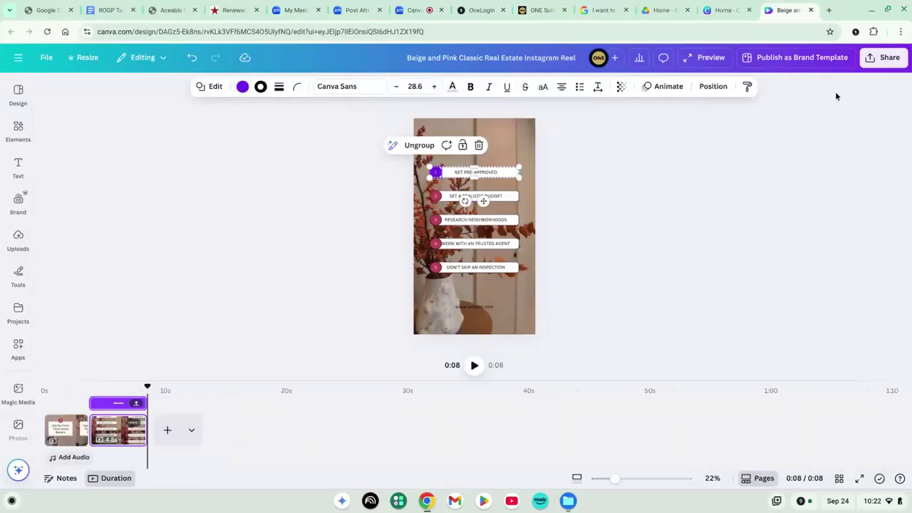
# Reopen the Beige and Pink Classic Real Estate Instagram Reel from Recent designs and select page 2
pyautogui.click(811, 11)
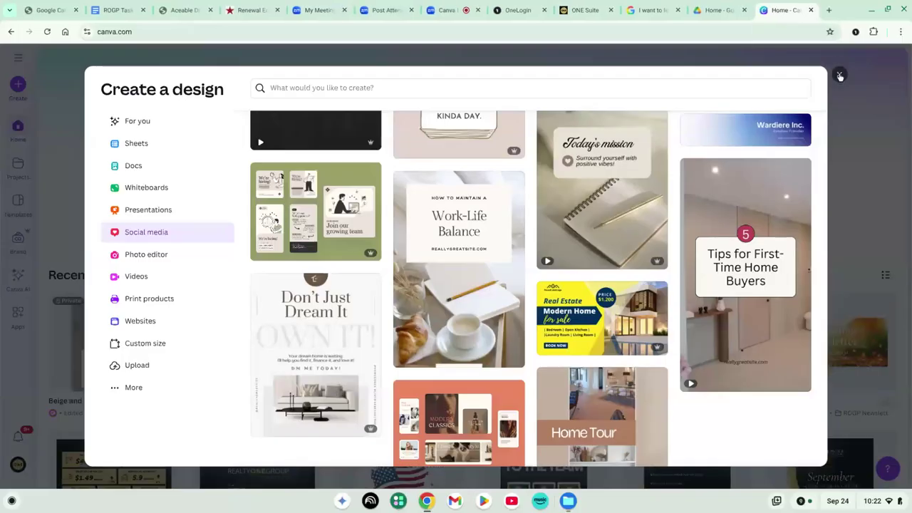
pyautogui.click(840, 75)
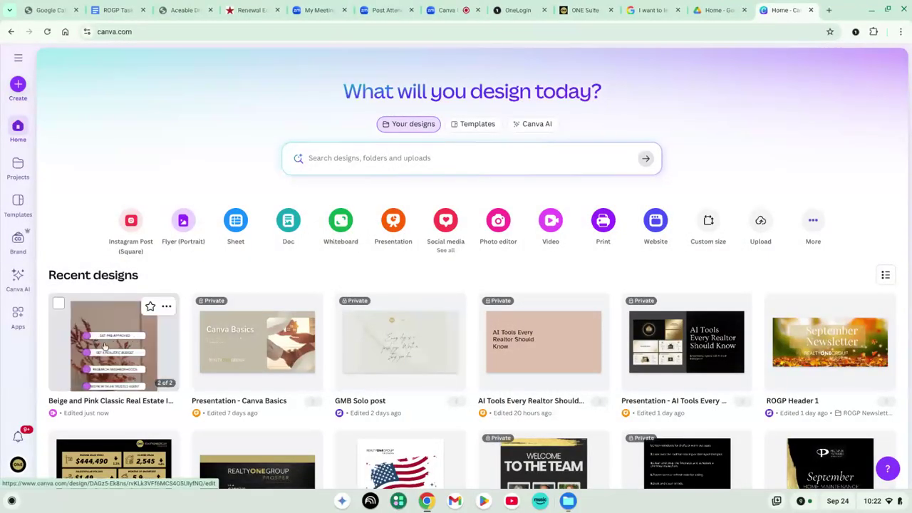
pyautogui.click(105, 348)
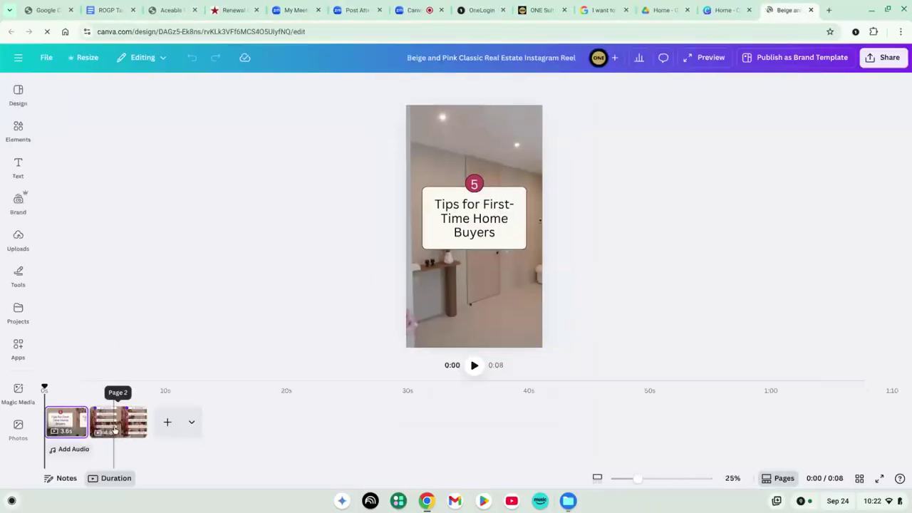
pyautogui.click(114, 429)
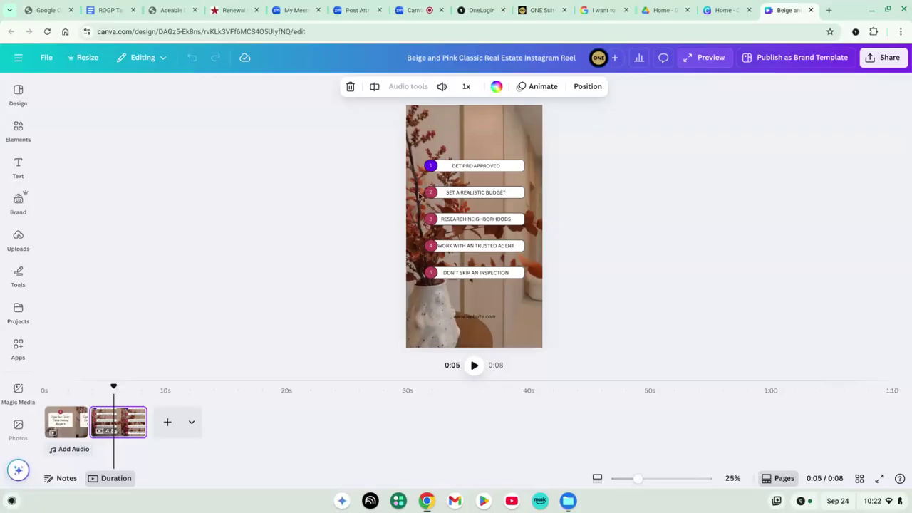
# Recolour the GET PRE-APPROVED number 1 circle from violet back to the crimson document colour
pyautogui.click(435, 169)
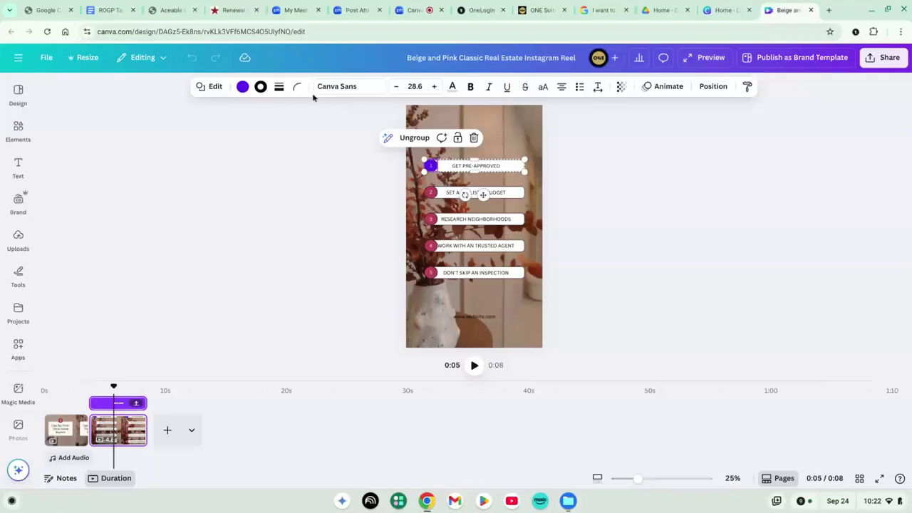
pyautogui.click(242, 87)
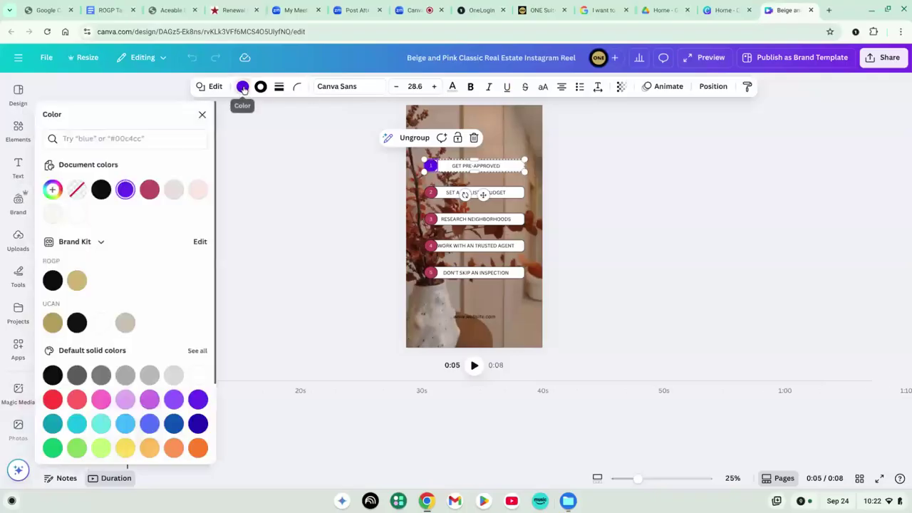
pyautogui.click(151, 190)
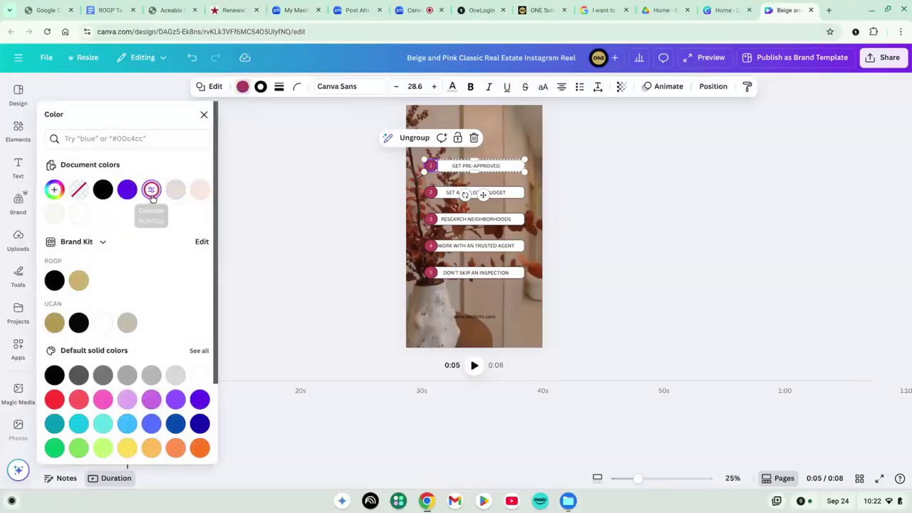
pyautogui.click(322, 212)
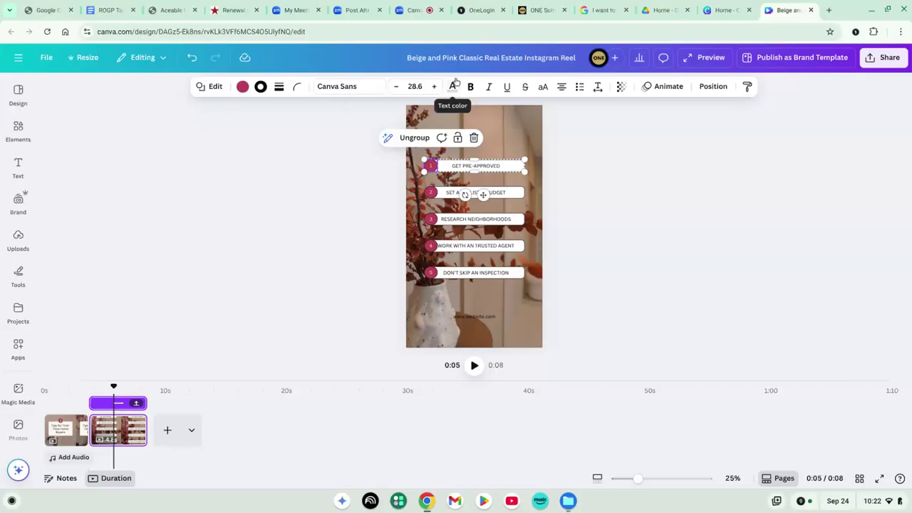
# Switch back to the Zoom meeting and raise the sound volume
pyautogui.click(419, 13)
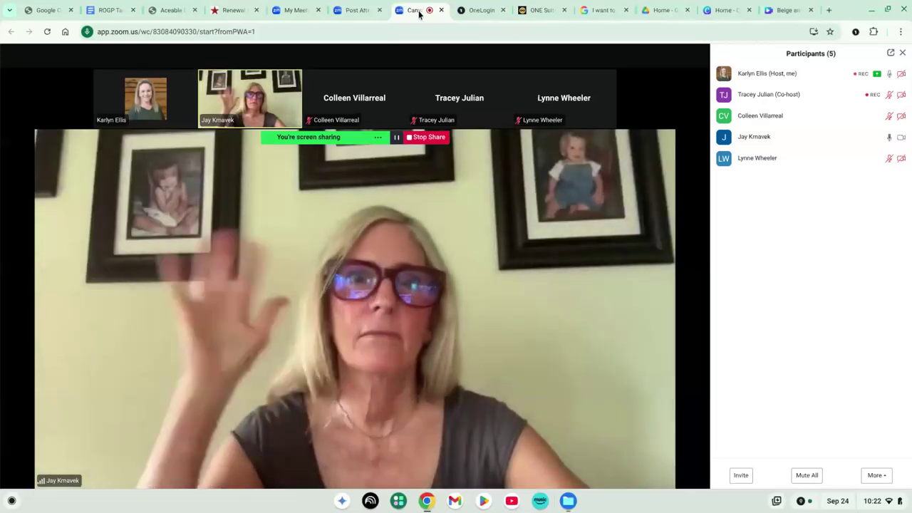
pyautogui.press('XF86AudioRaiseVolume')
pyautogui.moveTo(256, 319)
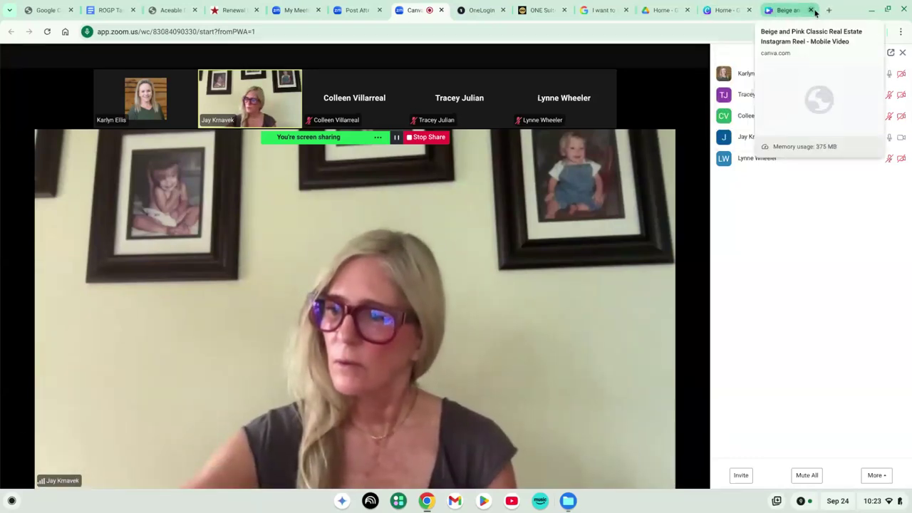
# Load rogprosperportal.net in a new tab to show the Company Calendar page
pyautogui.click(830, 11)
pyautogui.write('ro')
pyautogui.press('Return')
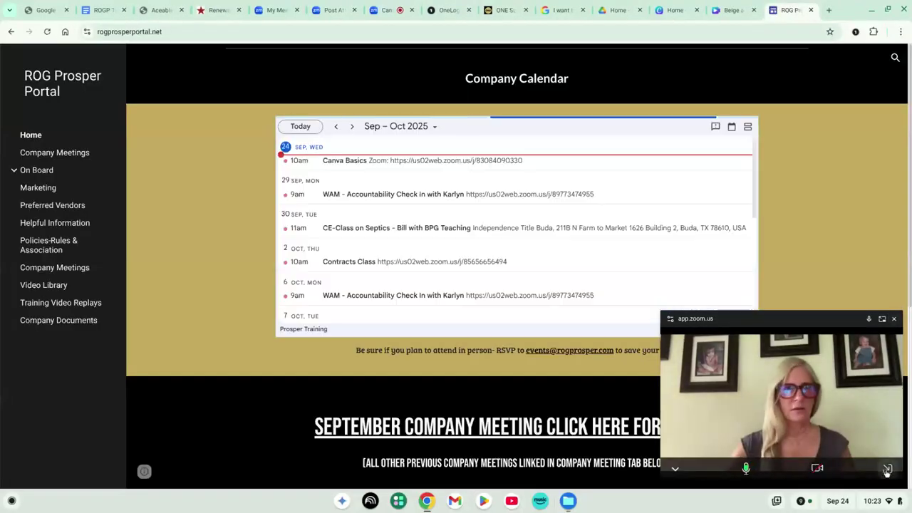
# Close the floating meeting video and open Company Documents › Buyers › the Buyer's Guide document
pyautogui.click(887, 468)
pyautogui.scroll(-4, 819, 384)
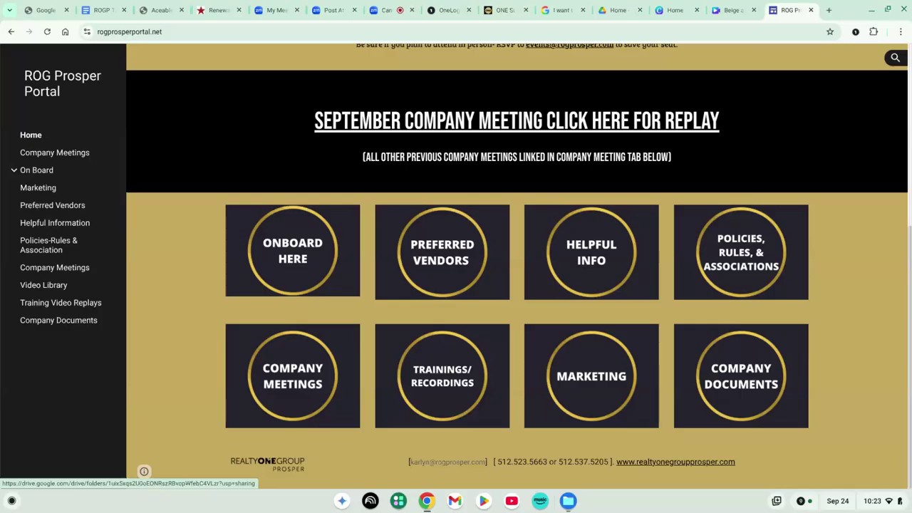
pyautogui.click(744, 368)
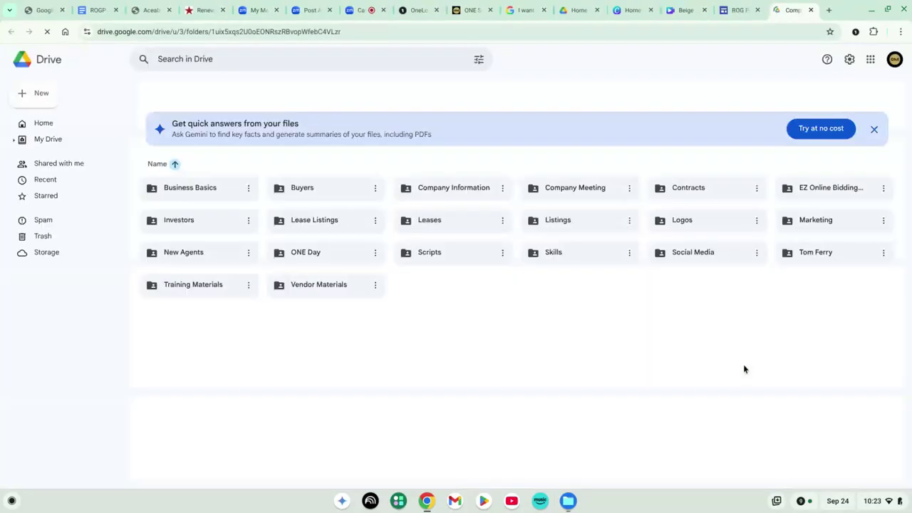
pyautogui.doubleClick(330, 223)
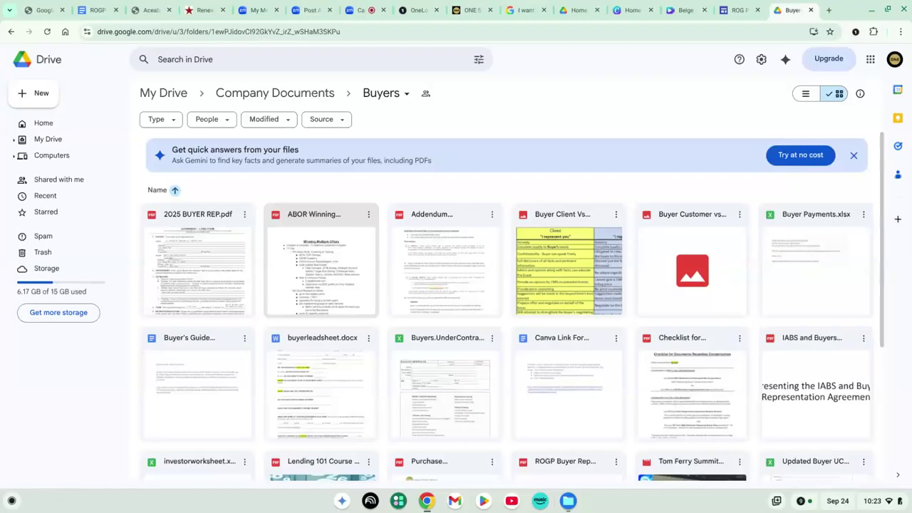
pyautogui.scroll(-2, 223, 311)
pyautogui.doubleClick(210, 309)
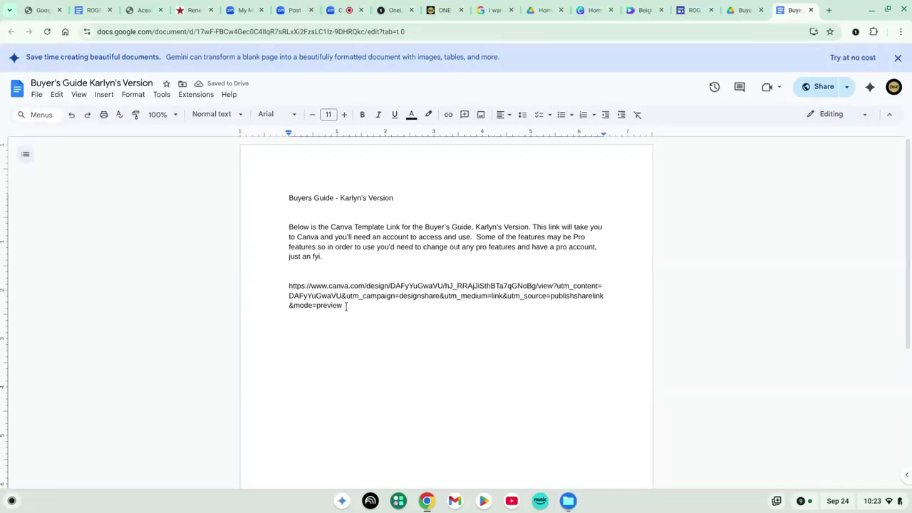
# Copy the Buyer's Guide's Canva template link and open its preview in a new tab
pyautogui.moveTo(343, 305); pyautogui.dragTo(287, 291)
pyautogui.hotkey('ctrl', 'c')
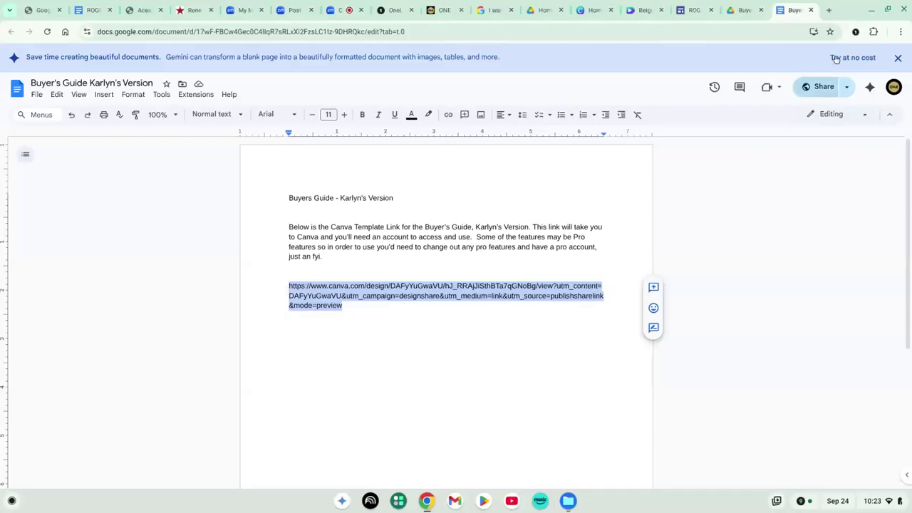
pyautogui.click(829, 10)
pyautogui.hotkey('ctrl', 'v')
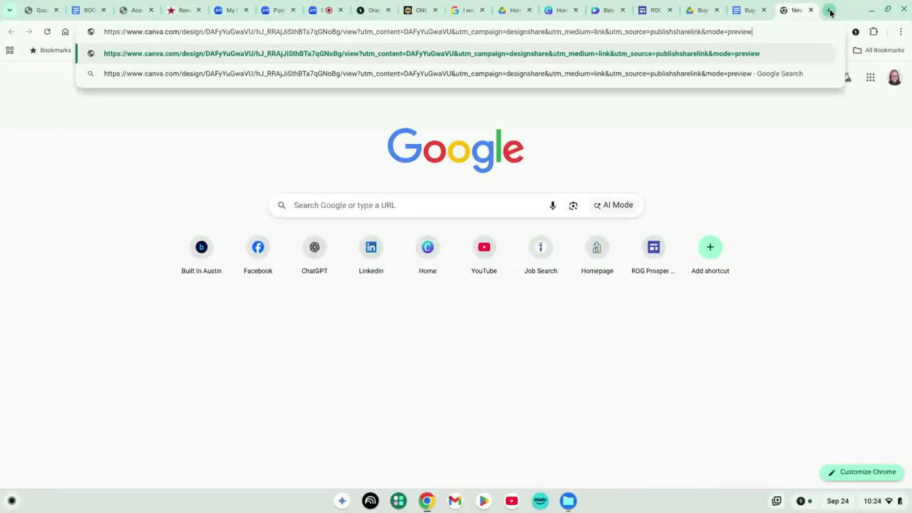
pyautogui.press('Return')
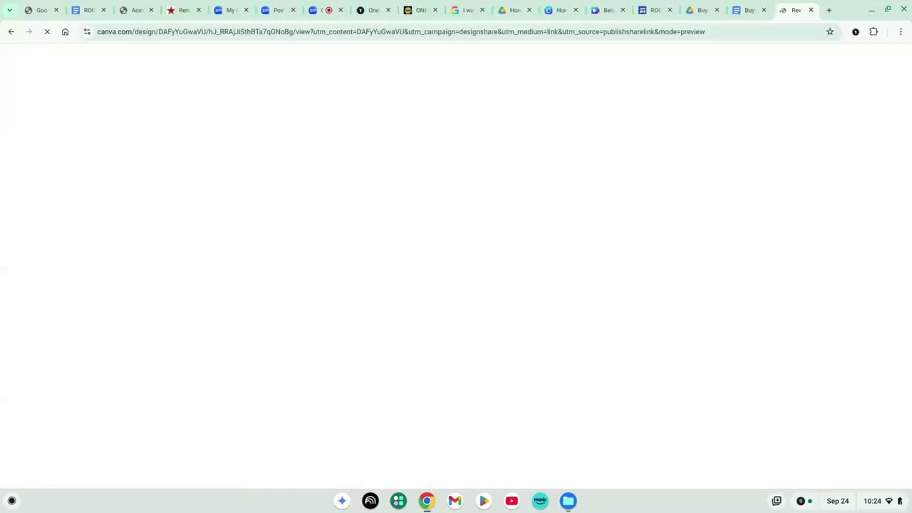
pyautogui.scroll(-2, 558, 273)
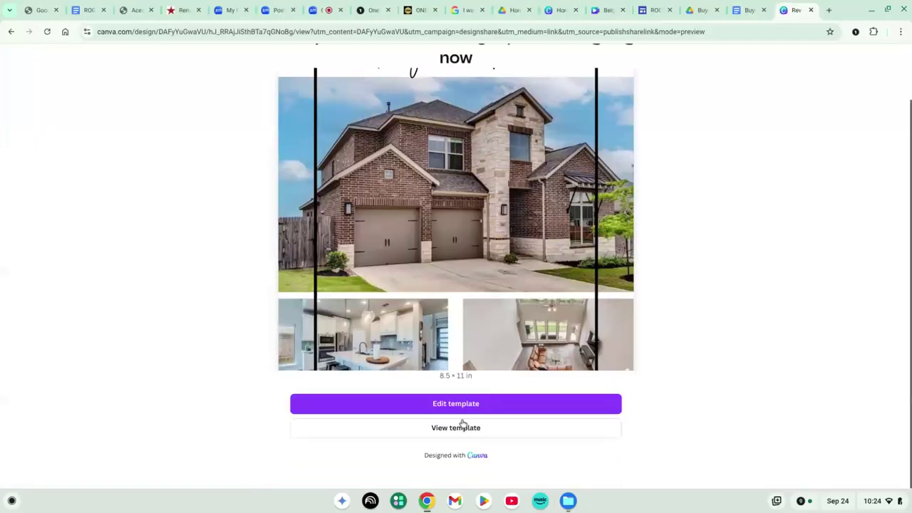
# Go back through the Buyer's Guide and ROG Prosper Portal tabs to the Zoom meeting
pyautogui.click(746, 12)
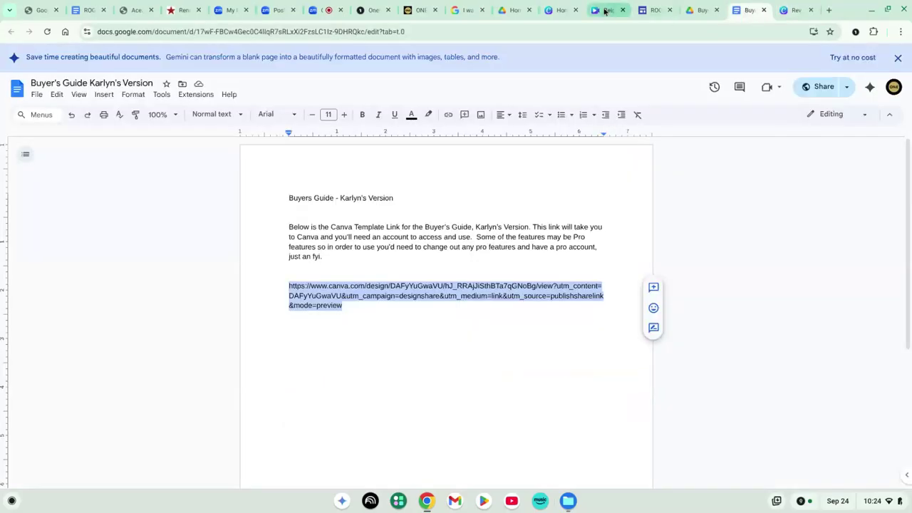
pyautogui.click(650, 9)
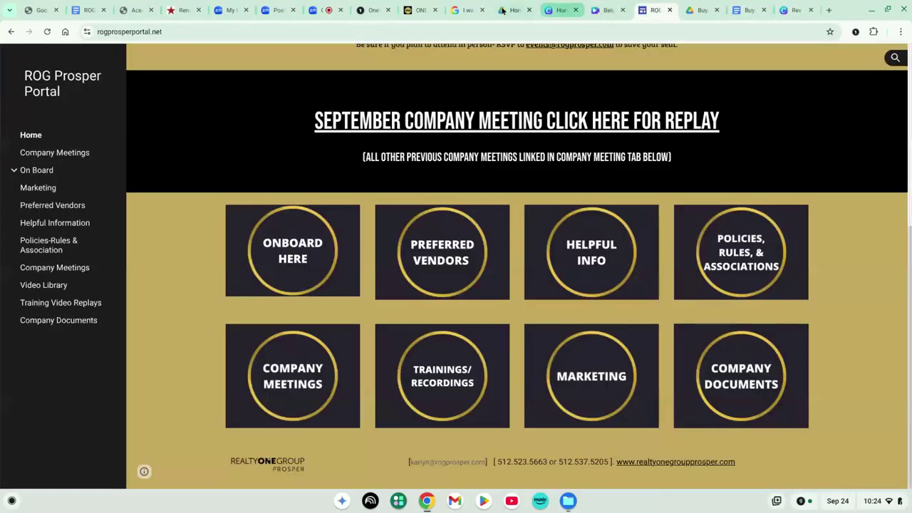
pyautogui.click(327, 10)
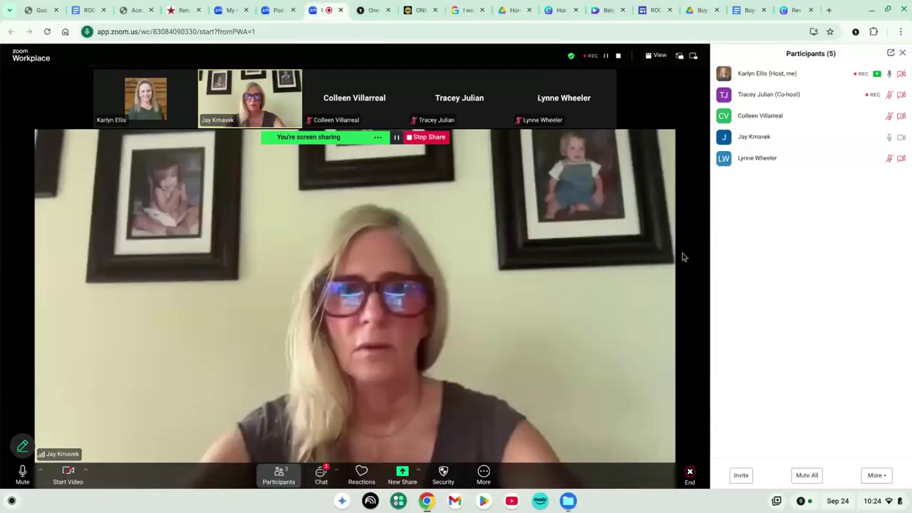
# Post the Canva template link in the Zoom meeting group chat, then return to the Canva tab
pyautogui.click(324, 474)
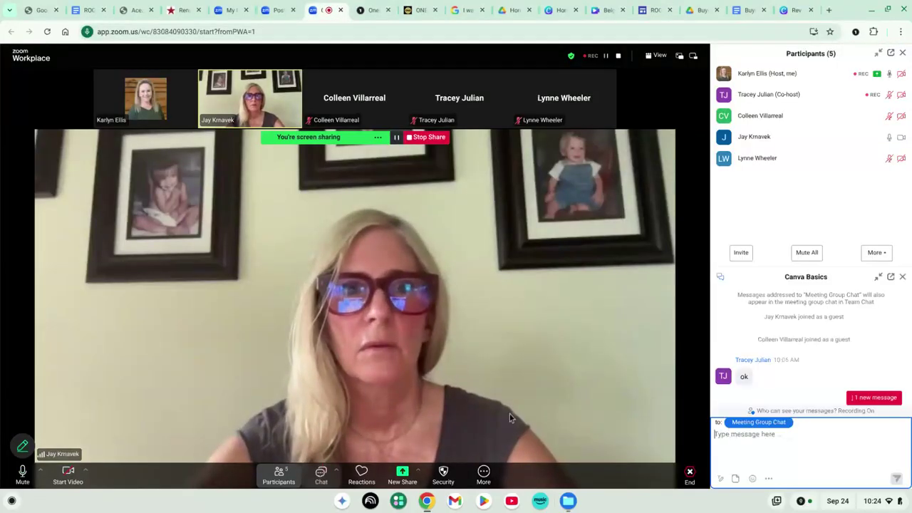
pyautogui.click(801, 447)
pyautogui.write('https://www.canva.com/design/DAFyYuGWaV0/hJ_RKAjJIsthBTa7qGNoBg/view?utm_content=DAFyYuGWaV0&utm_campaign=designshare&utm_medium=link&utm_source=publishsharelink&mode=preview')
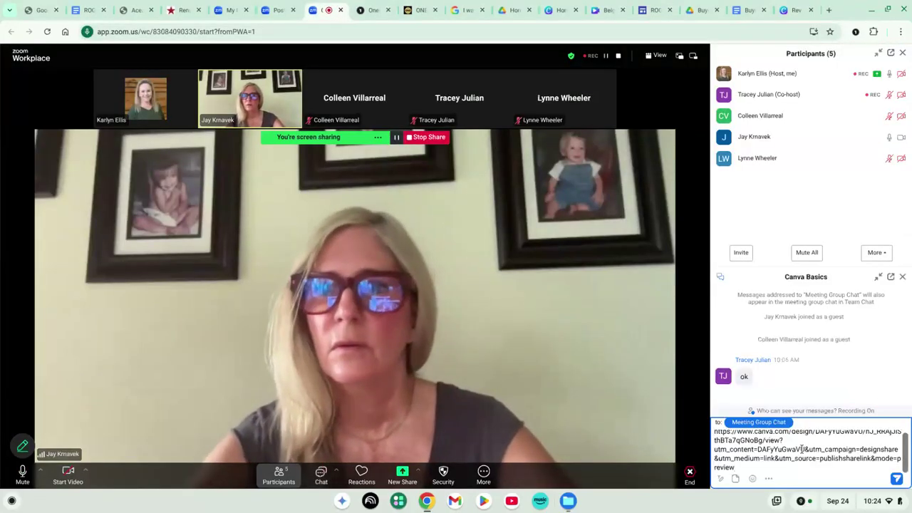
pyautogui.press('Return')
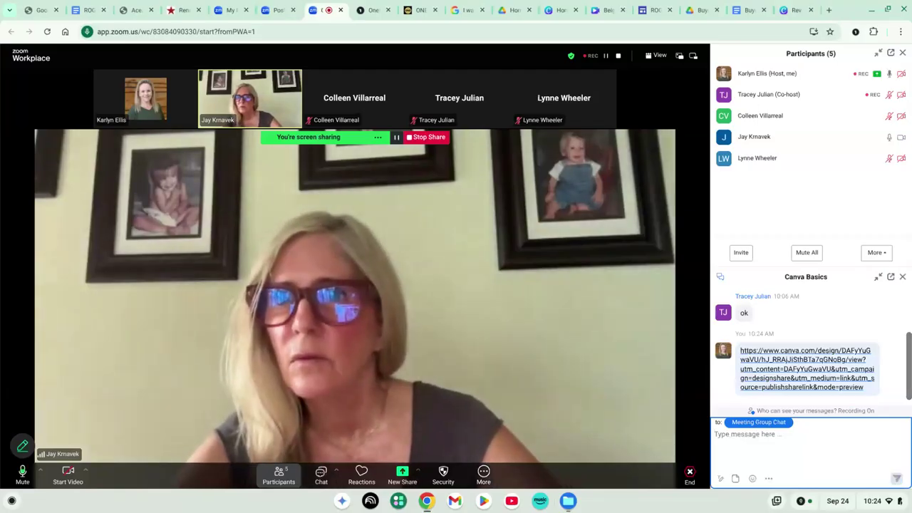
pyautogui.click(789, 17)
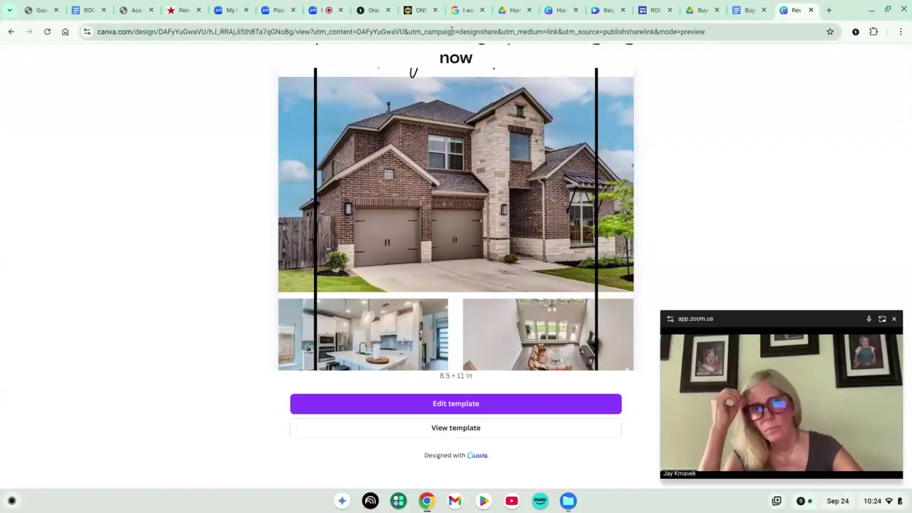
pyautogui.scroll(2, 360, 114)
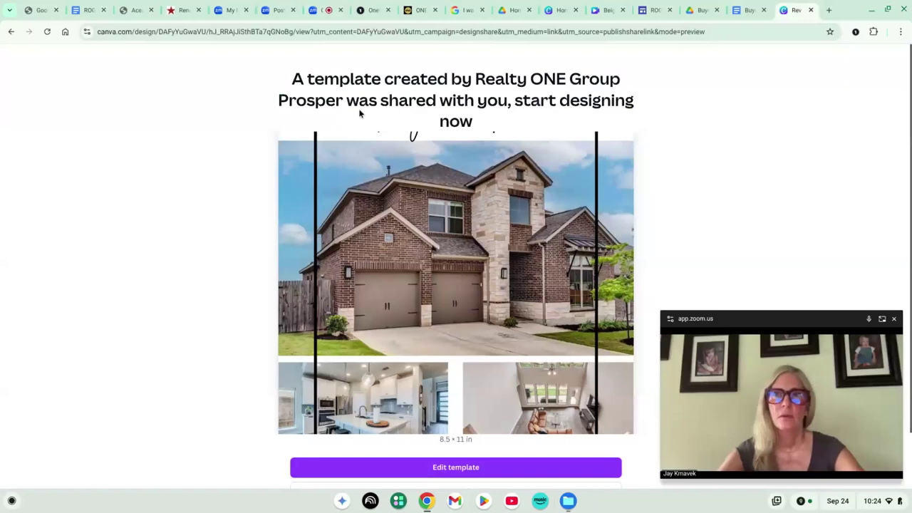
pyautogui.scroll(-2, 399, 123)
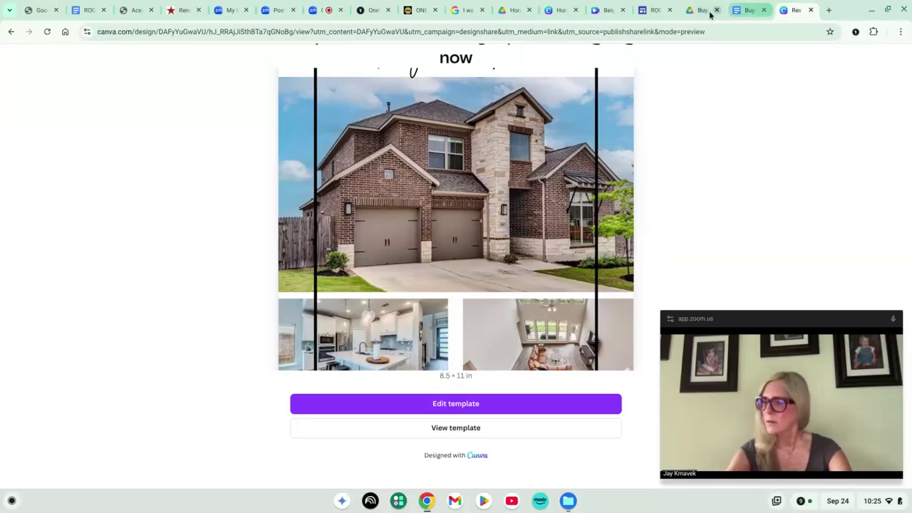
# Return to Drive's Company Documents and open the Canva Templates document in the Listings folder
pyautogui.click(654, 10)
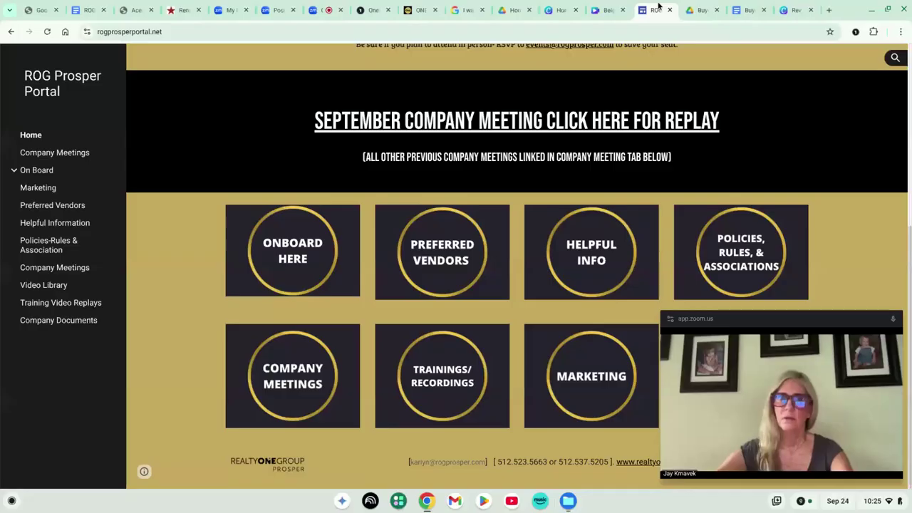
pyautogui.click(736, 15)
pyautogui.click(706, 11)
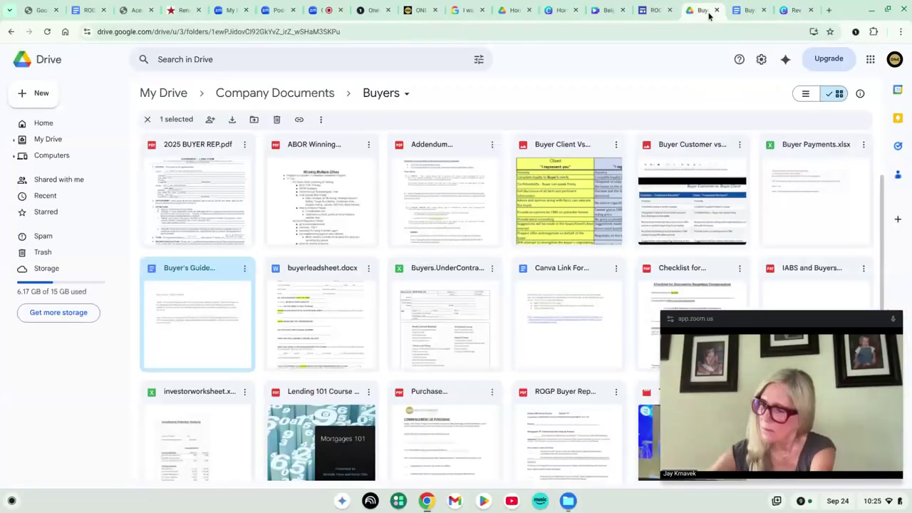
pyautogui.click(12, 31)
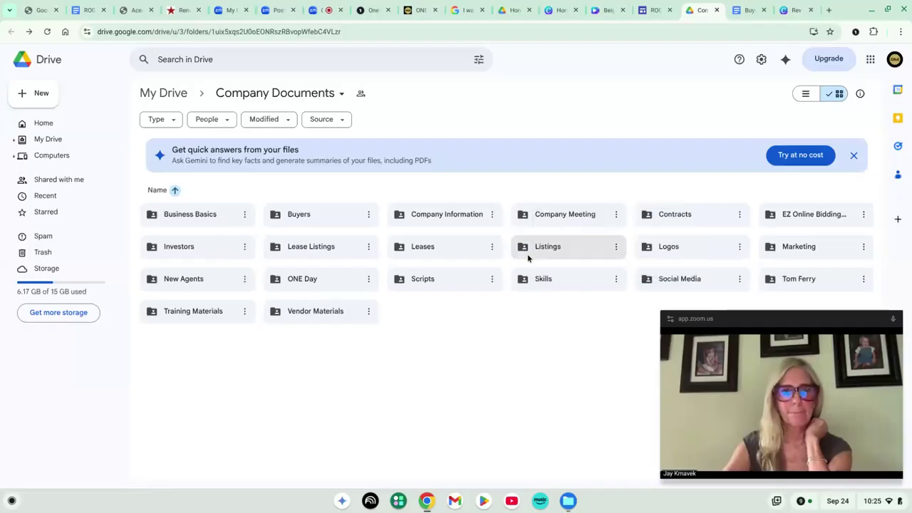
pyautogui.doubleClick(529, 249)
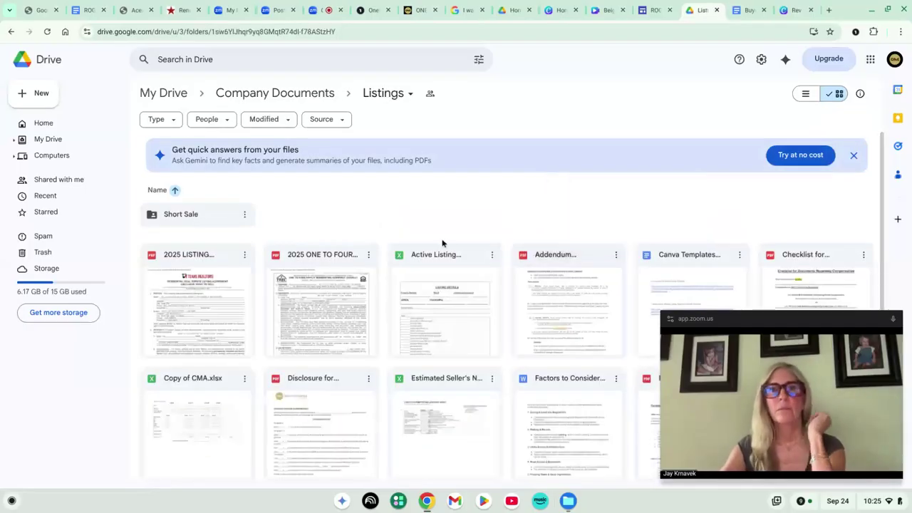
pyautogui.scroll(-2, 442, 242)
pyautogui.scroll(1, 625, 199)
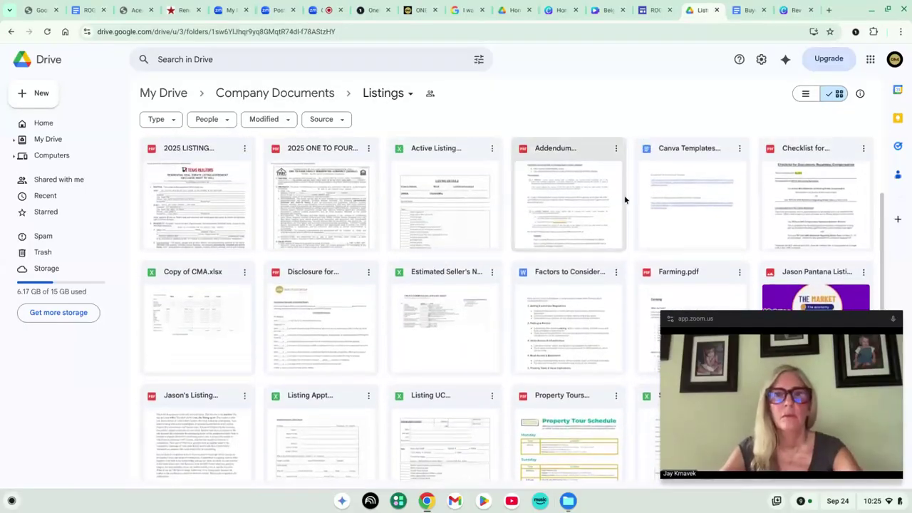
pyautogui.doubleClick(710, 188)
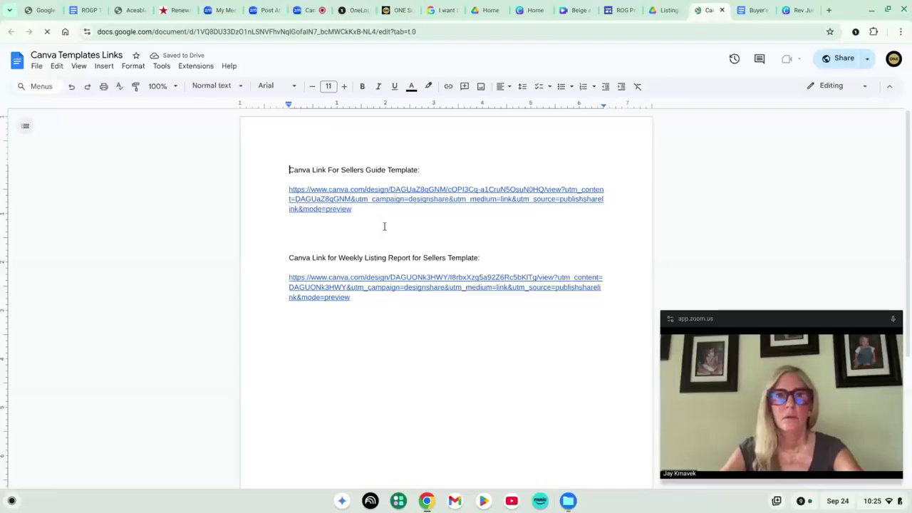
# Select the Sellers Guide template link in the Canva Templates Links doc, then return to Zoom
pyautogui.moveTo(355, 237); pyautogui.dragTo(288, 218)
pyautogui.hotkey('ctrl', 'c')
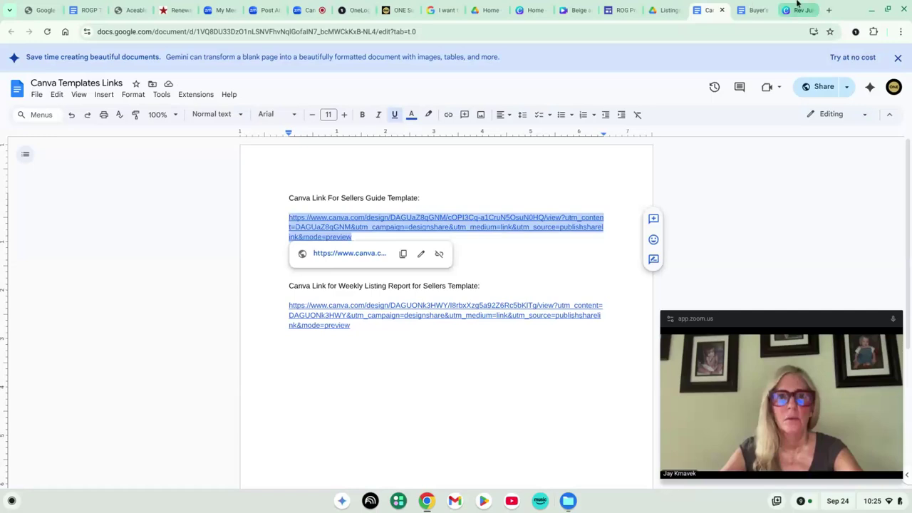
pyautogui.moveTo(798, 12)
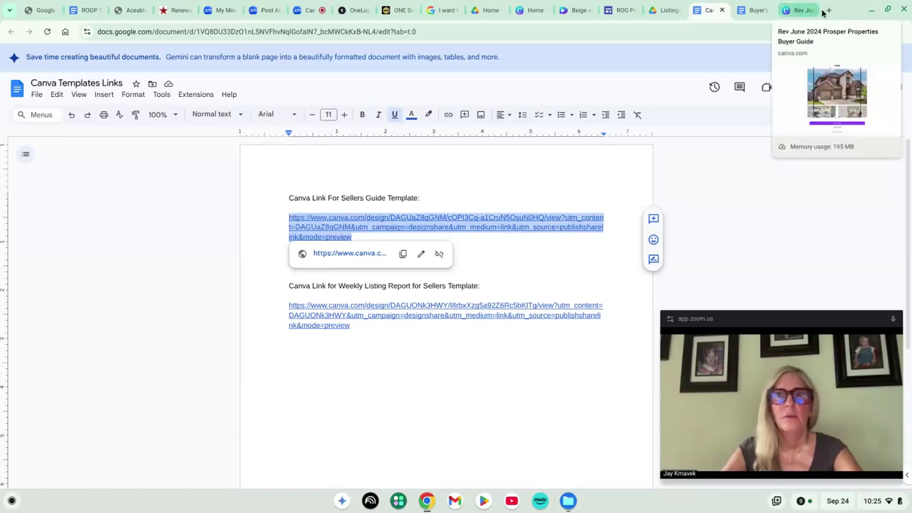
pyautogui.click(827, 10)
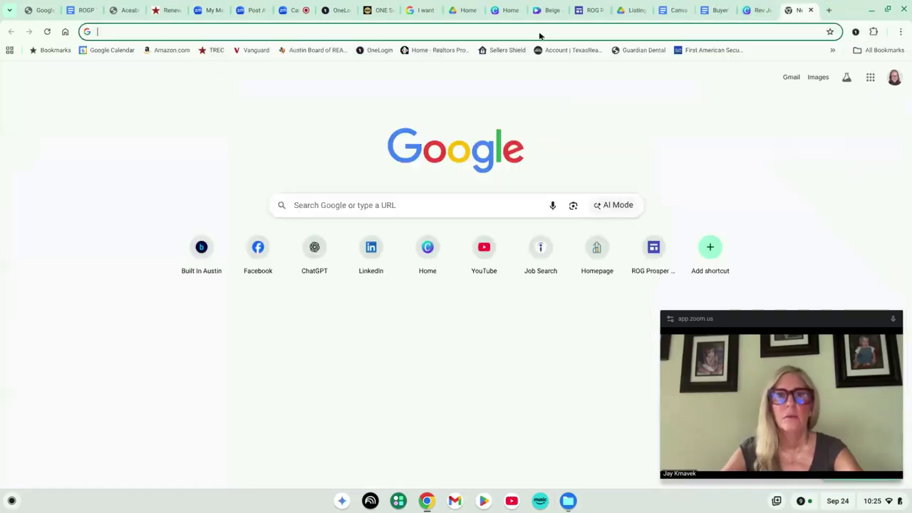
pyautogui.click(299, 9)
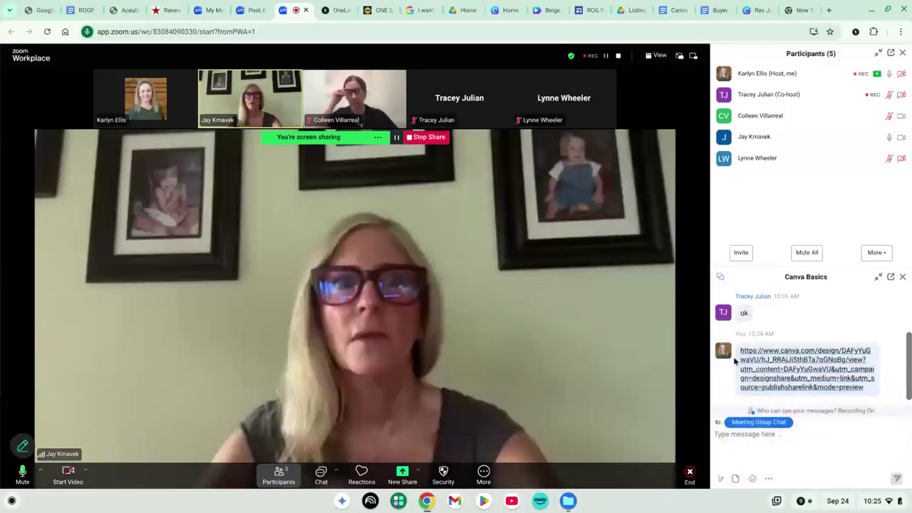
# Paste the Sellers Guide Canva link into the Zoom group chat and send it
pyautogui.click(763, 446)
pyautogui.write('https://www.canva.com/design/DAGUaZ8qGNM/cOPI3Cq-a1CruN5OsuN0HO/view?utm_content=DAGUaZ8qGNM&utm_campaign=designshare&utm_medium=link&utm_source=publishsharelink&mode=preview')
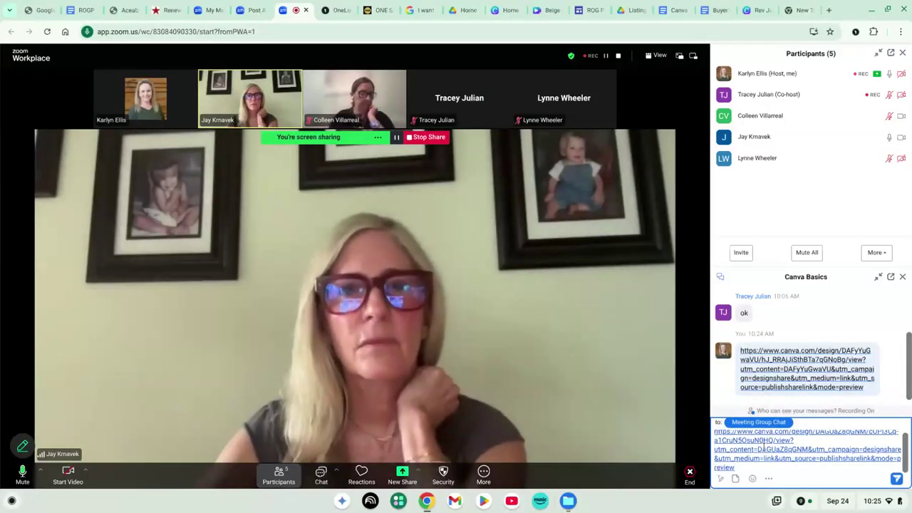
pyautogui.press('Return')
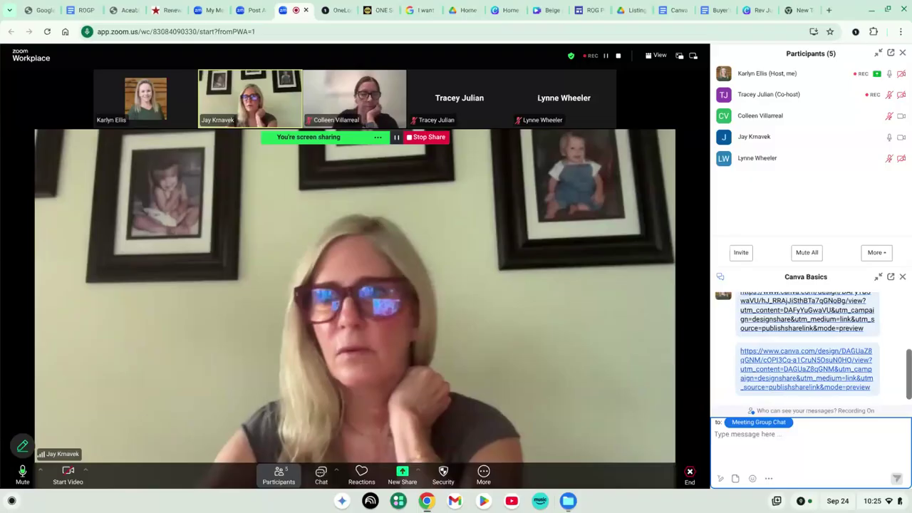
pyautogui.click(807, 12)
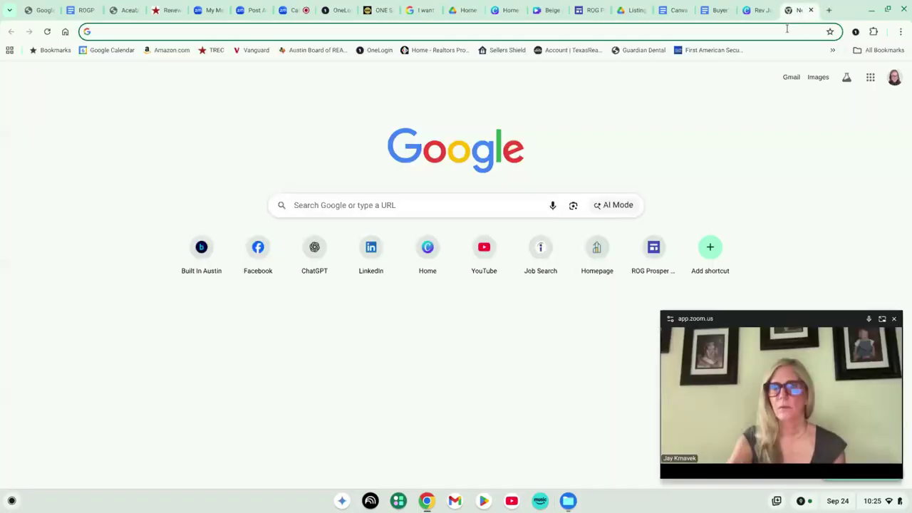
# Load the shared Canva template link in the new tab and review the Realty ONE Group Prosper flyer preview
pyautogui.click(787, 29)
pyautogui.hotkey('ctrl', 'v')
pyautogui.press('Return')
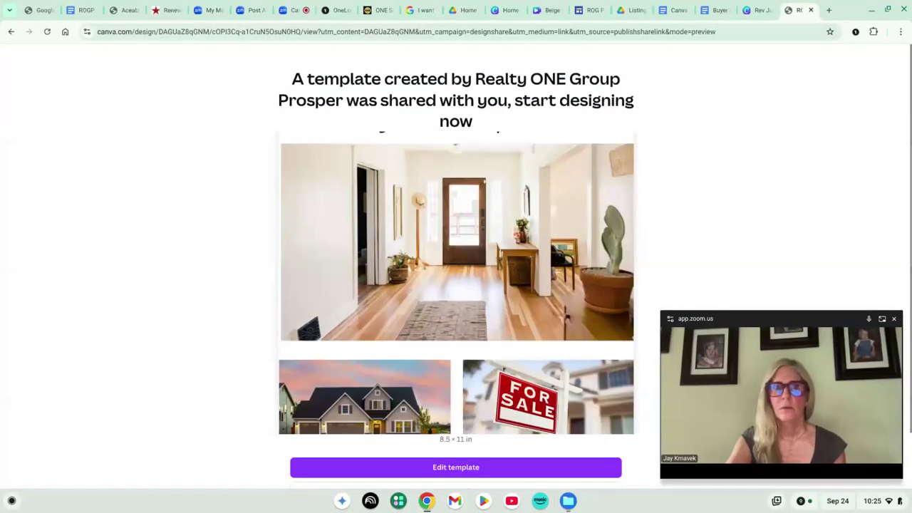
pyautogui.scroll(-1, 670, 194)
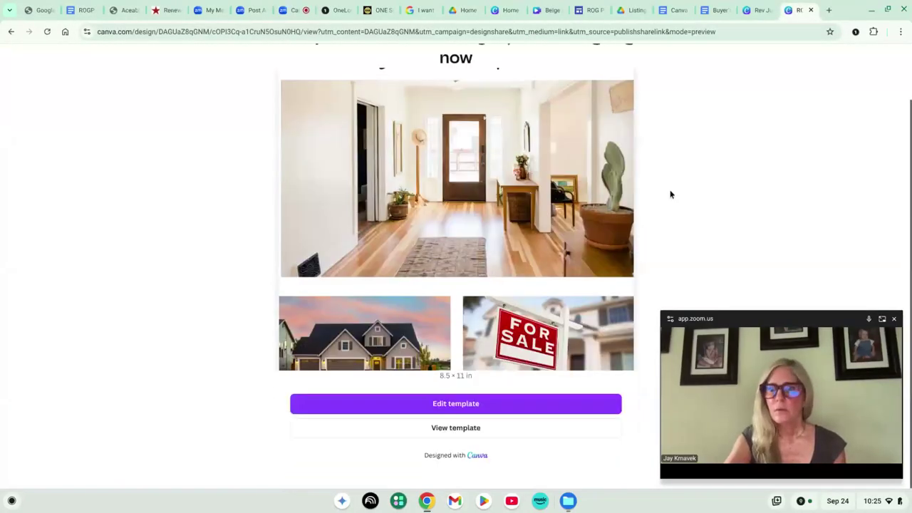
pyautogui.scroll(1, 456, 256)
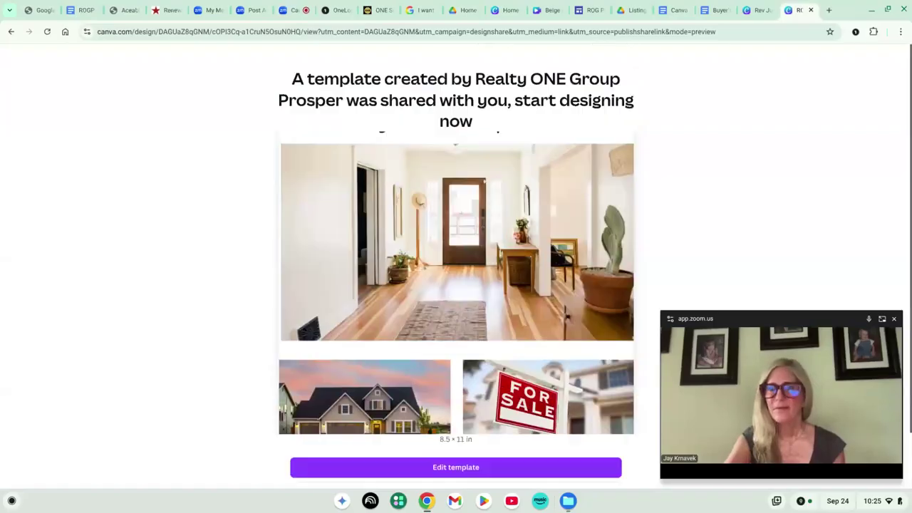
pyautogui.scroll(-1, 631, 190)
pyautogui.scroll(1, 512, 247)
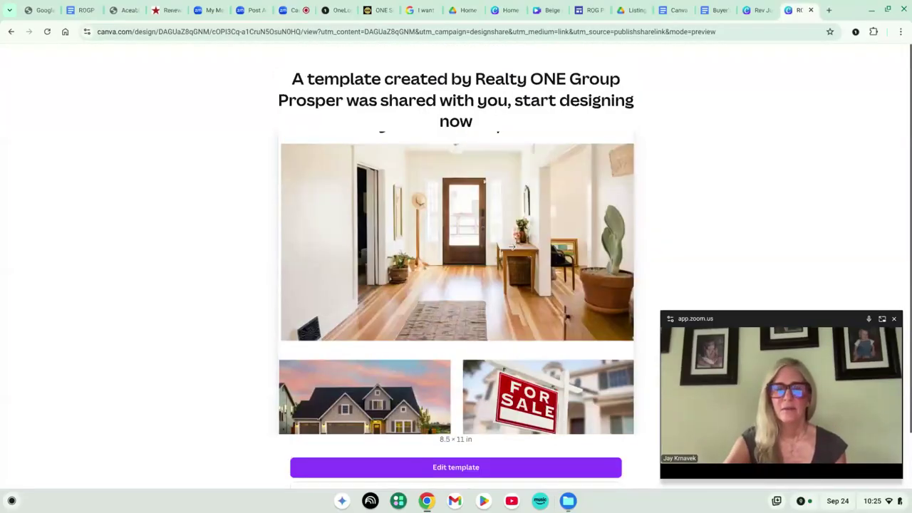
pyautogui.scroll(-1, 512, 247)
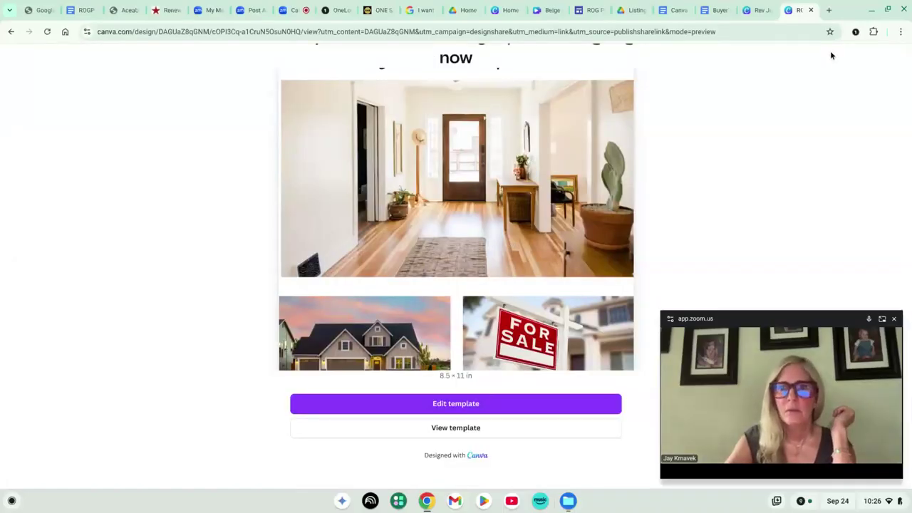
# Close the floating meeting video window and go back to the Drive Listings folder
pyautogui.click(590, 10)
pyautogui.click(884, 452)
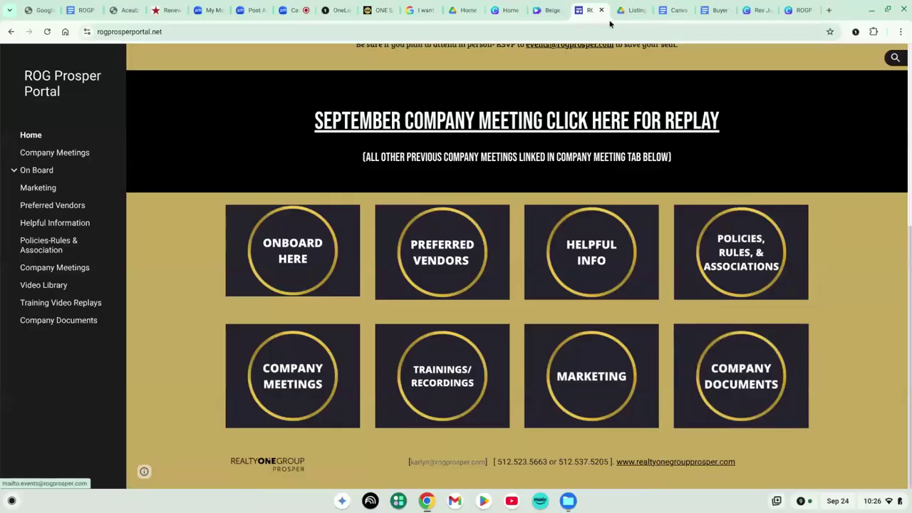
pyautogui.click(628, 10)
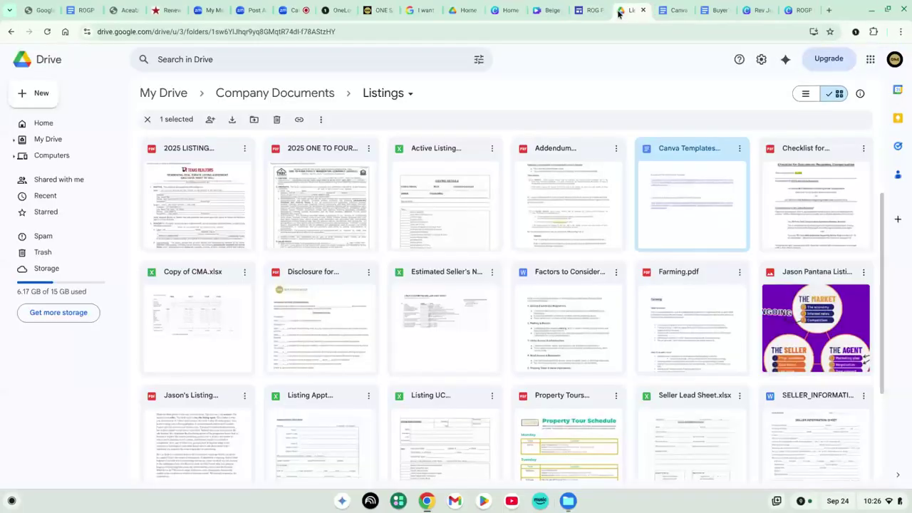
# Go up to the Company Documents folder in Drive, checking the Zoom meeting along the way
pyautogui.click(13, 32)
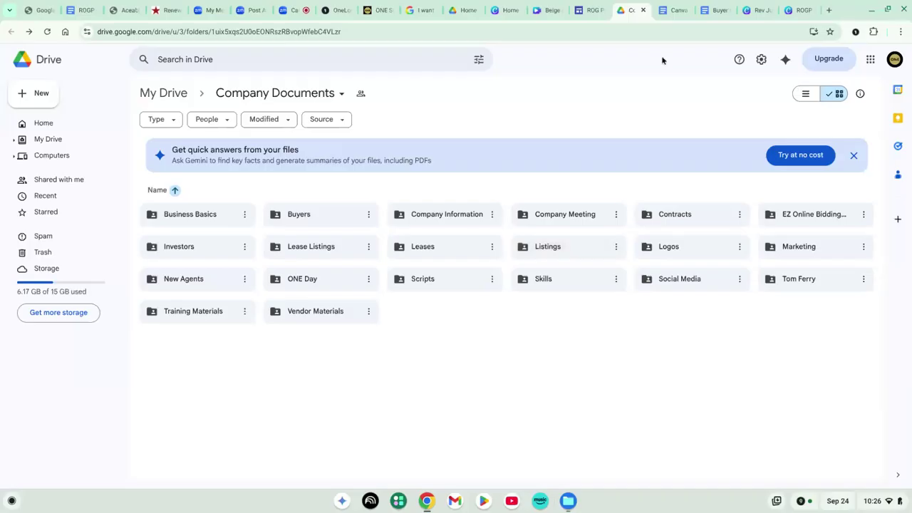
pyautogui.click(295, 11)
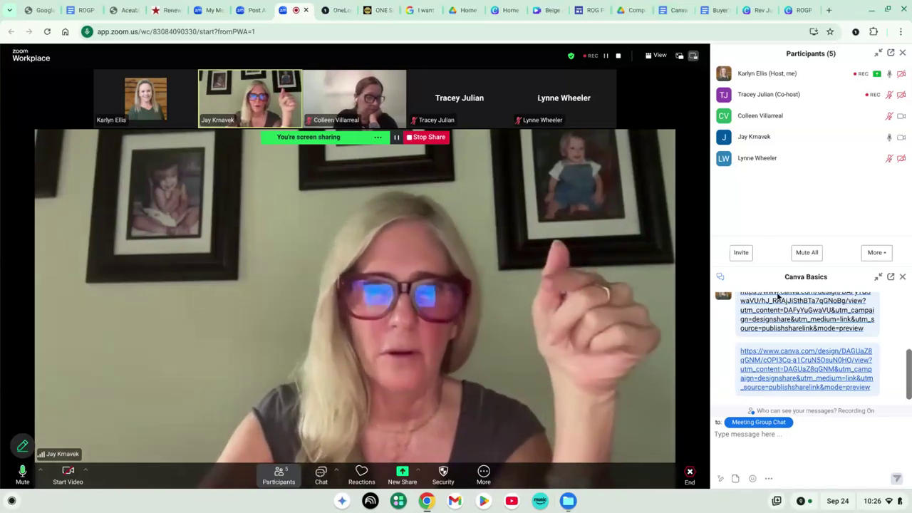
pyautogui.click(621, 7)
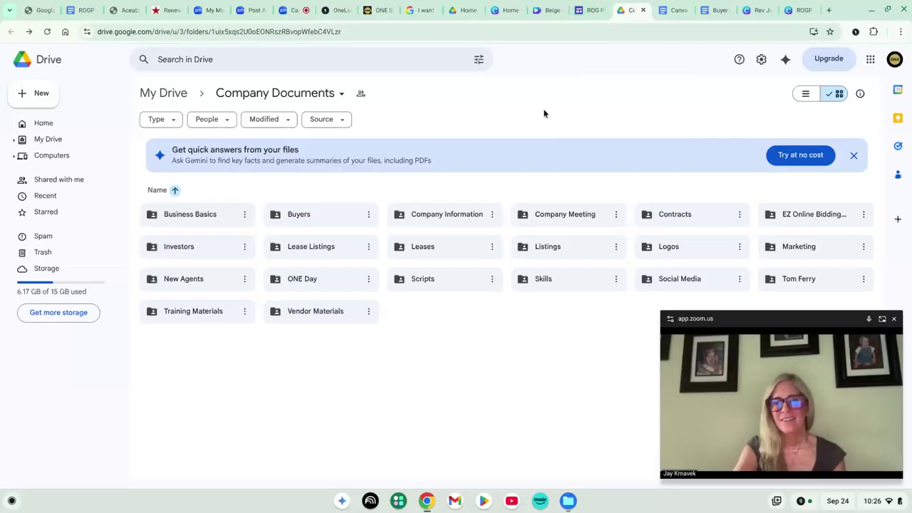
# Close the Drive, Canva Templates Links, Buyer's Guide and template preview tabs, leaving Canva home
pyautogui.click(643, 10)
pyautogui.click(642, 10)
pyautogui.click(642, 10)
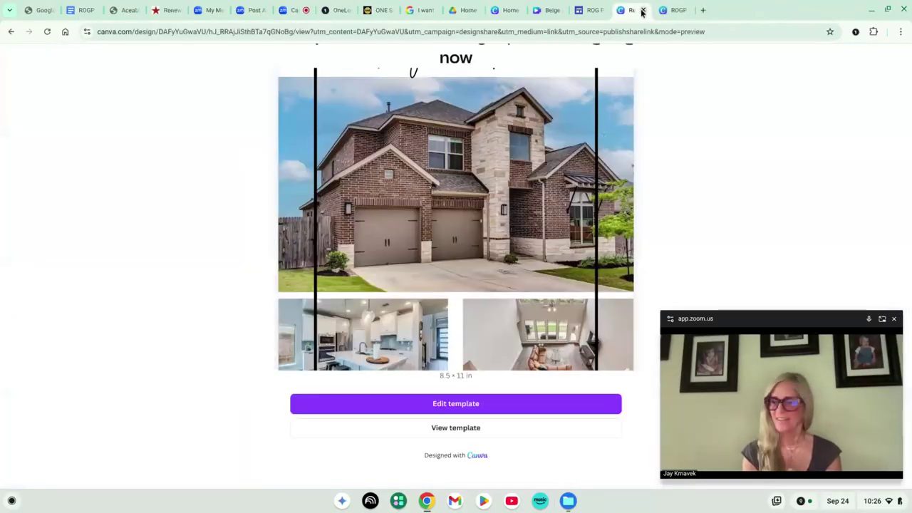
pyautogui.click(643, 10)
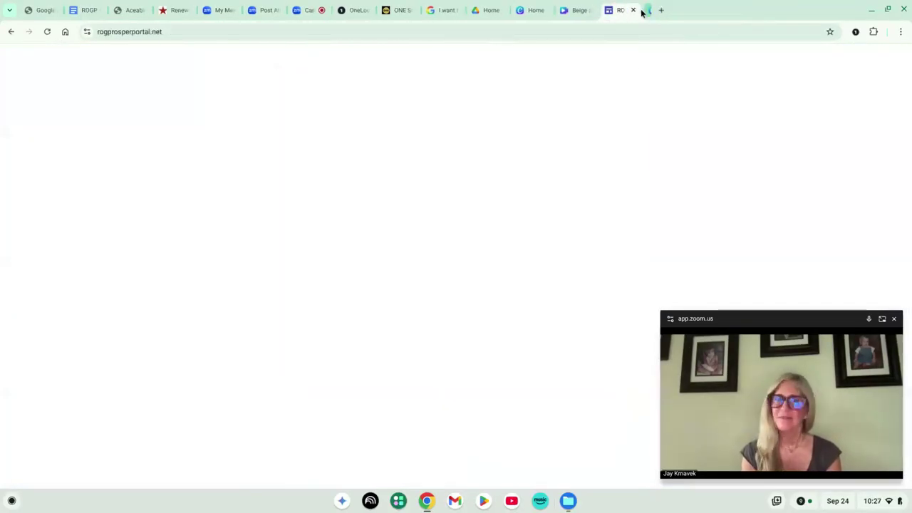
pyautogui.click(535, 11)
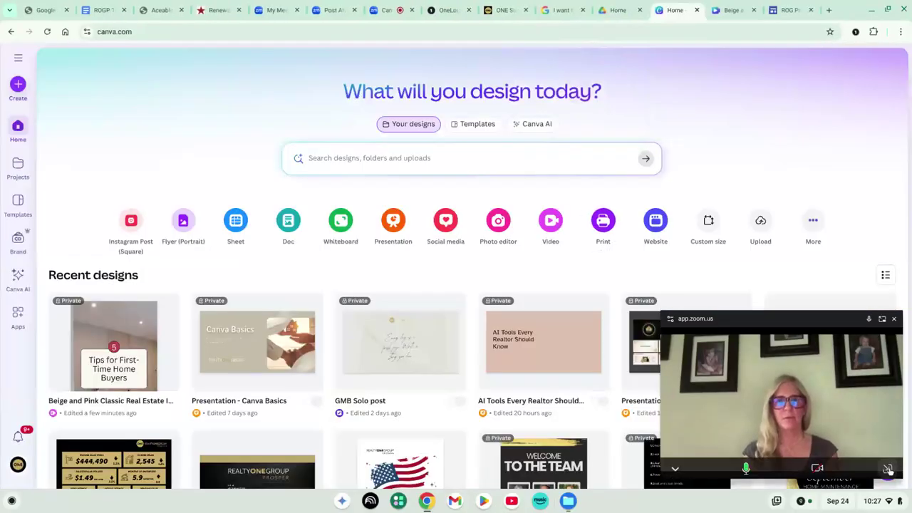
# Search Canva templates for 'open house flyer' and browse the results
pyautogui.click(887, 469)
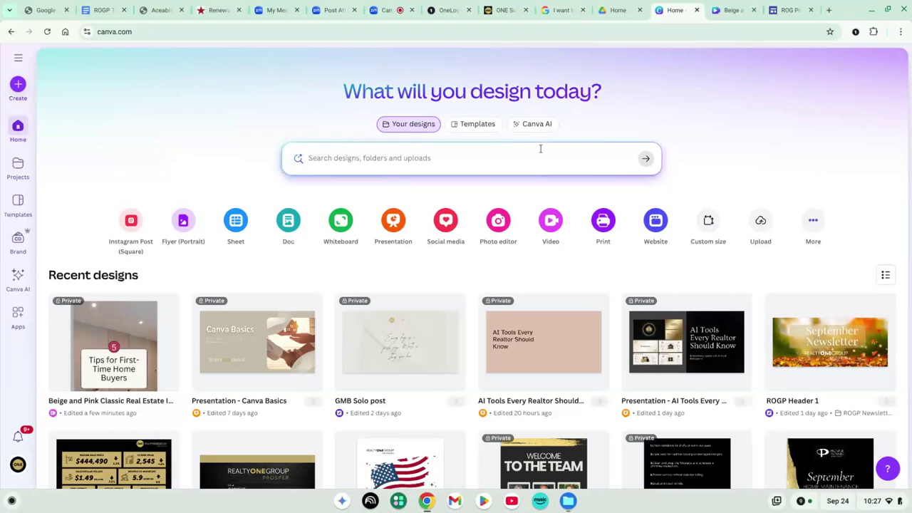
pyautogui.click(483, 130)
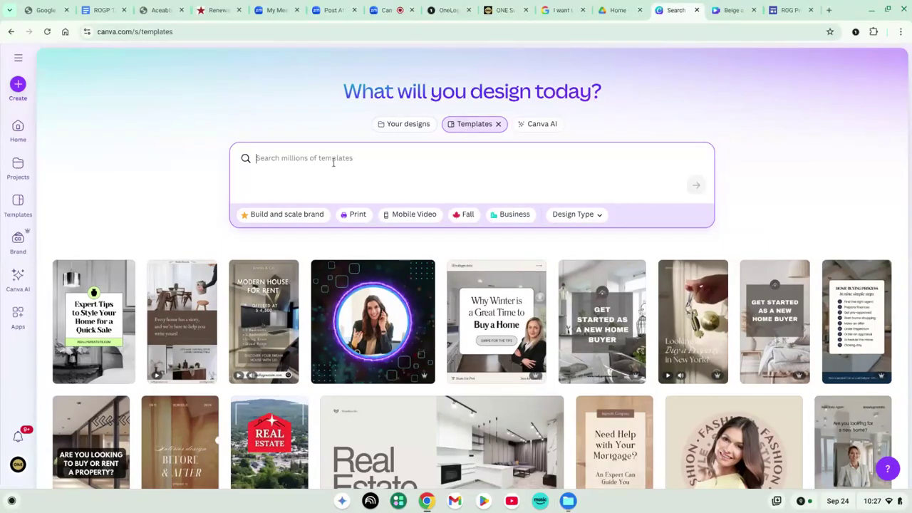
pyautogui.write('open house')
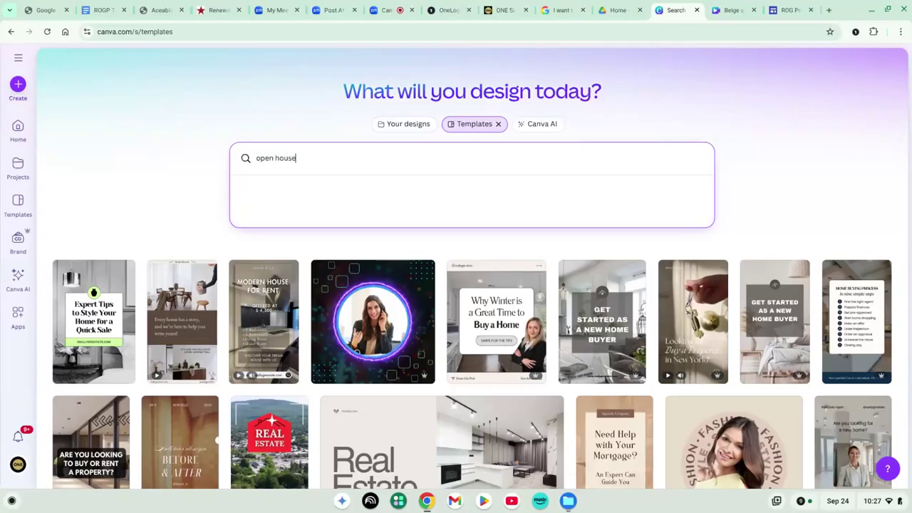
pyautogui.write(' flyer')
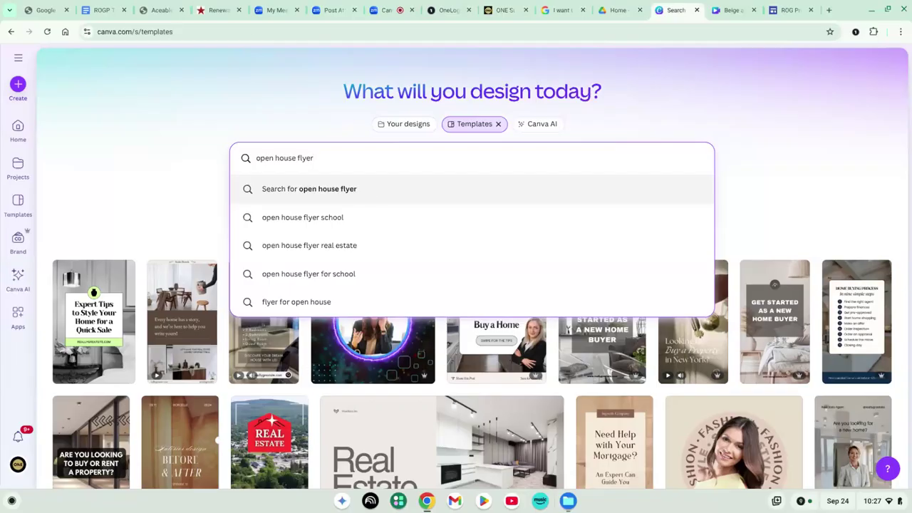
pyautogui.click(362, 189)
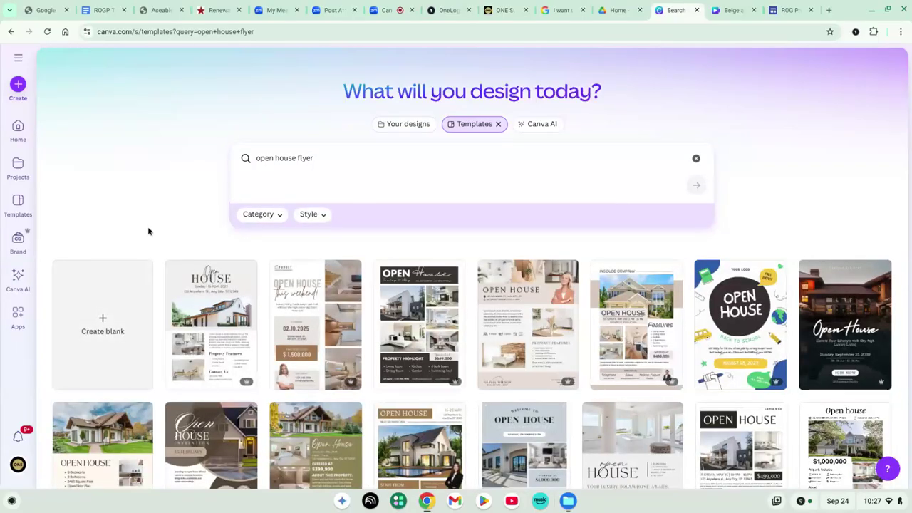
pyautogui.scroll(-6, 148, 230)
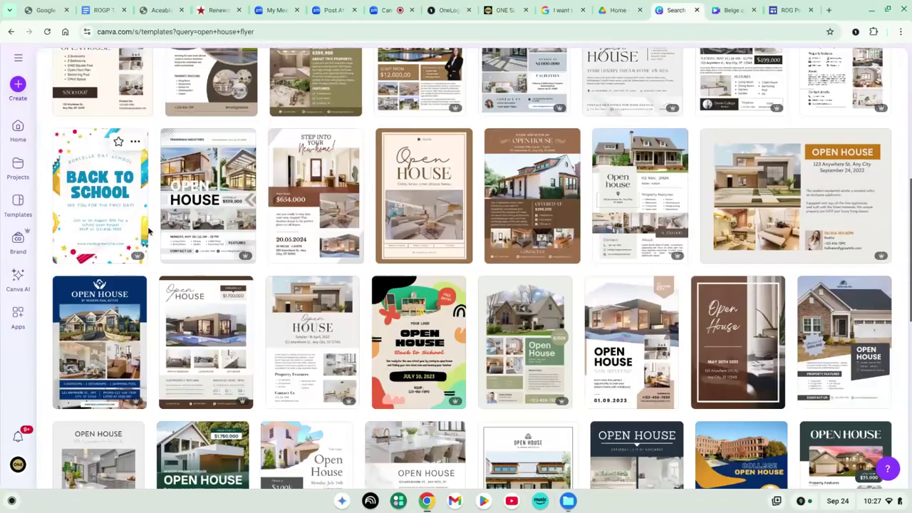
pyautogui.scroll(-3, 147, 226)
pyautogui.scroll(7, 148, 226)
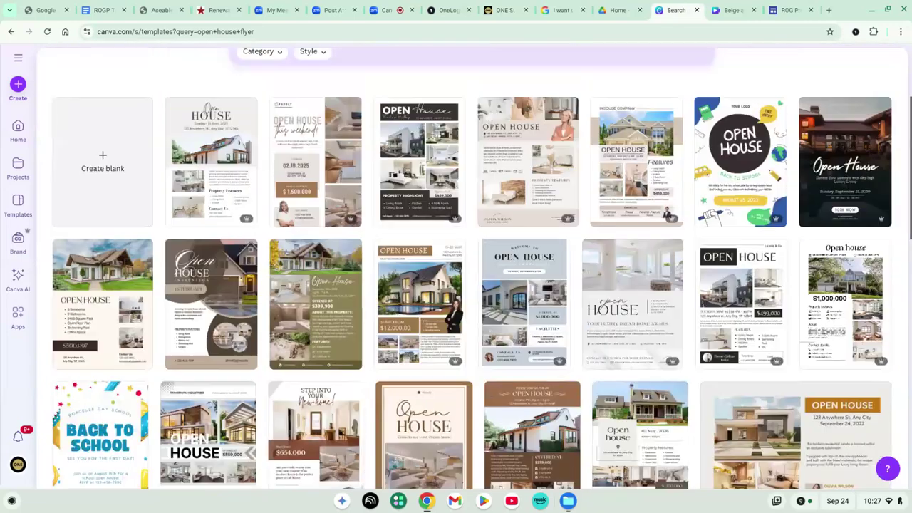
pyautogui.scroll(-3, 112, 247)
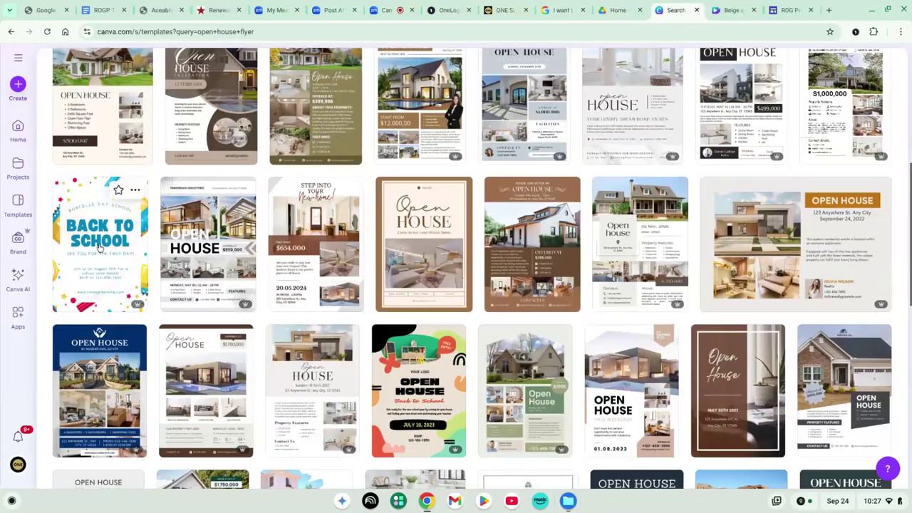
pyautogui.scroll(4, 113, 247)
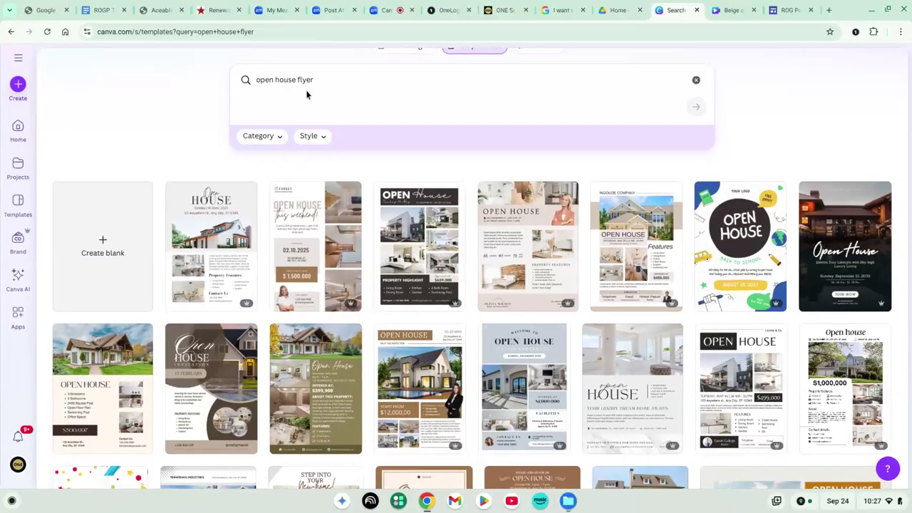
pyautogui.scroll(1, 305, 93)
pyautogui.scroll(1, 303, 128)
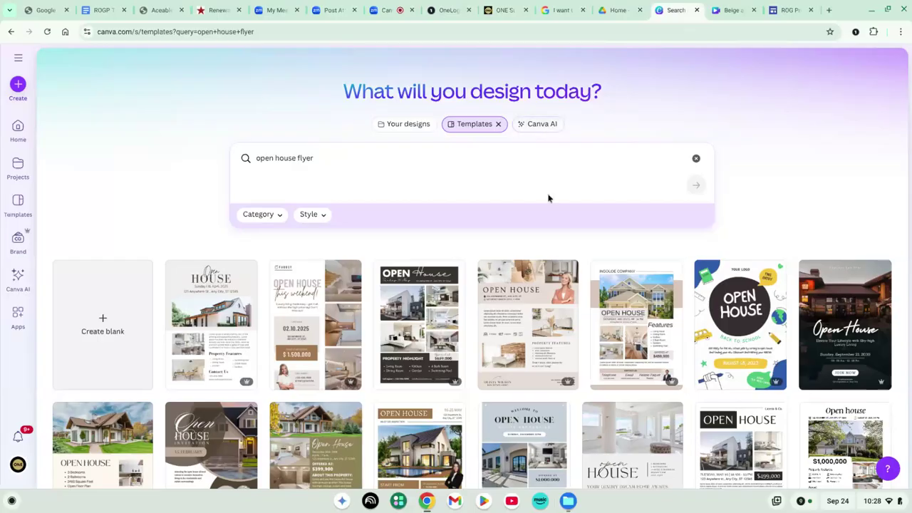
pyautogui.scroll(-3, 459, 217)
pyautogui.scroll(3, 459, 217)
# Ask Canva AI for a clean, neutral joint open house flyer for 3 properties on Saturday September 27th
pyautogui.click(544, 125)
pyautogui.press('BackSpace')
pyautogui.press('BackSpace')
pyautogui.press('BackSpace')
pyautogui.press('BackSpace')
pyautogui.press('BackSpace')
pyautogui.press('BackSpace')
pyautogui.press('BackSpace')
pyautogui.press('BackSpace')
pyautogui.press('BackSpace')
pyautogui.press('BackSpace')
pyautogui.press('BackSpace')
pyautogui.press('BackSpace')
pyautogui.press('BackSpace')
pyautogui.press('BackSpace')
pyautogui.press('BackSpace')
pyautogui.press('BackSpace')
pyautogui.write('create an open house flyer for 3 properties that are a')
pyautogui.write('oing a')
pyautogui.press('BackSpace')
pyautogui.press('BackSpace')
pyautogui.press('BackSpace')
pyautogui.press('BackSpace')
pyautogui.press('BackSpace')
pyautogui.press('BackSpace')
pyautogui.press('BackSpace')
pyautogui.write('doing a joint open house on Saturday September 27th')
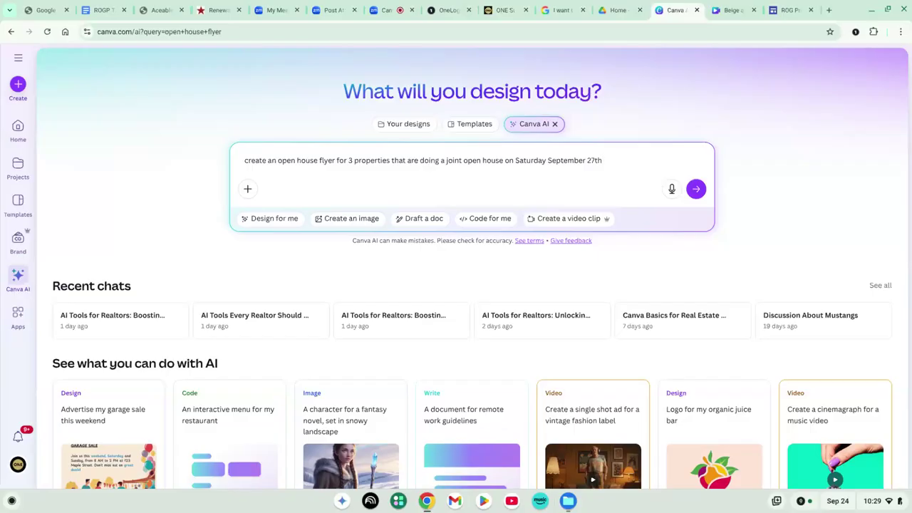
pyautogui.write('ive a space for a photo for each house ')
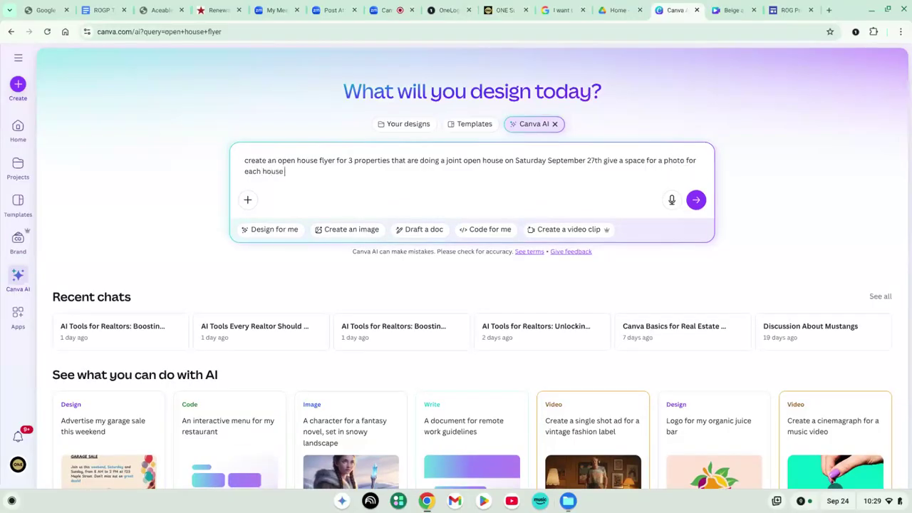
pyautogui.write('and de')
pyautogui.write('sti')
pyautogui.write('ttle descrip')
pyautogui.write('tion of each proper')
pyautogui.write('ty with ')
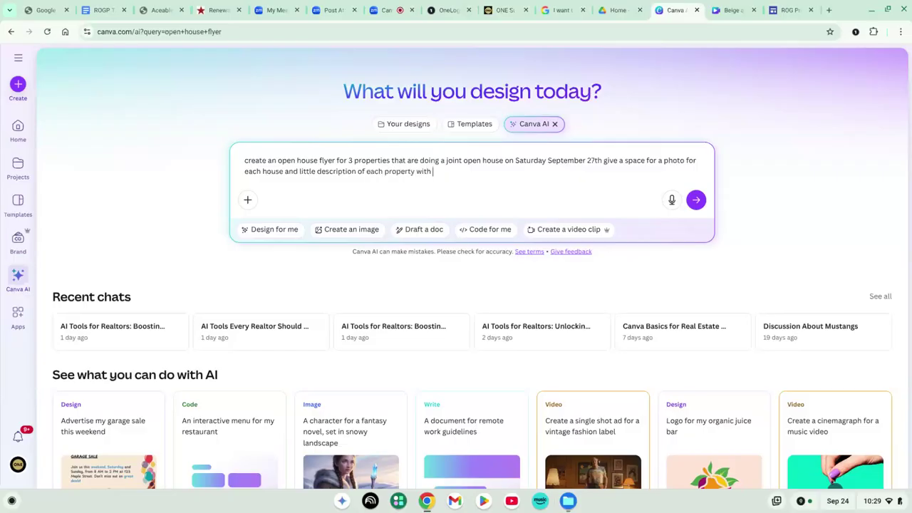
pyautogui.write('contact information for each listin')
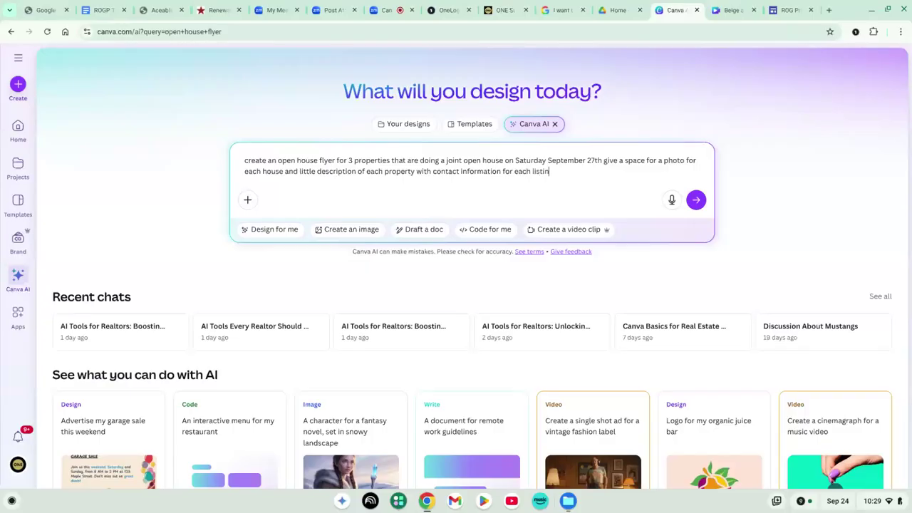
pyautogui.write('g agent, do it in clean minimal ')
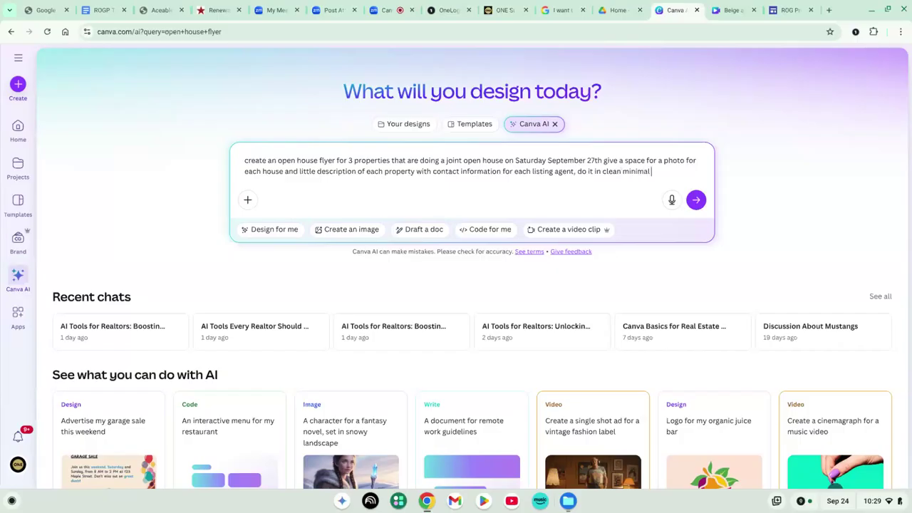
pyautogui.write('neutral caolors')
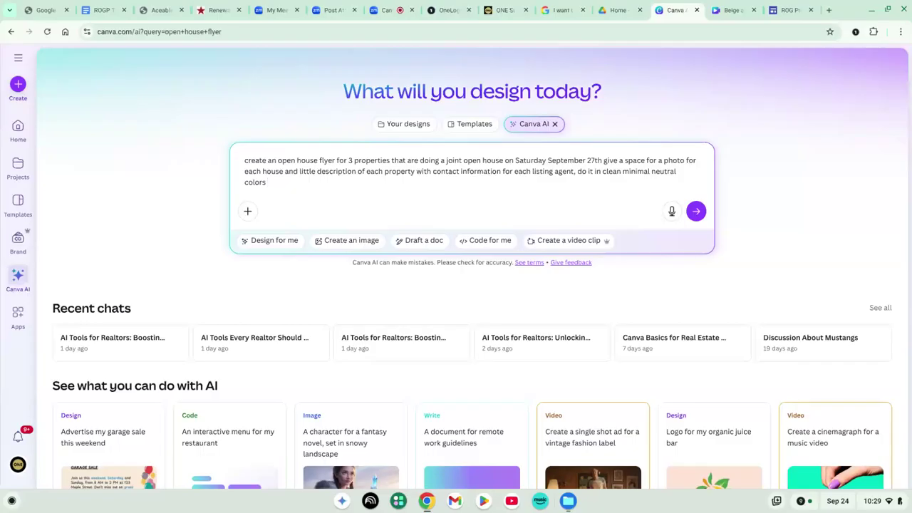
pyautogui.press('Return')
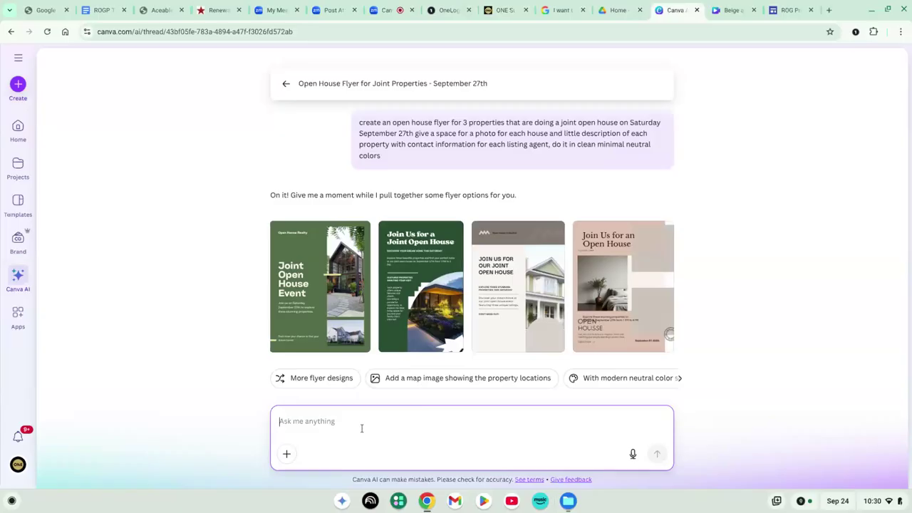
# Ask Canva AI for three property photo sections, each with property details and contact information
pyautogui.write('I need a')
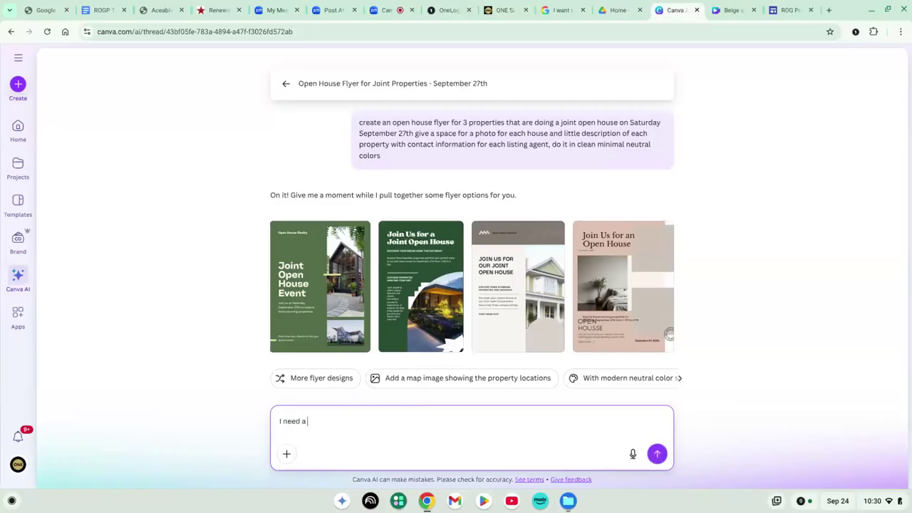
pyautogui.press('BackSpace')
pyautogui.write('3 t')
pyautogui.write('ifferent photo ')
pyautogui.write('s that I can ')
pyautogui.write('put the 3')
pyautogui.write('erent')
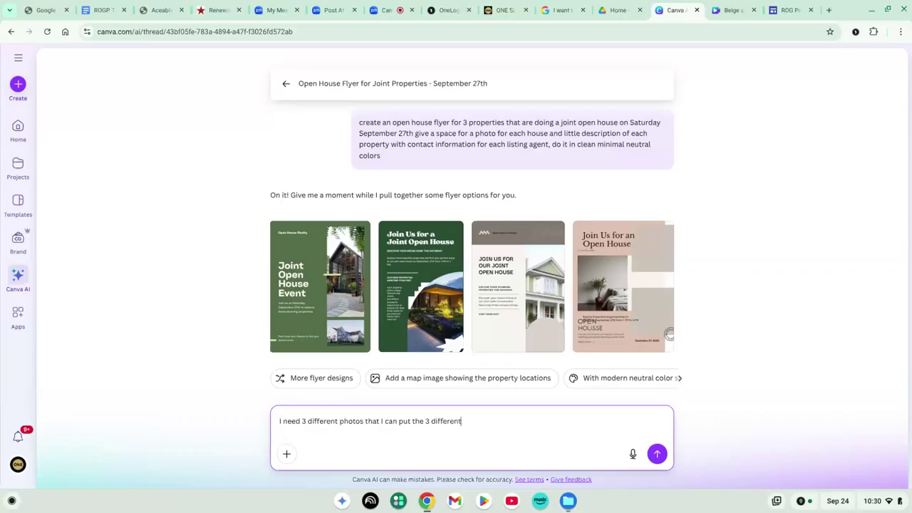
pyautogui.write(' property photo into and 3 se')
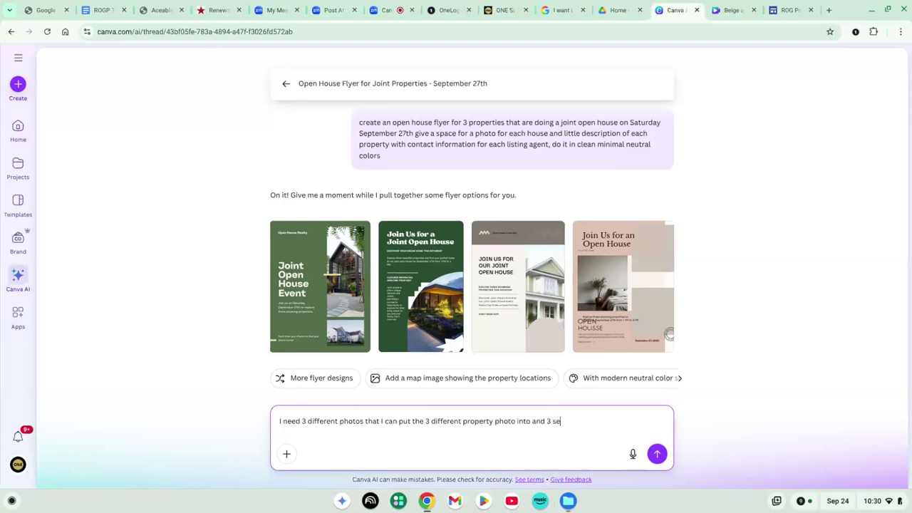
pyautogui.press('BackSpace')
pyautogui.press('BackSpace')
pyautogui.press('BackSpace')
pyautogui.press('BackSpace')
pyautogui.press('BackSpace')
pyautogui.press('BackSpace')
pyautogui.press('BackSpace')
pyautogui.press('BackSpace')
pyautogui.write('with a section for')
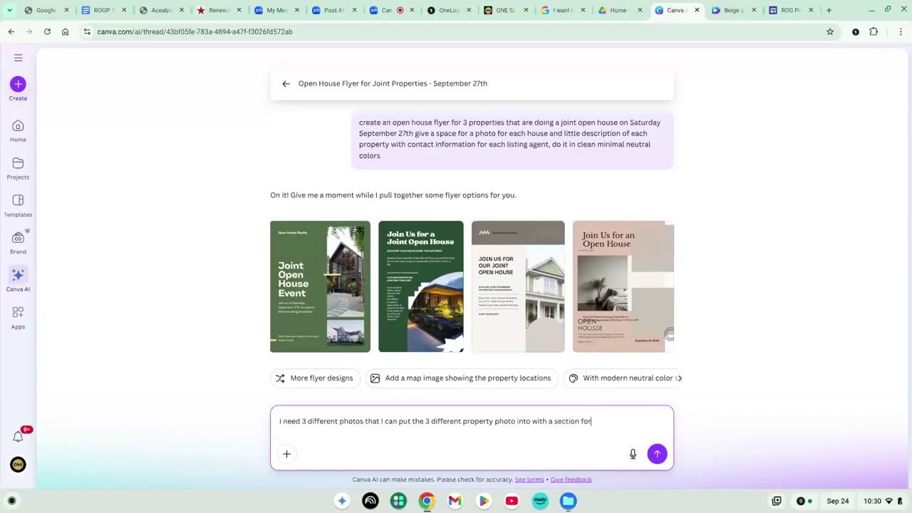
pyautogui.write(' each photo that has pr')
pyautogui.write('operty (')
pyautogui.write('etails and contact ')
pyautogui.write('information for eac')
pyautogui.write('h 3')
pyautogui.press('Return')
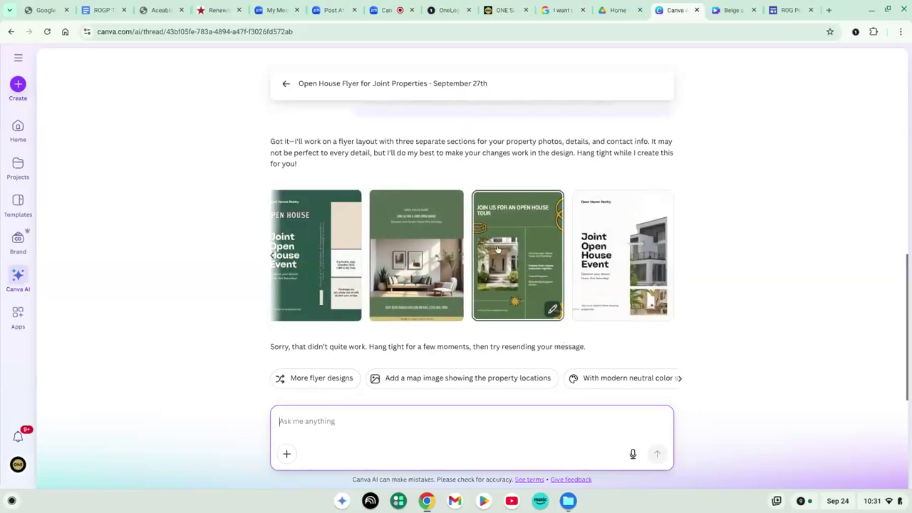
# Open the fourth design, Joint Open House Event, in the editor and delete the tall house photo and its frame
pyautogui.click(620, 266)
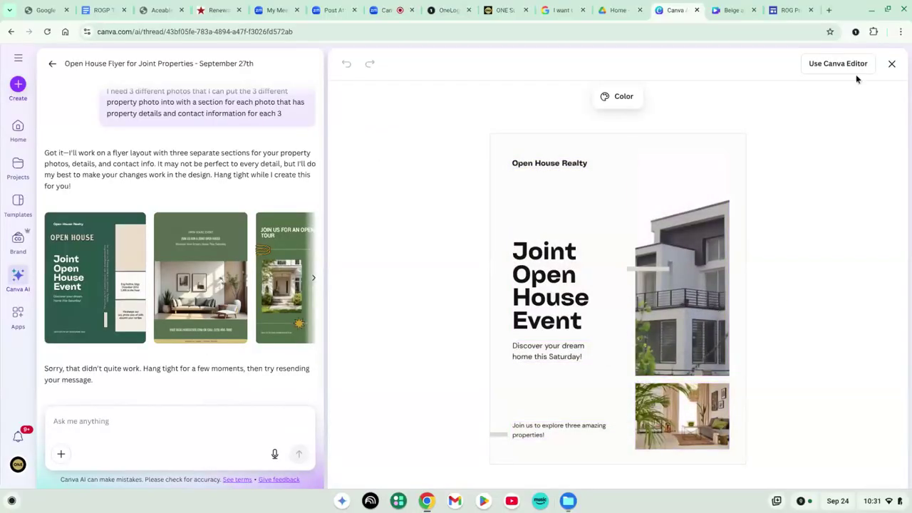
pyautogui.click(835, 64)
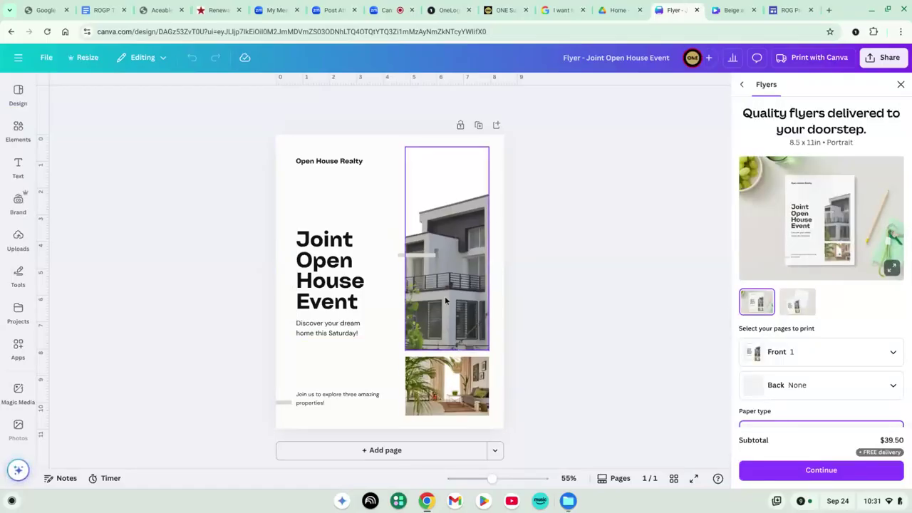
pyautogui.click(433, 383)
pyautogui.click(445, 237)
pyautogui.press('Delete')
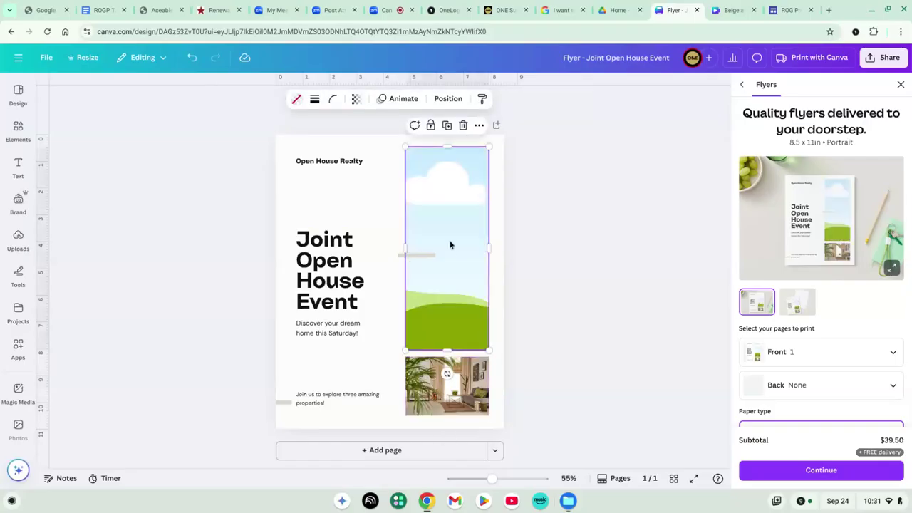
pyautogui.press('Delete')
# Make three copies of the interior photo and stack them down the right side
pyautogui.click(447, 398)
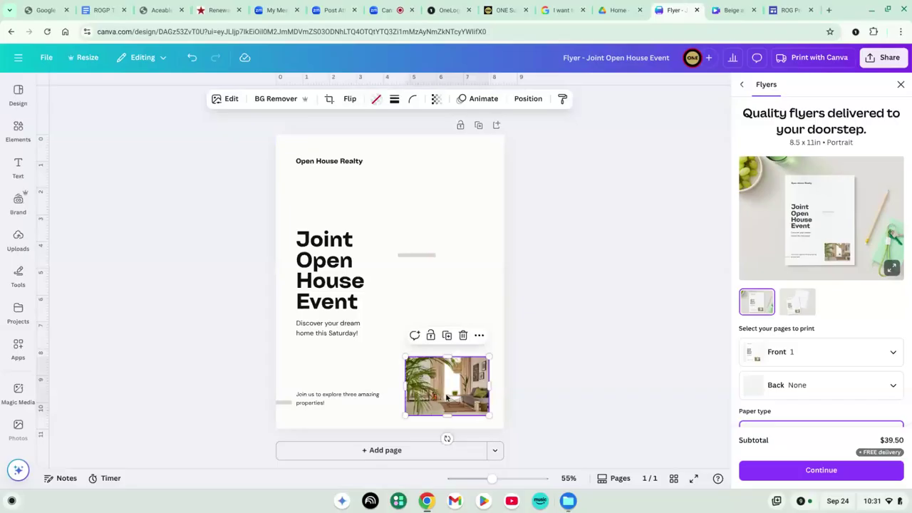
pyautogui.hotkey('ctrl', 'd')
pyautogui.moveTo(447, 397); pyautogui.dragTo(446, 315)
pyautogui.hotkey('ctrl', 'v')
pyautogui.moveTo(440, 394); pyautogui.dragTo(432, 202)
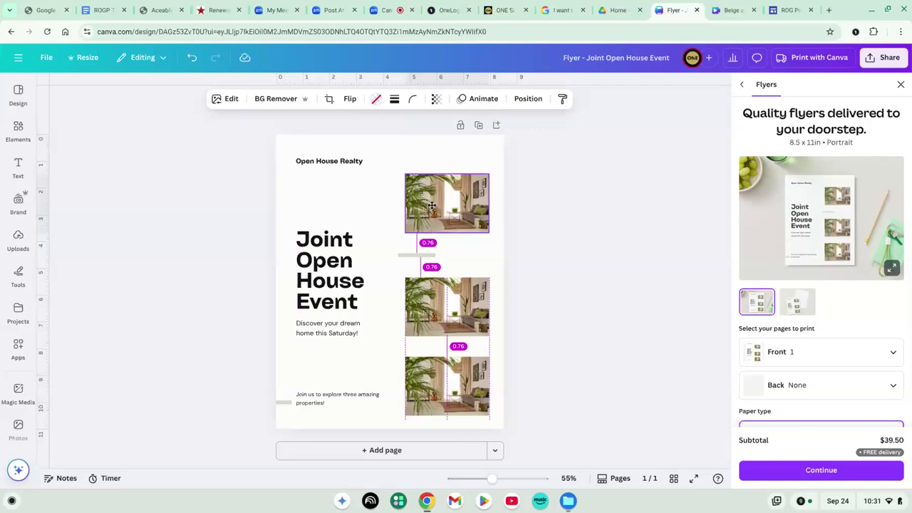
pyautogui.click(430, 292)
pyautogui.moveTo(430, 292); pyautogui.dragTo(430, 286)
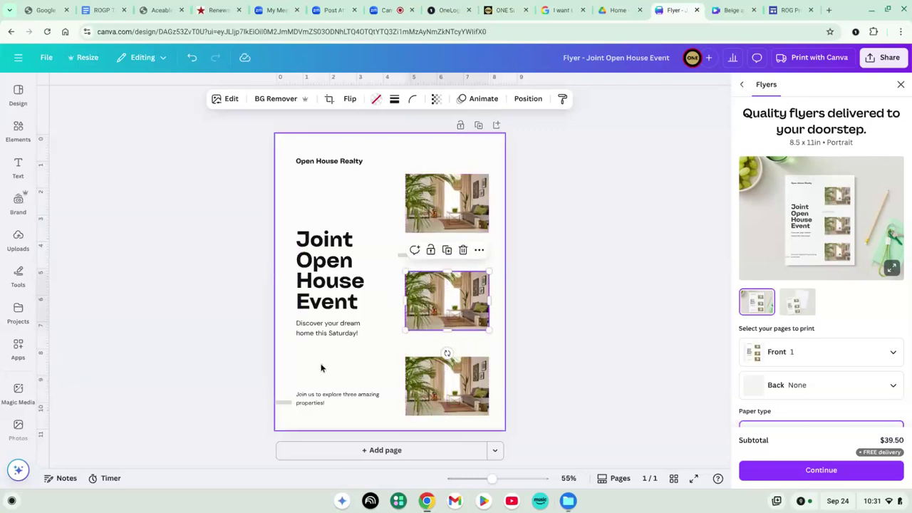
# Place a copy of the 'Join us to explore three amazing properties!' text near the top
pyautogui.click(316, 401)
pyautogui.moveTo(360, 401); pyautogui.dragTo(352, 210)
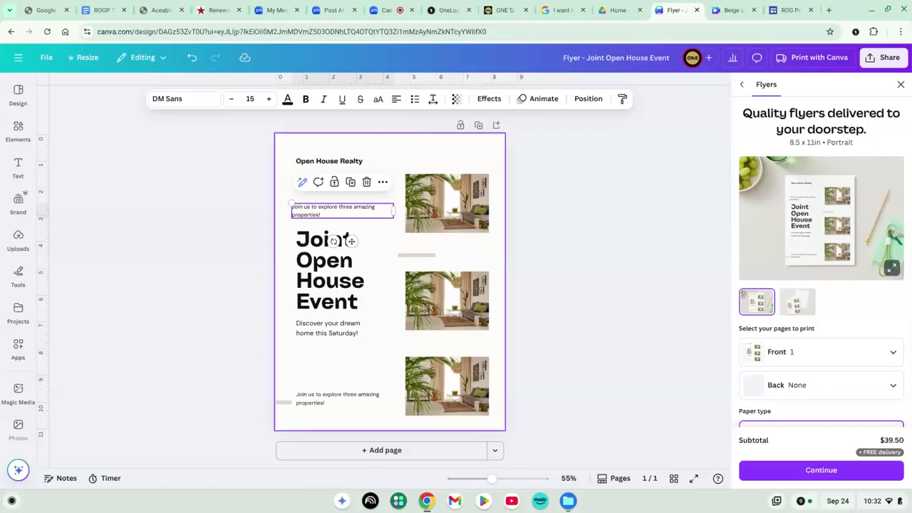
pyautogui.click(829, 10)
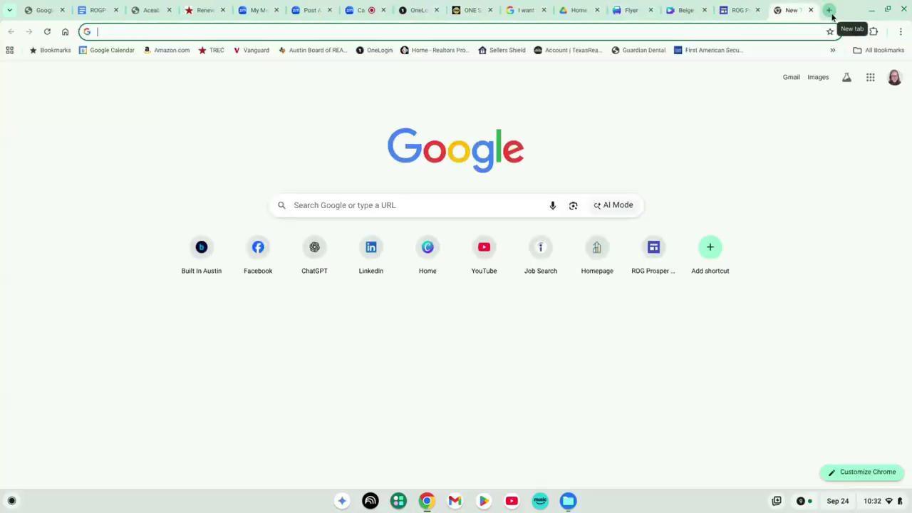
# Find claude.ai through a web search and sign in to Claude with a Google account
pyautogui.write('per')
pyautogui.press('Return')
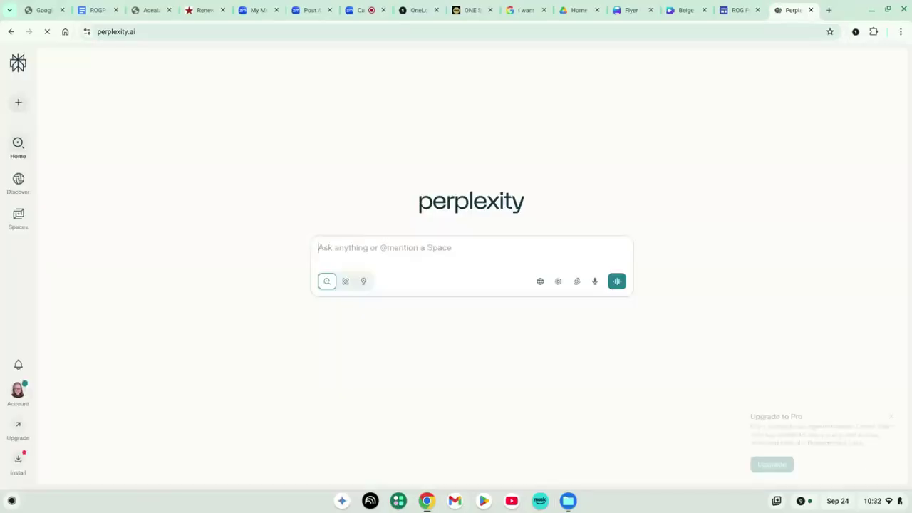
pyautogui.click(812, 32)
pyautogui.write('claude')
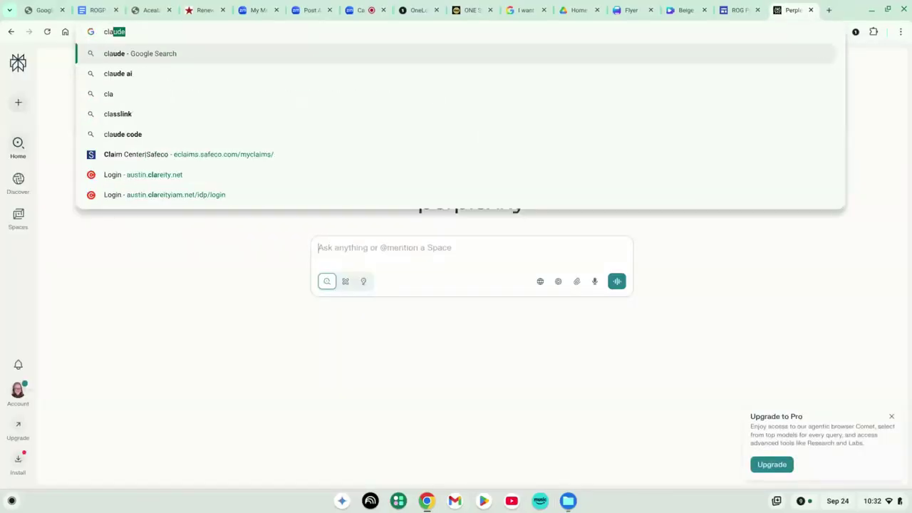
pyautogui.press('Return')
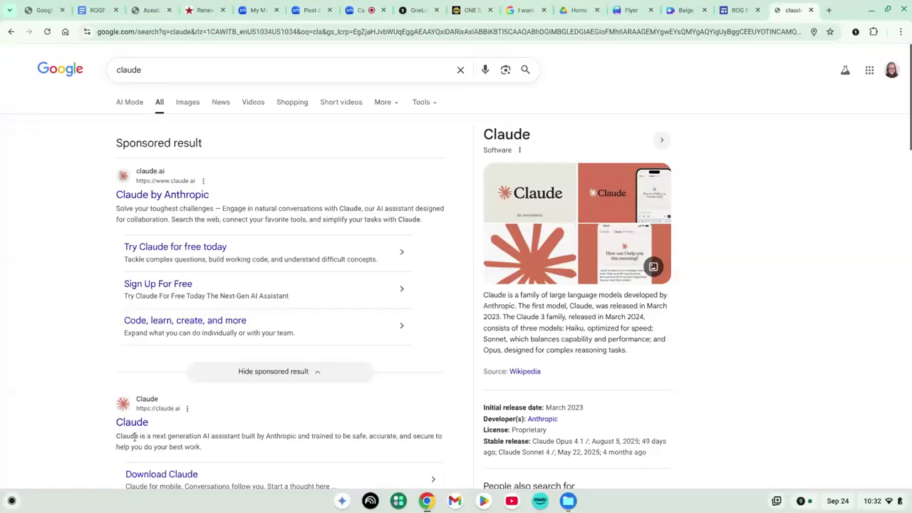
pyautogui.click(130, 425)
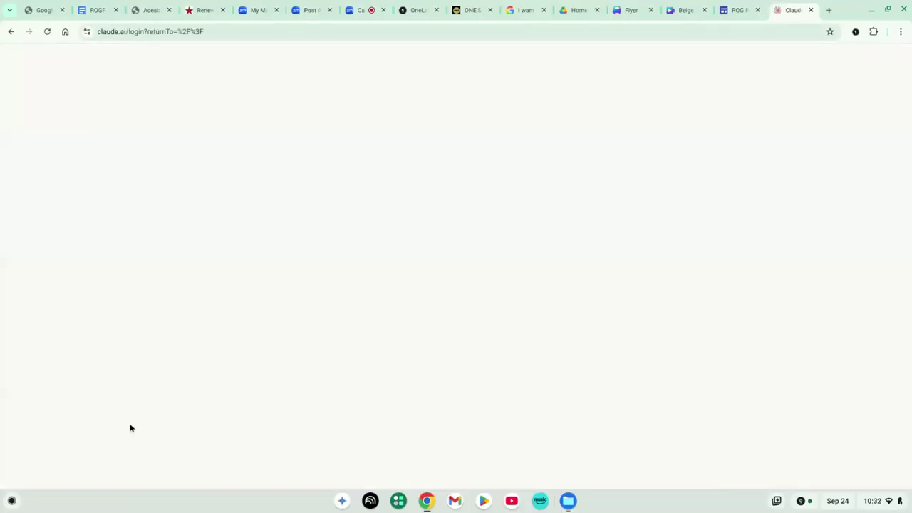
pyautogui.click(298, 287)
pyautogui.click(767, 88)
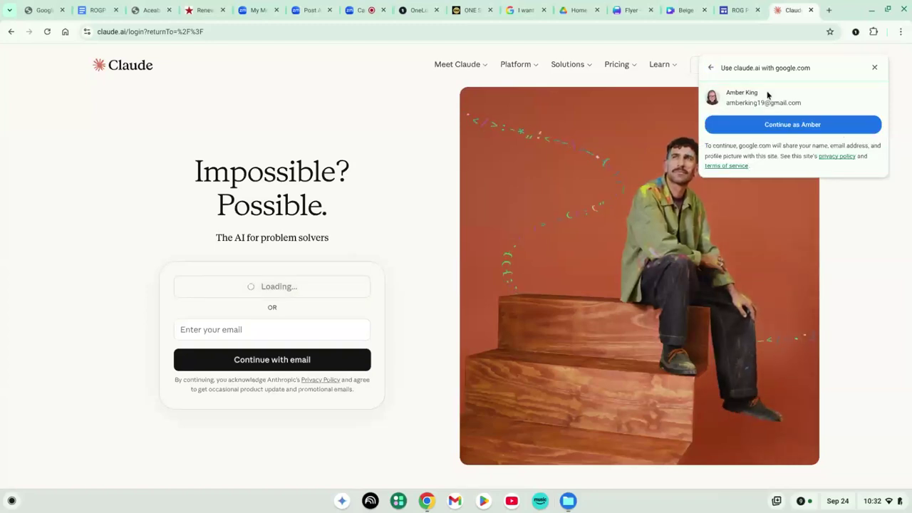
pyautogui.click(791, 128)
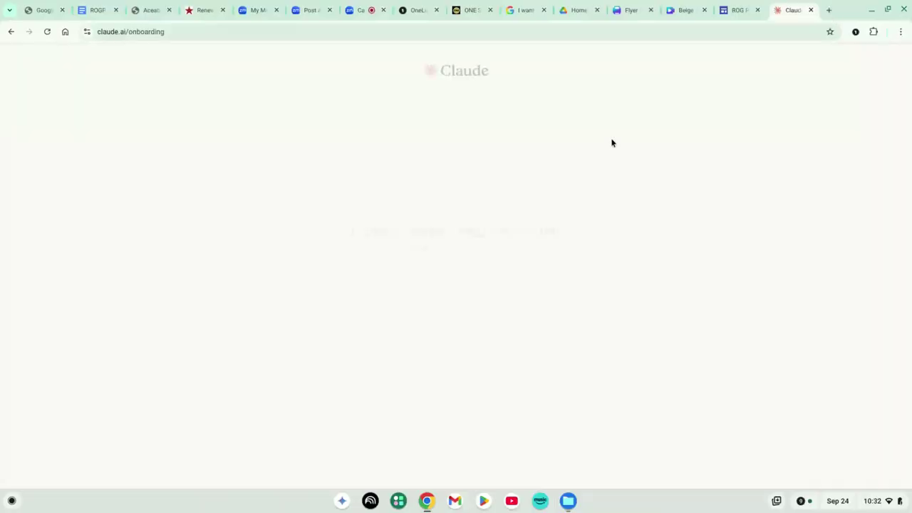
# Open chatgpt.com in a new tab
pyautogui.click(828, 12)
pyautogui.write('chatgpt.com')
pyautogui.press('Return')
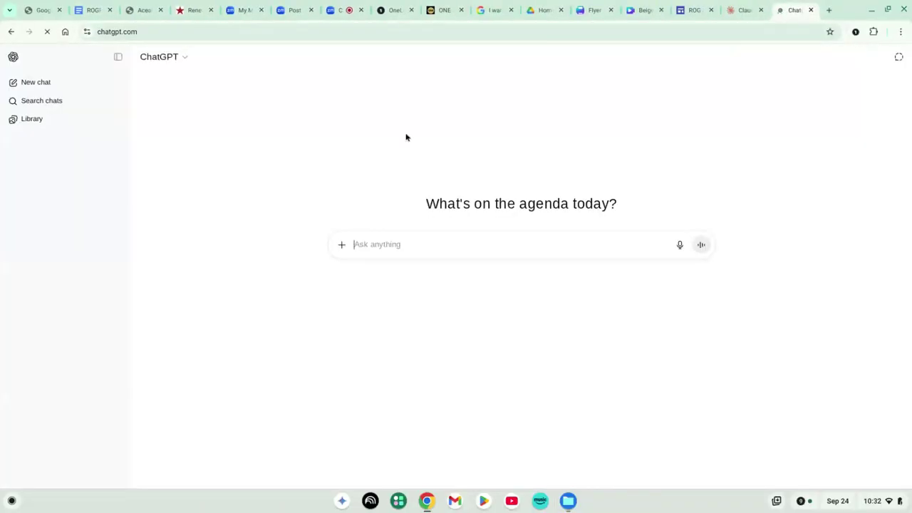
# Ask ChatGPT for a Canva prompt for a 3-property joint open house flyer with photos, descriptions and agent contacts
pyautogui.click(119, 57)
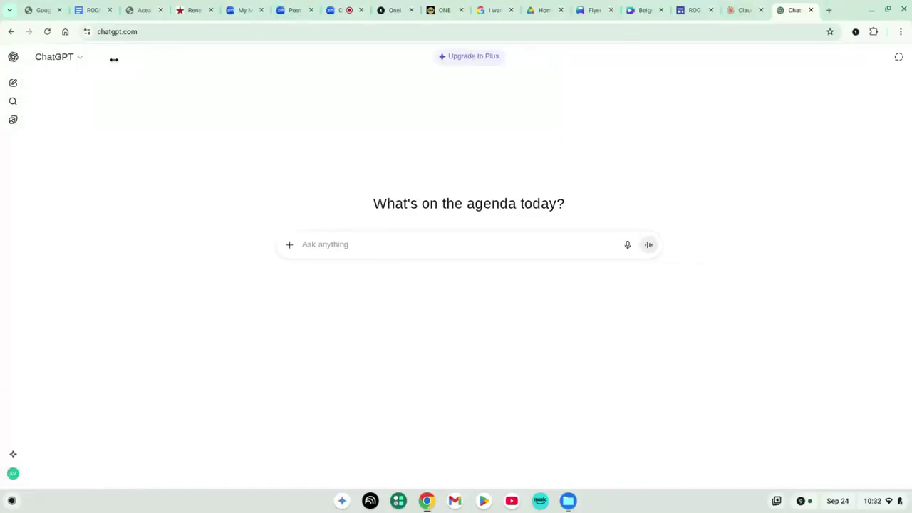
pyautogui.click(351, 238)
pyautogui.write('help me create')
pyautogui.write(' a canv')
pyautogui.write('a promo')
pyautogui.write('t fo')
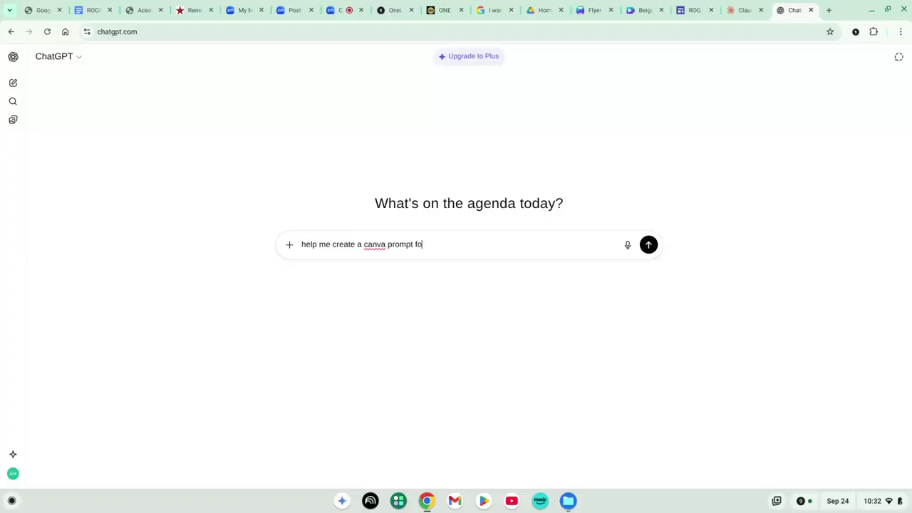
pyautogui.write('r a joint open house for 3 propert')
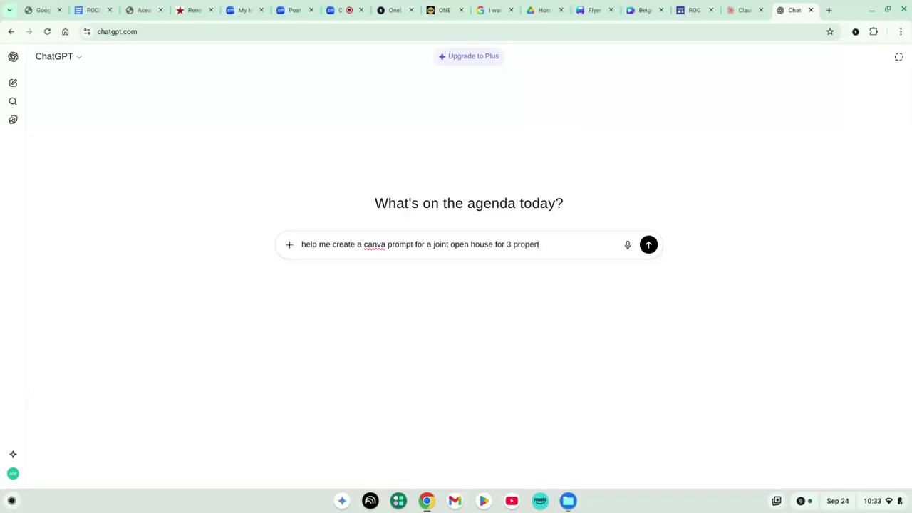
pyautogui.write('ies, I need a photo for each house')
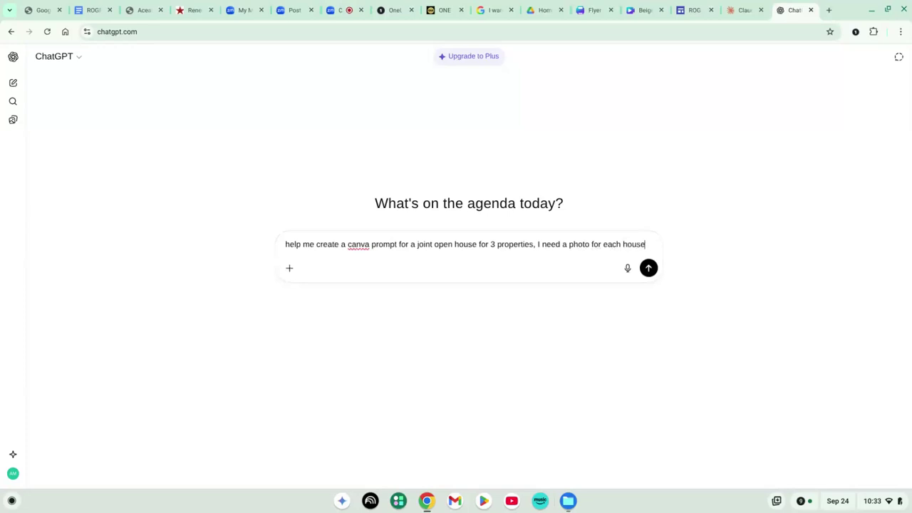
pyautogui.write(' with a spac')
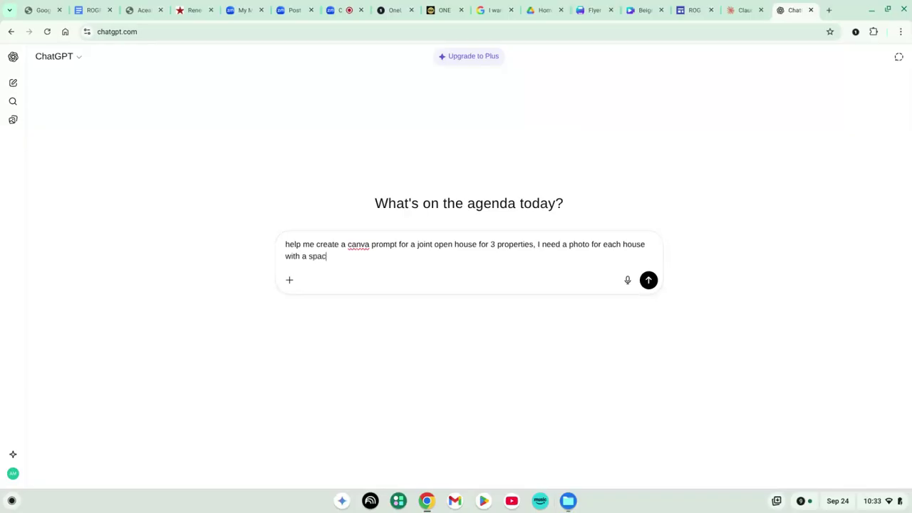
pyautogui.write('e for description of each and contact ')
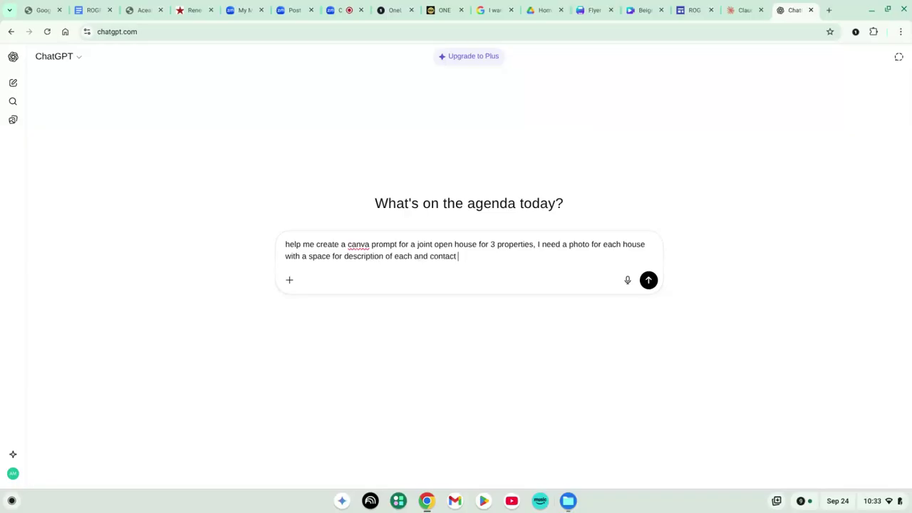
pyautogui.write('information for each of the 3 listing agen')
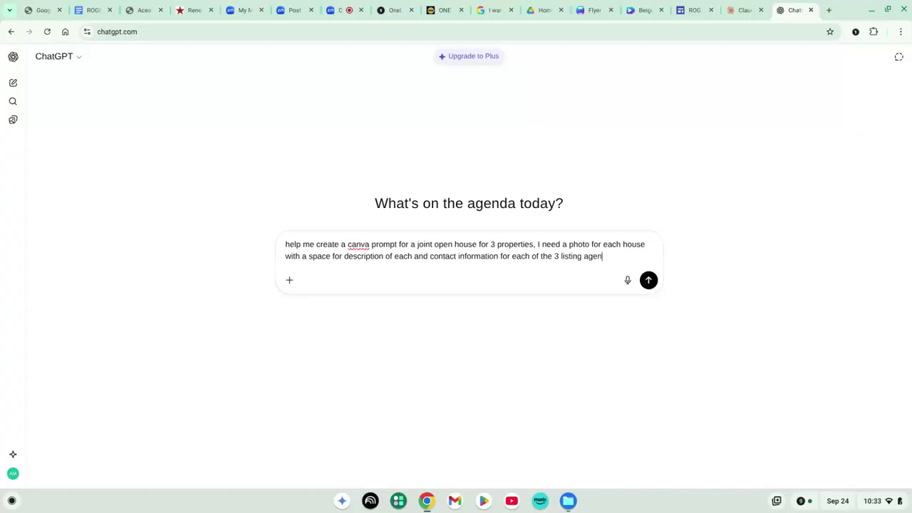
pyautogui.write('ts for this saturday se')
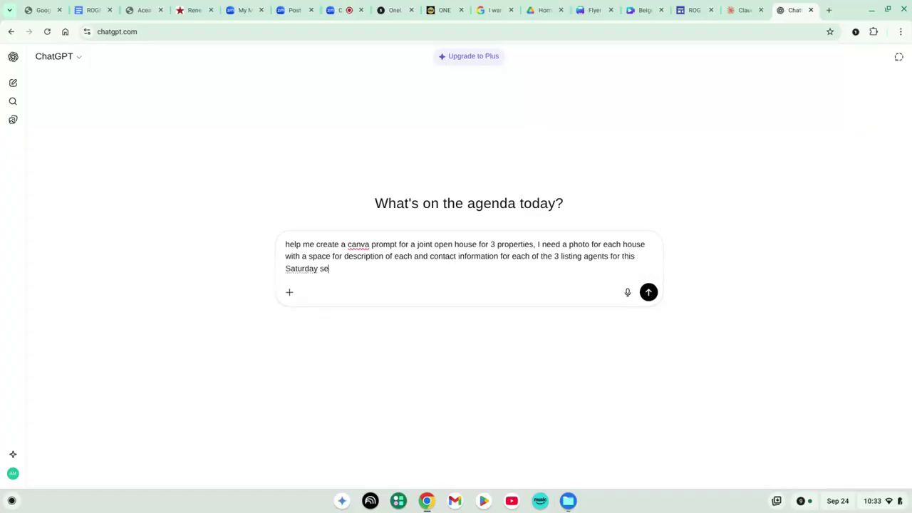
pyautogui.write('mpter 27th')
# Send the request, select ChatGPT's returned Canva prompt, and go back to the Canva flyer
pyautogui.press('Return')
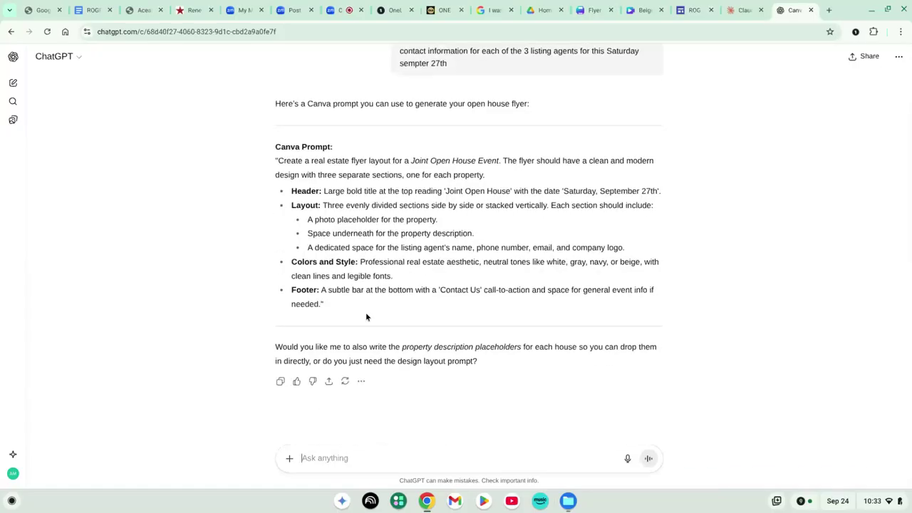
pyautogui.moveTo(337, 304); pyautogui.dragTo(275, 162)
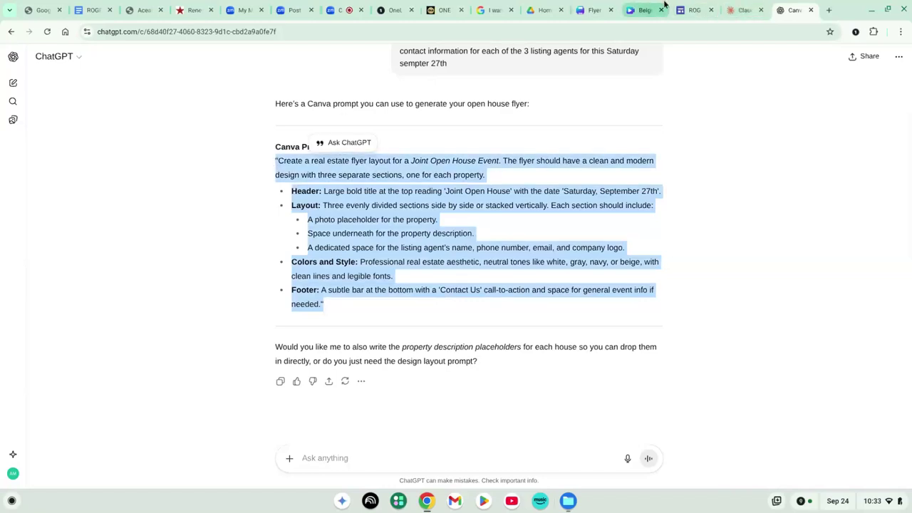
pyautogui.click(595, 10)
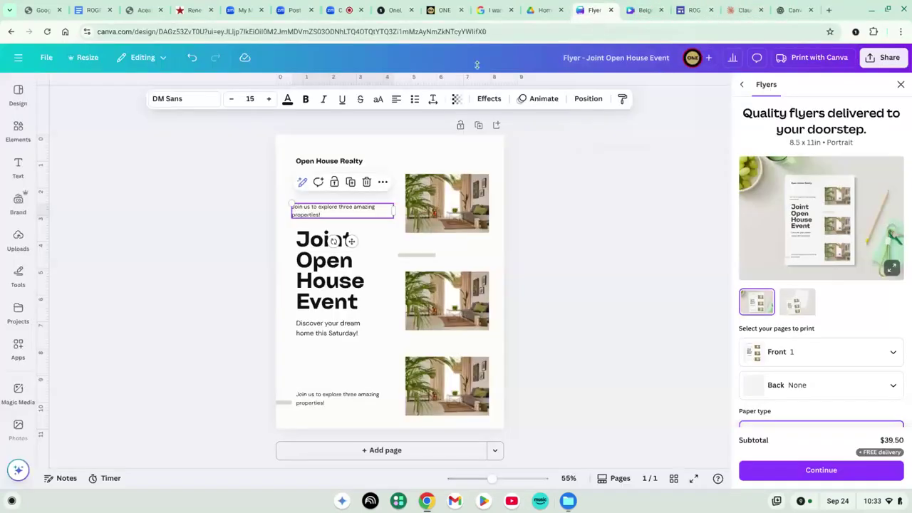
# Load the Canva home page at canva.com
pyautogui.click(451, 31)
pyautogui.write('canva.com')
pyautogui.press('Return')
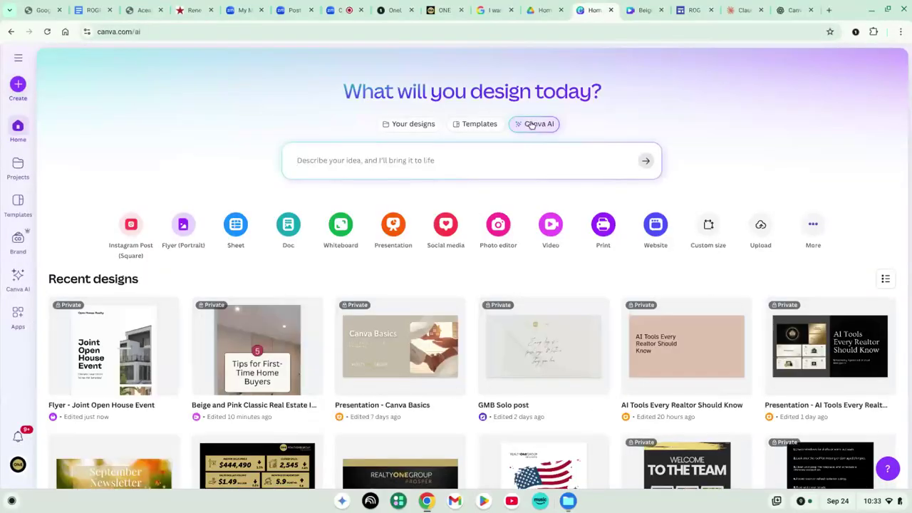
# Generate flyer layouts in Canva AI from the pasted ChatGPT prompt and open the fourth one in the editor
pyautogui.click(531, 124)
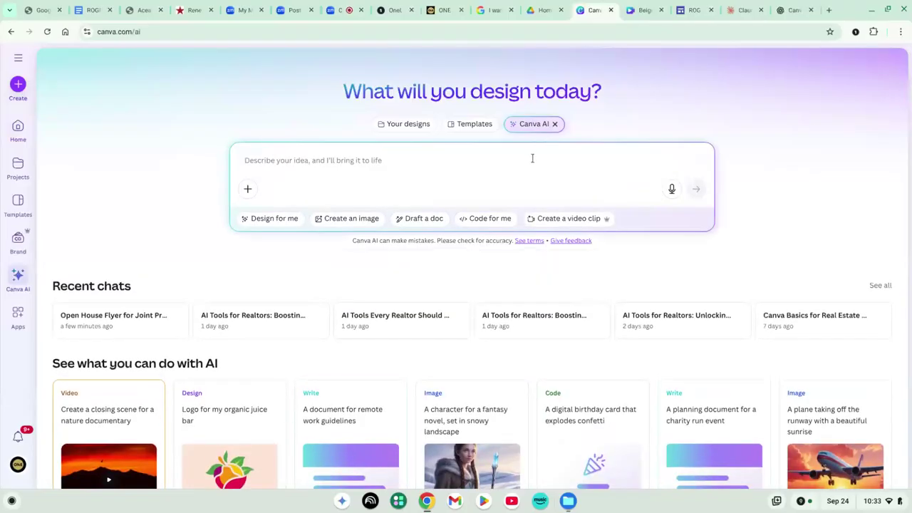
pyautogui.hotkey('ctrl', 'v')
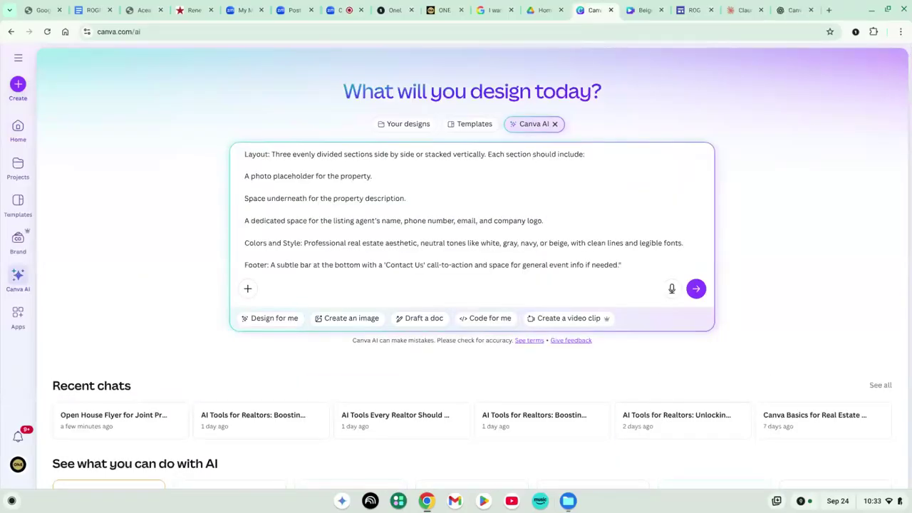
pyautogui.press('Return')
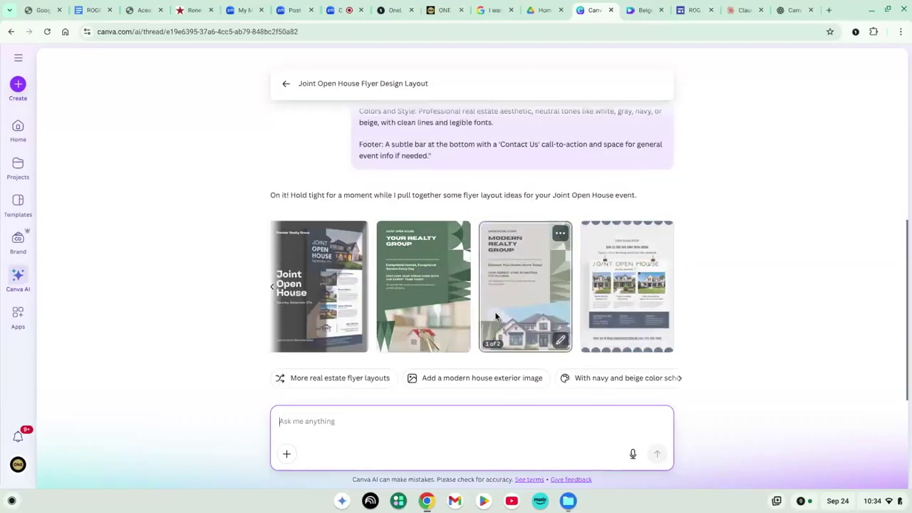
pyautogui.click(647, 288)
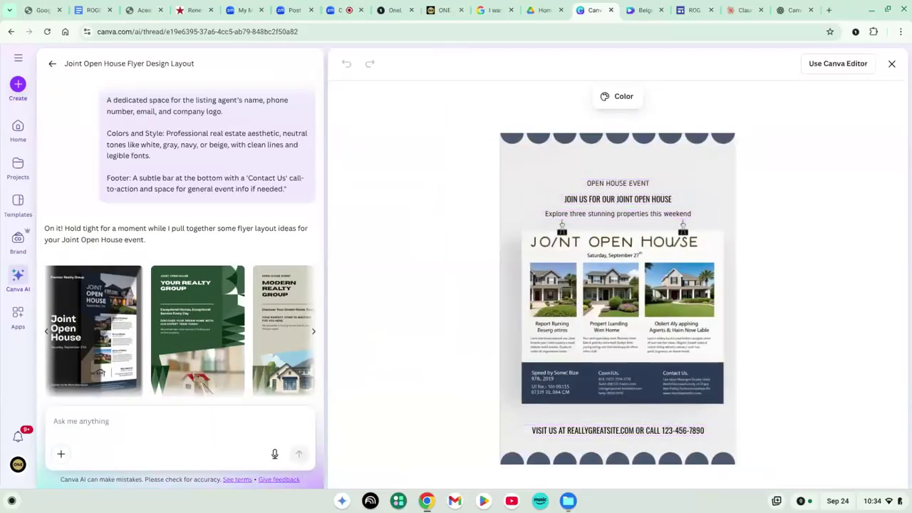
pyautogui.click(839, 64)
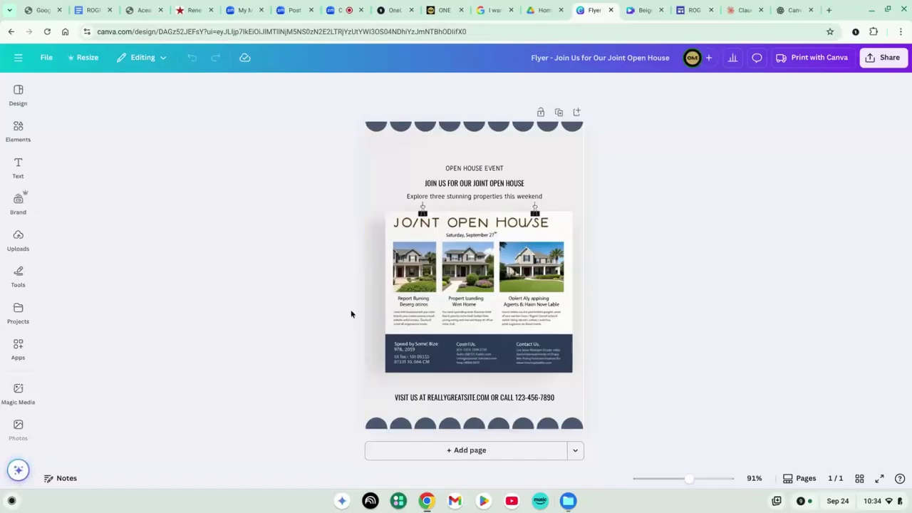
# Select the flyer image, check the Zoom meeting, then return and close the Joint Open House flyer
pyautogui.click(429, 263)
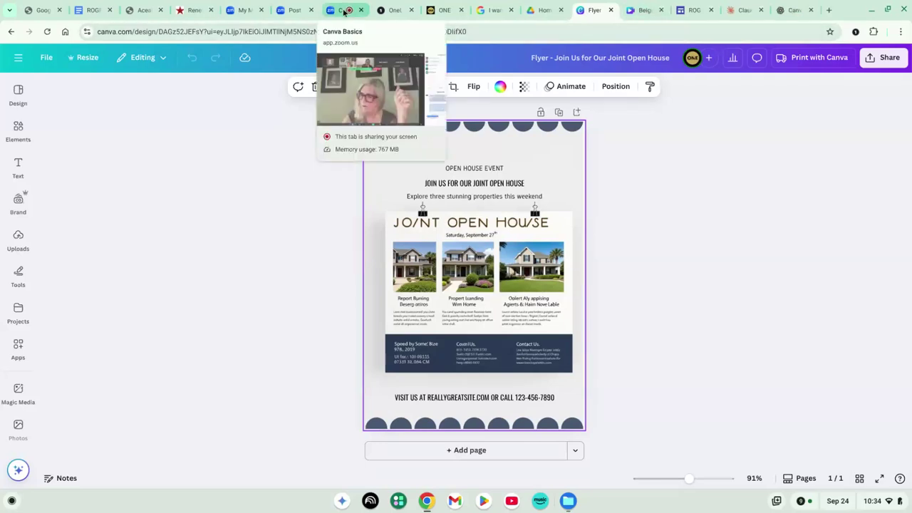
pyautogui.click(344, 12)
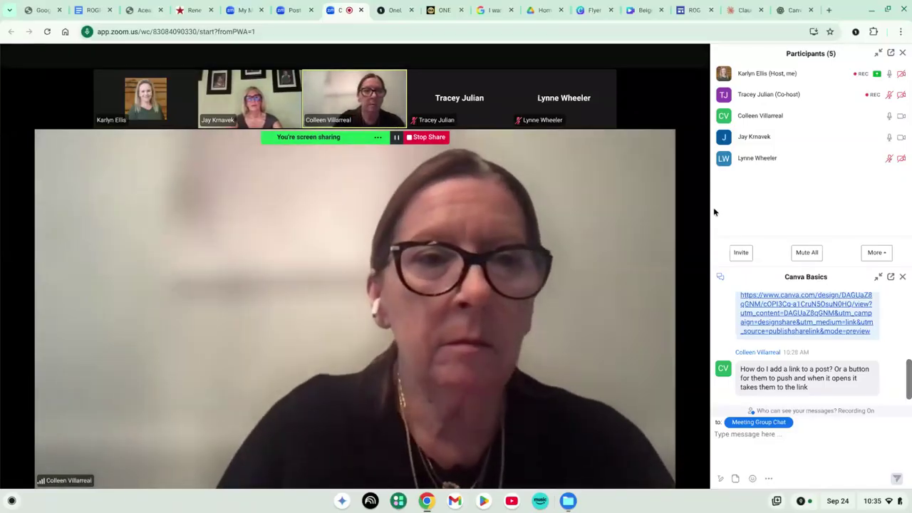
pyautogui.click(591, 11)
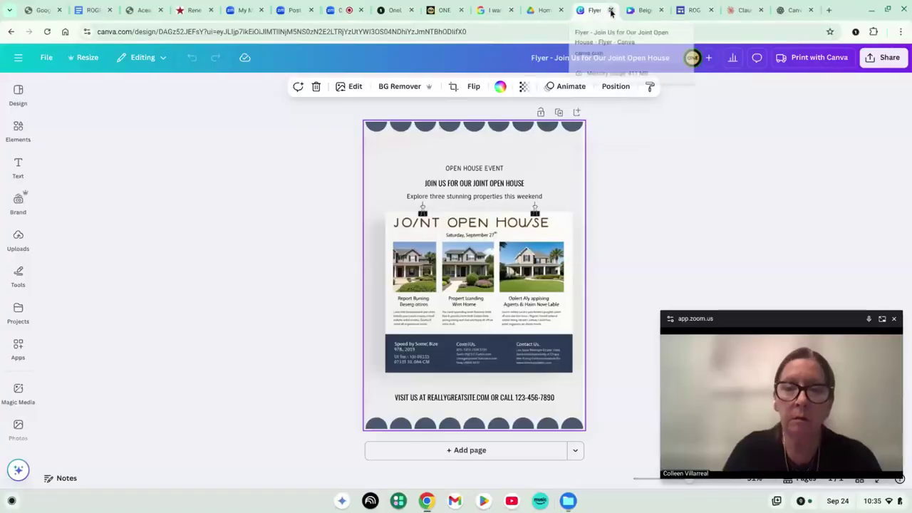
pyautogui.click(611, 10)
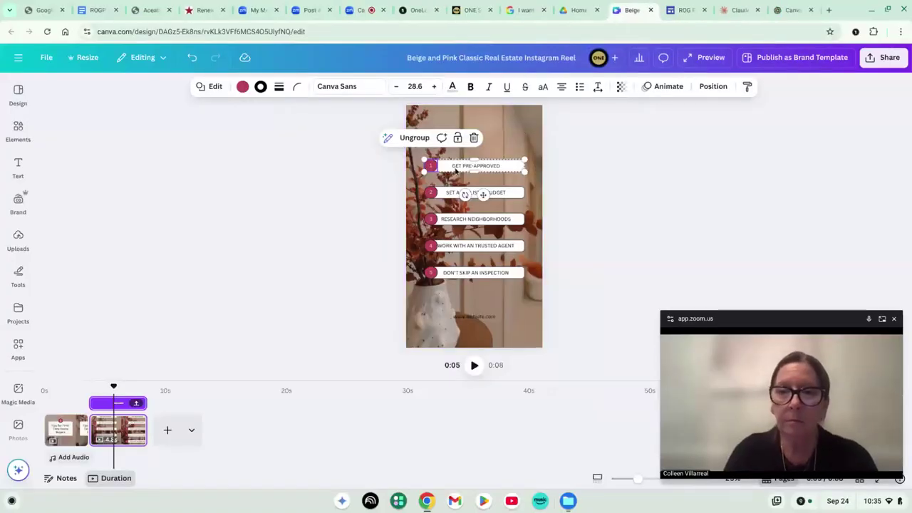
# Overwrite GET PRE-APPROVED with CLICK HERE, reword it to CHECK OUT THIS PROPERTY, then select the background video
pyautogui.doubleClick(465, 168)
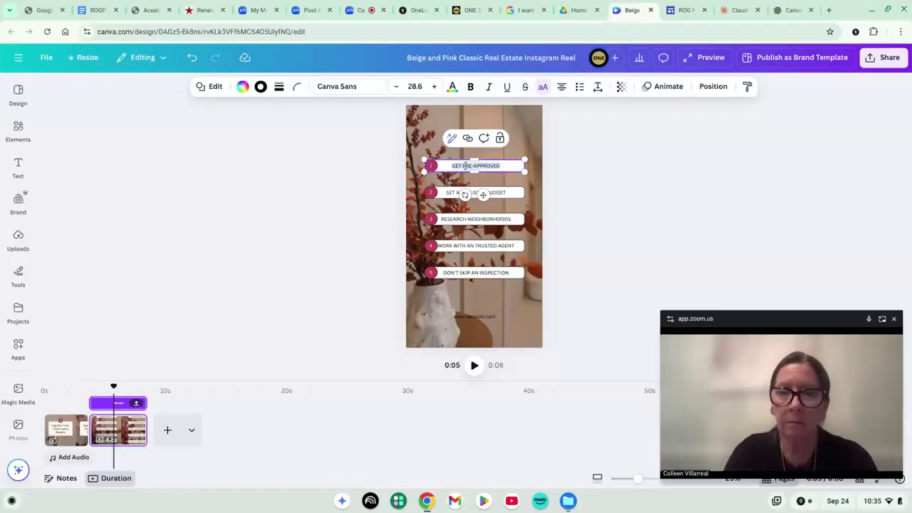
pyautogui.write('CLICK HERE')
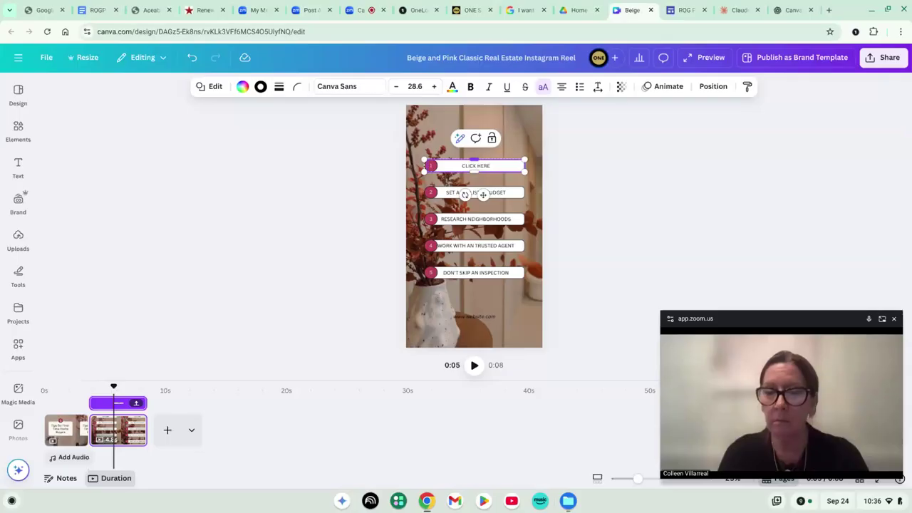
pyautogui.press('Escape')
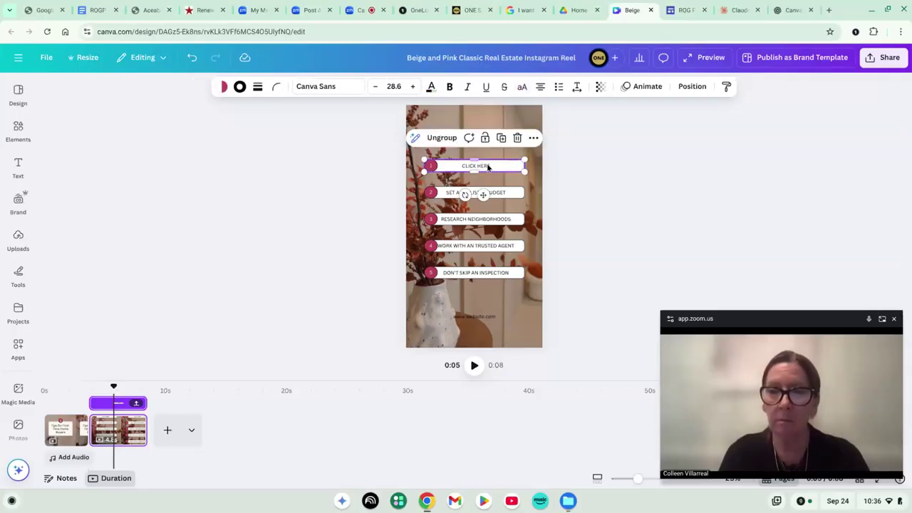
pyautogui.click(488, 166)
pyautogui.write('CHECK OUT THIS PROPERTY')
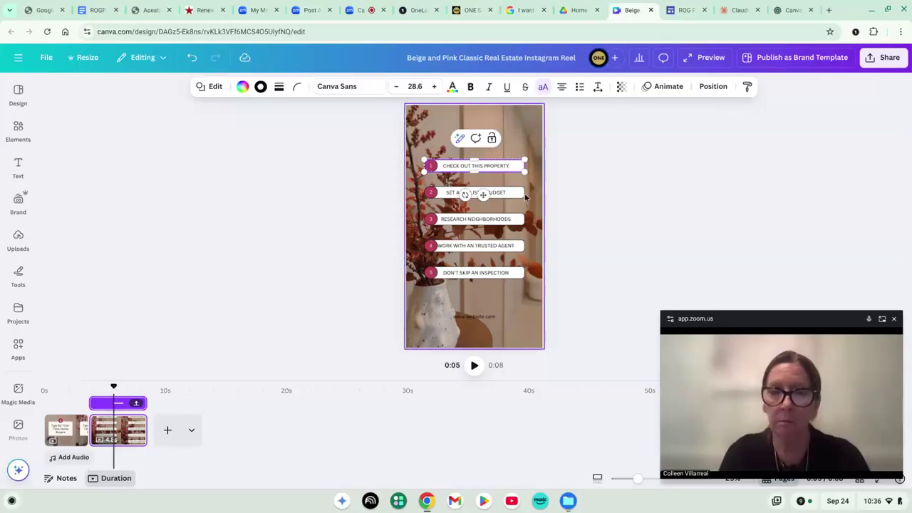
pyautogui.click(423, 142)
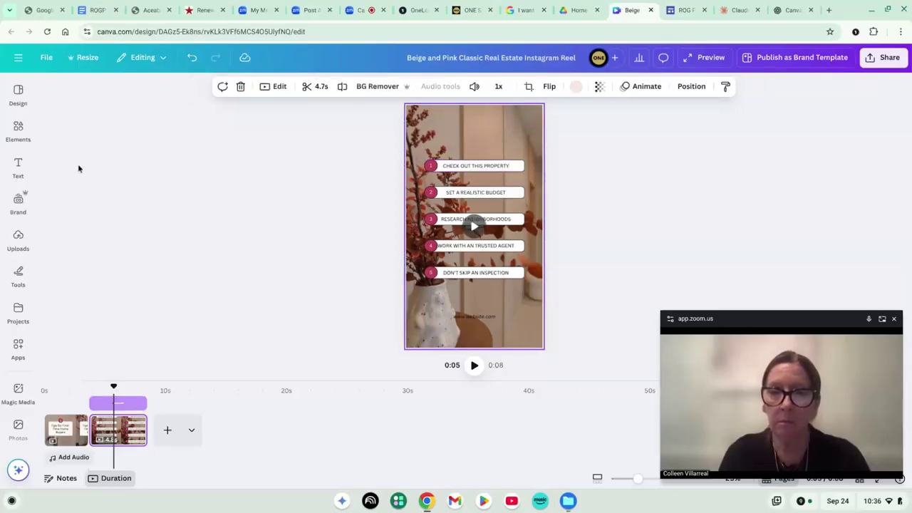
# Put the uploaded house photo behind the reel, select the lower list items, and move the label onto the lawn
pyautogui.click(17, 235)
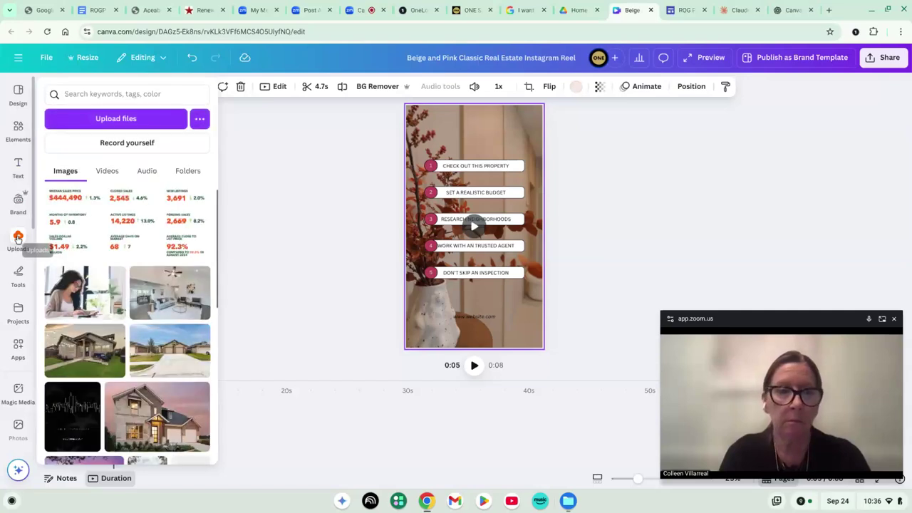
pyautogui.moveTo(79, 334); pyautogui.dragTo(302, 232)
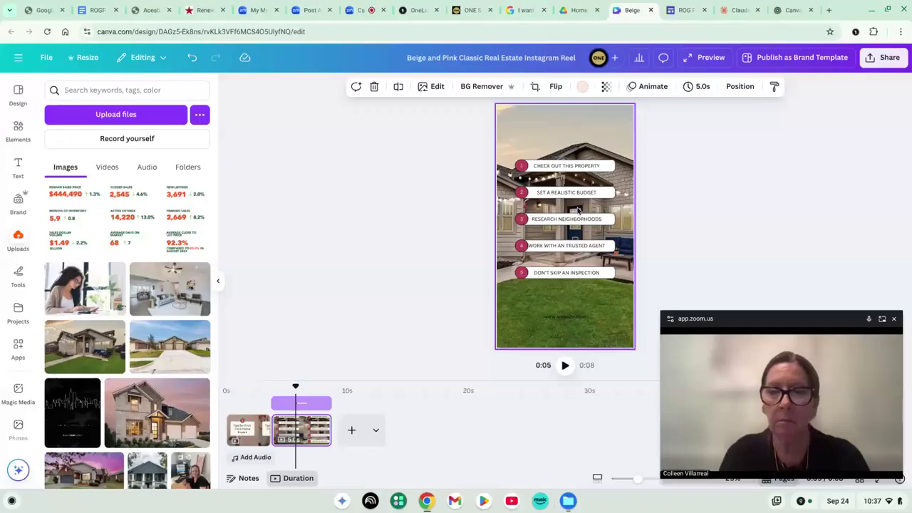
pyautogui.click(649, 292)
pyautogui.moveTo(643, 289); pyautogui.dragTo(512, 188)
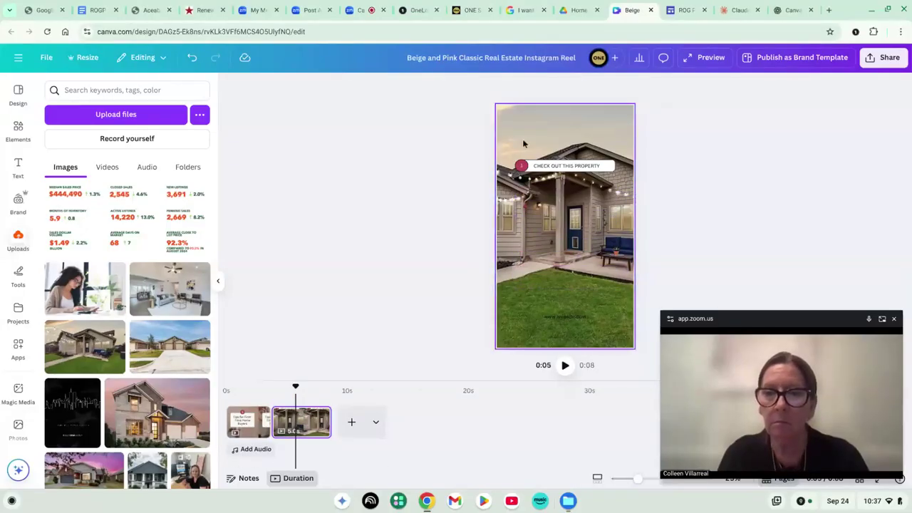
pyautogui.moveTo(547, 166); pyautogui.dragTo(542, 293)
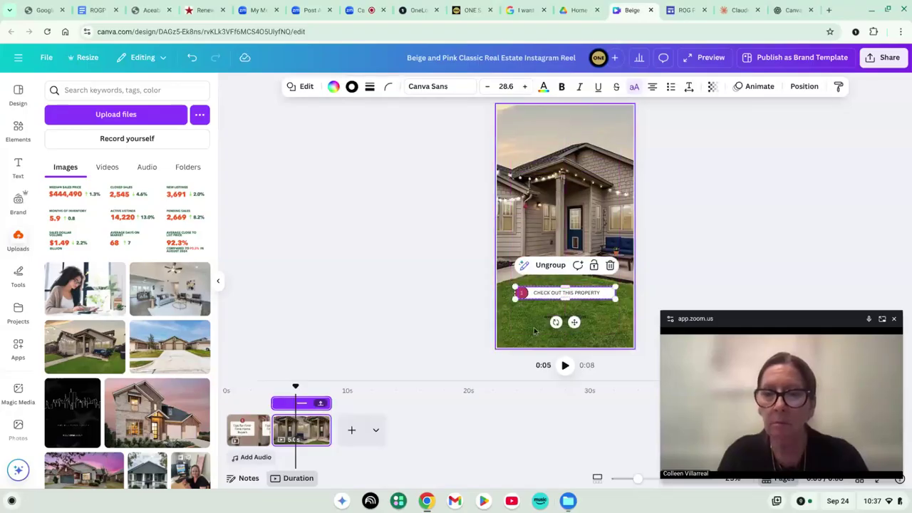
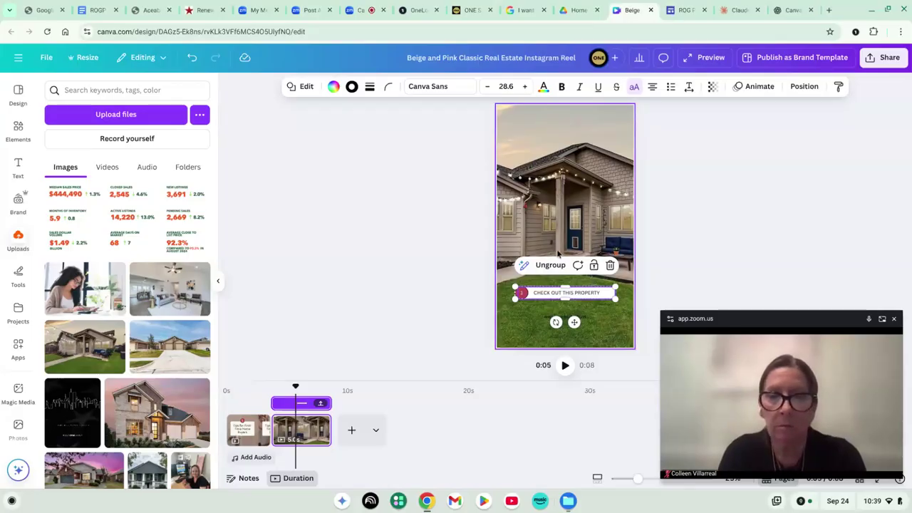
# Replace the button text CHECK OUT THIS PROPERTY with YES SPRINKLES
pyautogui.click(549, 292)
pyautogui.press('BackSpace')
pyautogui.write('YES SPRING')
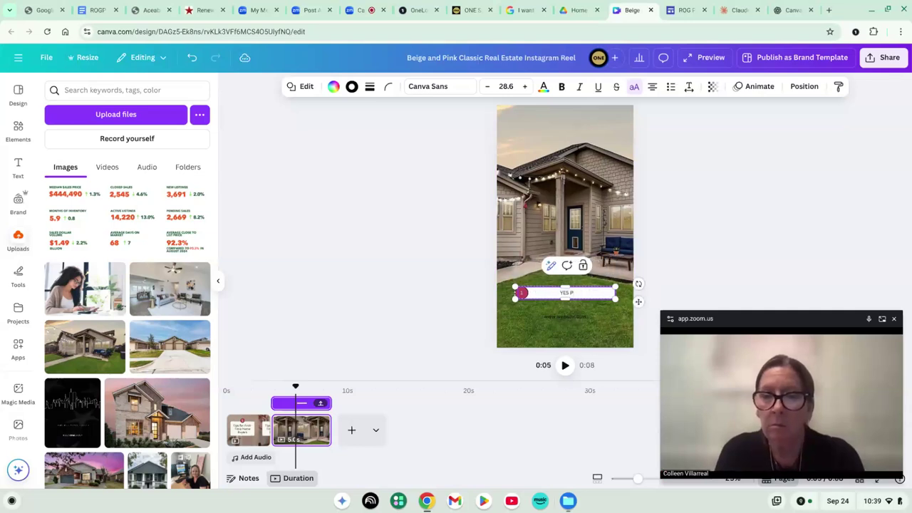
pyautogui.press('BackSpace')
pyautogui.write('KLES')
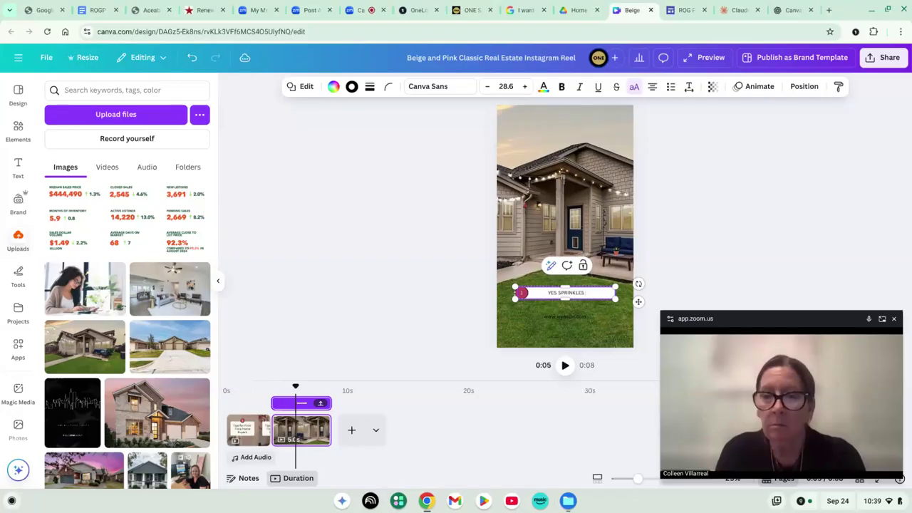
pyautogui.click(448, 312)
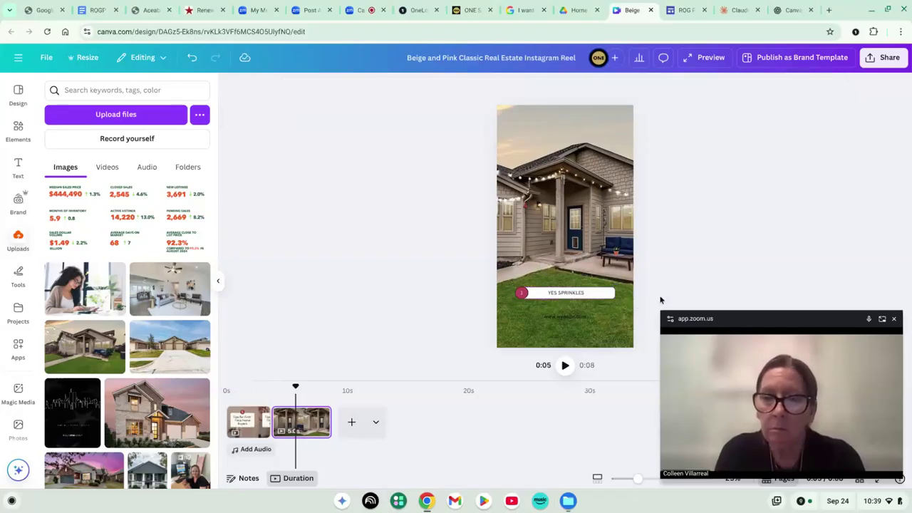
# Duplicate the YES SPRINKLES button below it and retype the copy as NONE FOR ME
pyautogui.click(491, 288)
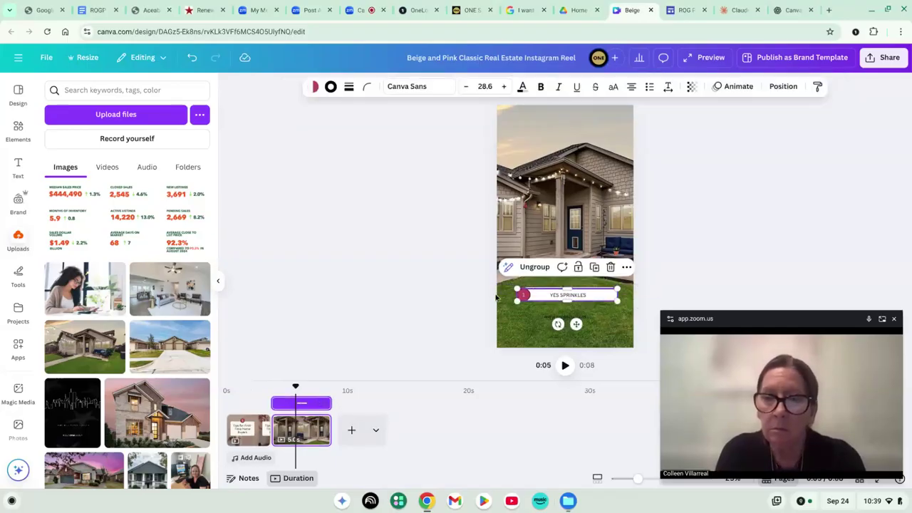
pyautogui.moveTo(579, 325); pyautogui.dragTo(578, 342)
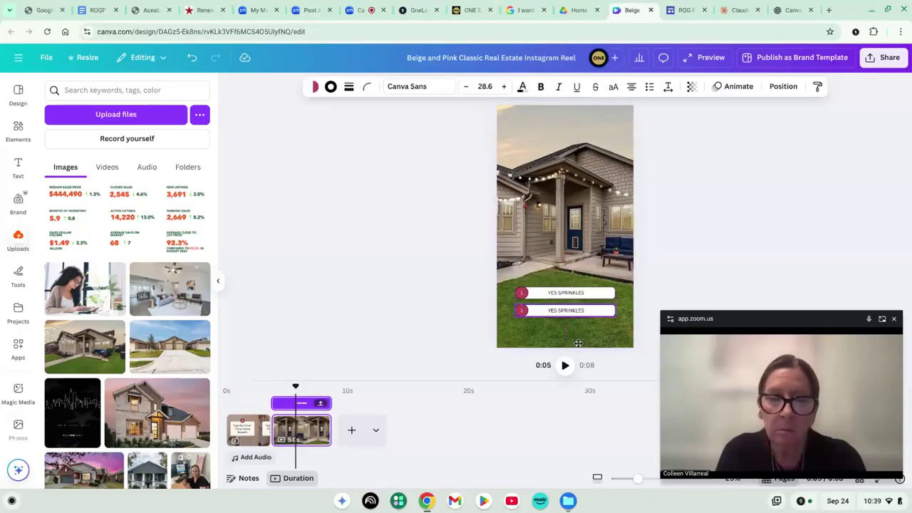
pyautogui.click(560, 311)
pyautogui.doubleClick(560, 311)
pyautogui.write('NONE FOR M')
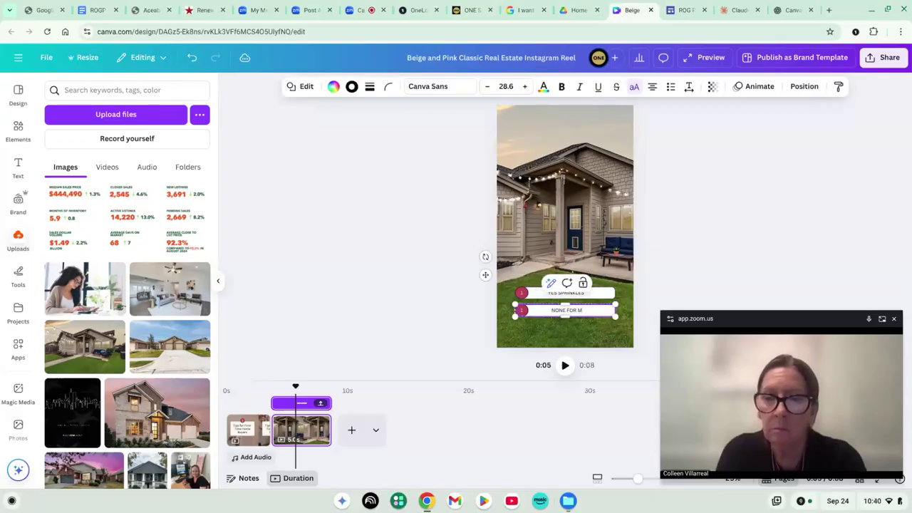
pyautogui.write('E')
pyautogui.click(482, 305)
# Delete the red numbered circles from both answer buttons, then select the house photo
pyautogui.doubleClick(520, 296)
pyautogui.press('BackSpace')
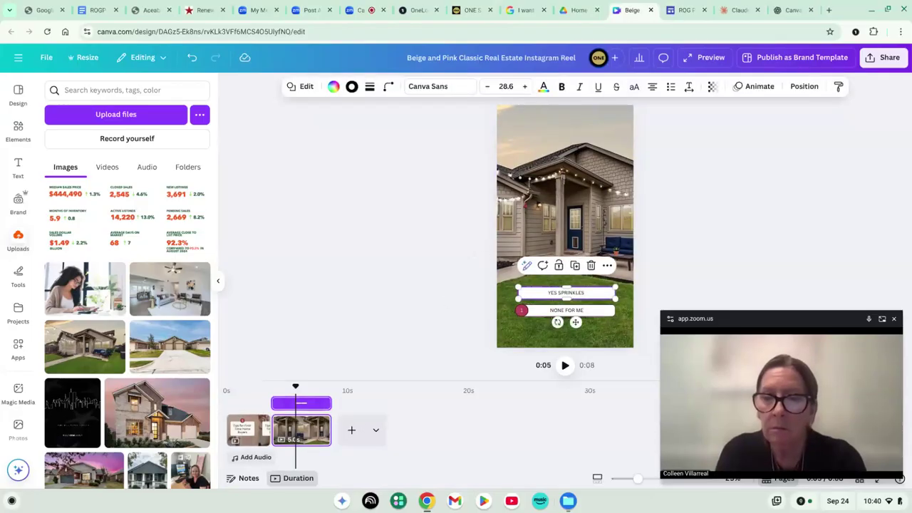
pyautogui.doubleClick(523, 312)
pyautogui.press('BackSpace')
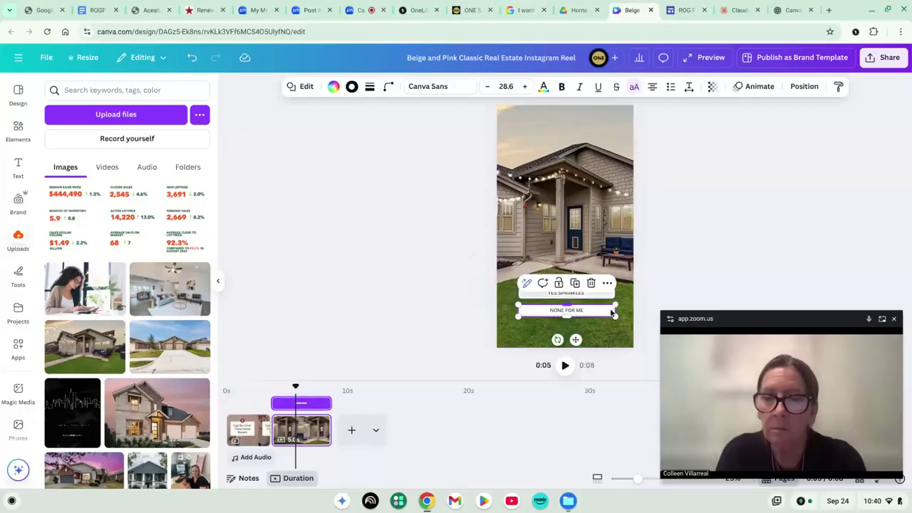
pyautogui.click(451, 296)
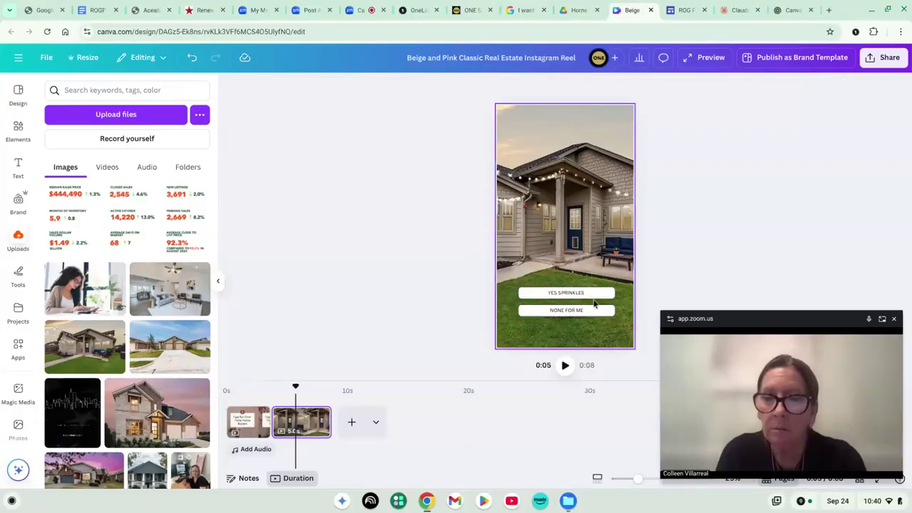
pyautogui.click(545, 275)
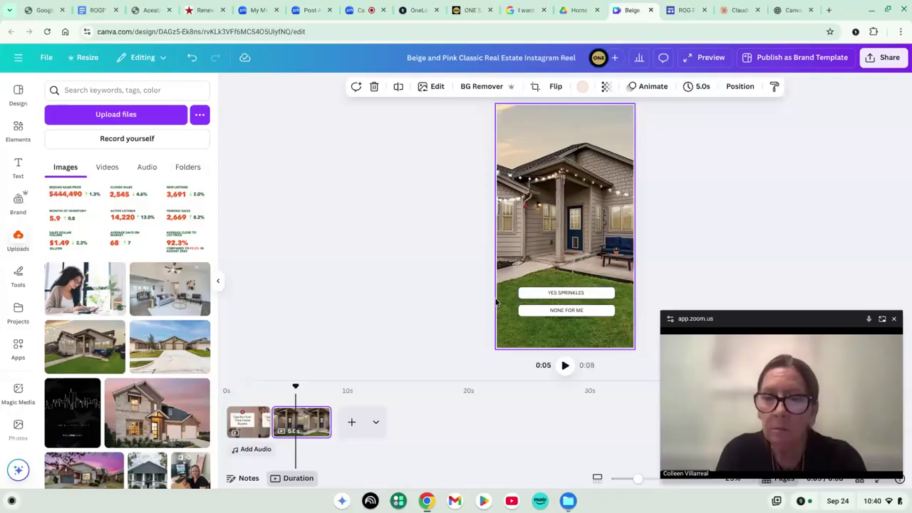
pyautogui.click(540, 314)
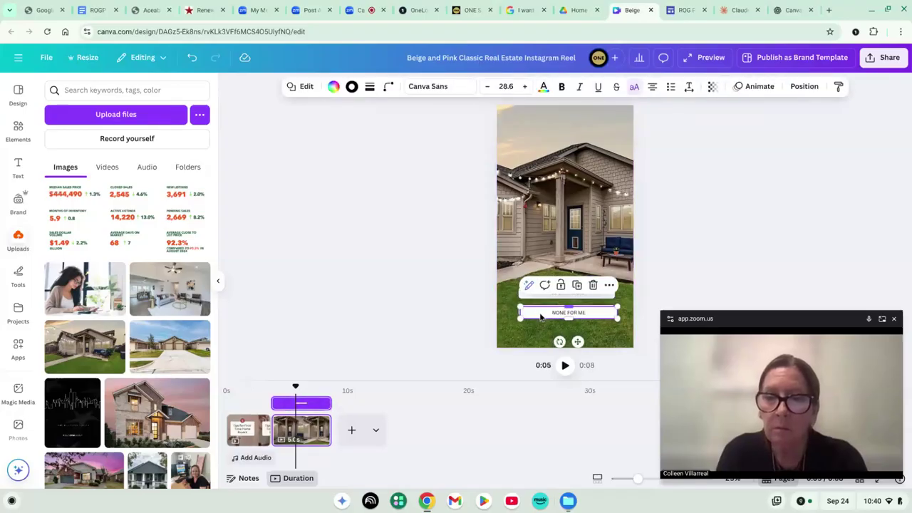
pyautogui.moveTo(577, 342); pyautogui.dragTo(574, 284)
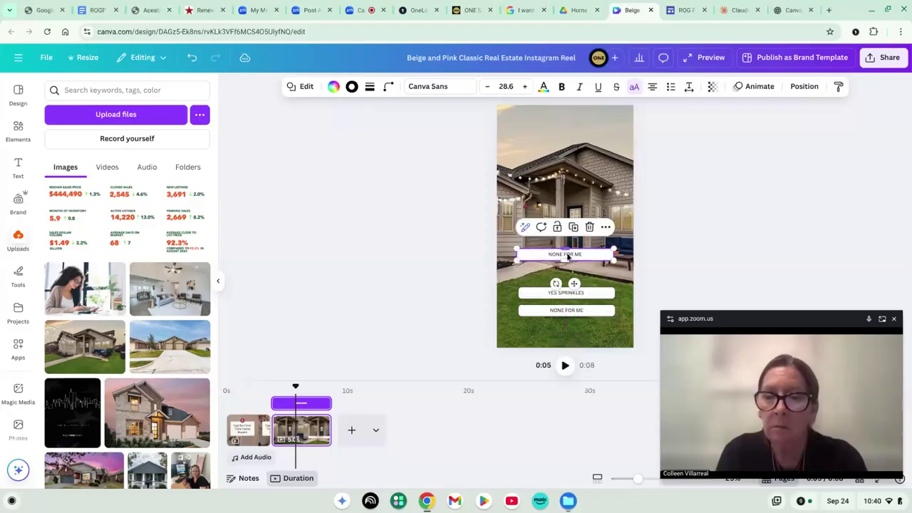
pyautogui.doubleClick(568, 257)
pyautogui.write('COMEN')
pyautogui.press('BackSpace')
pyautogui.write('M')
pyautogui.press('BackSpace')
pyautogui.press('BackSpace')
pyautogui.press('BackSpace')
pyautogui.write('MMENT')
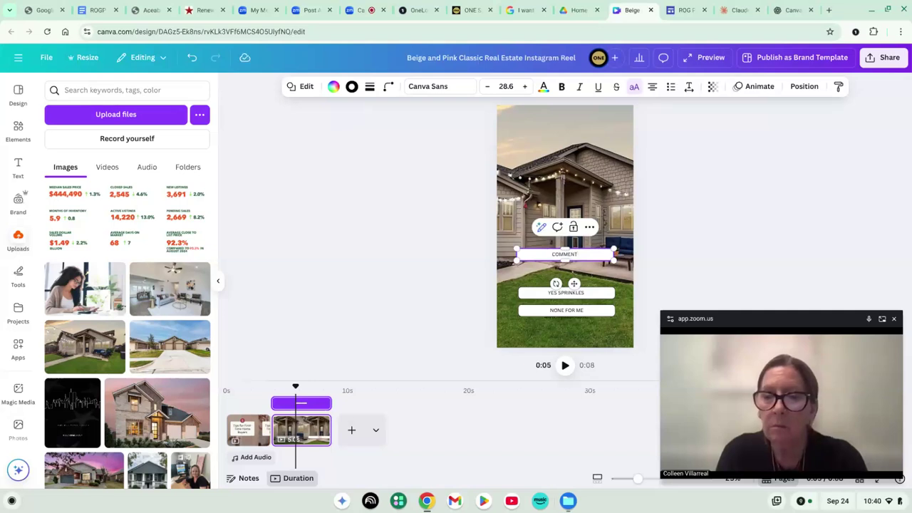
pyautogui.write(' BELOW')
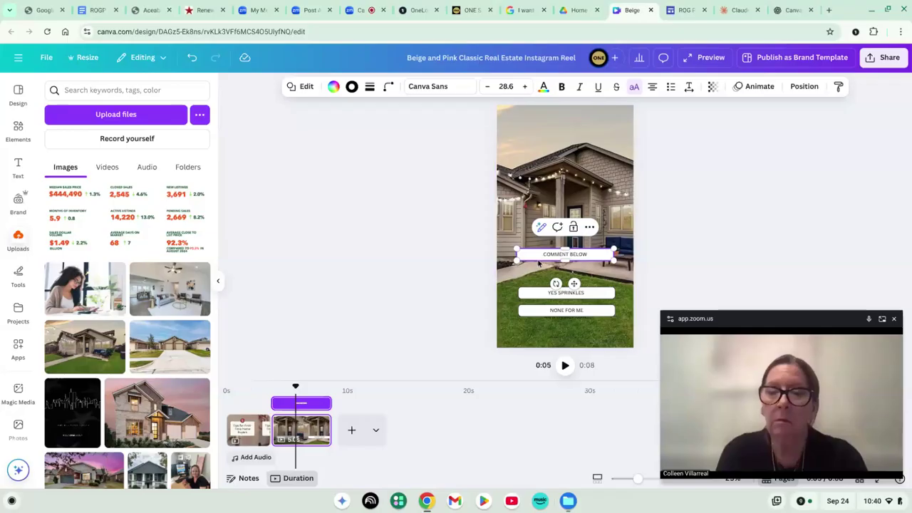
pyautogui.click(489, 279)
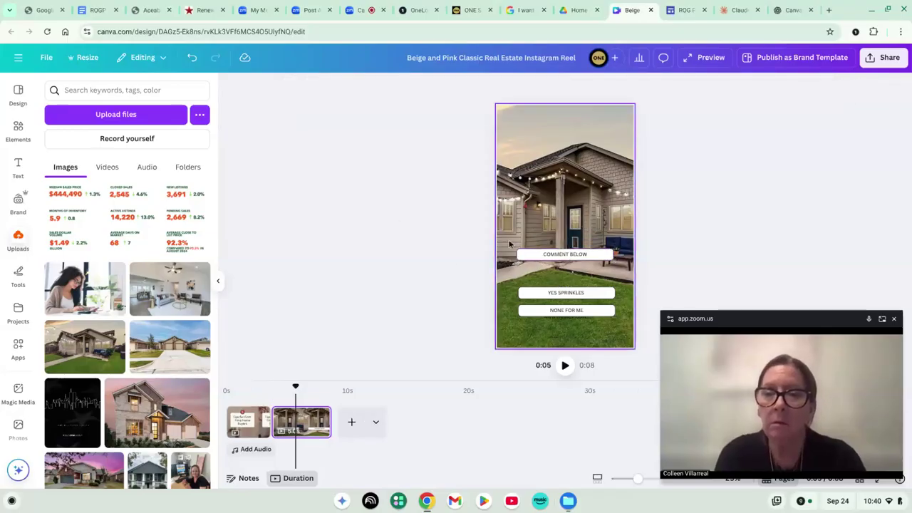
pyautogui.moveTo(458, 259); pyautogui.dragTo(628, 255)
pyautogui.press('Delete')
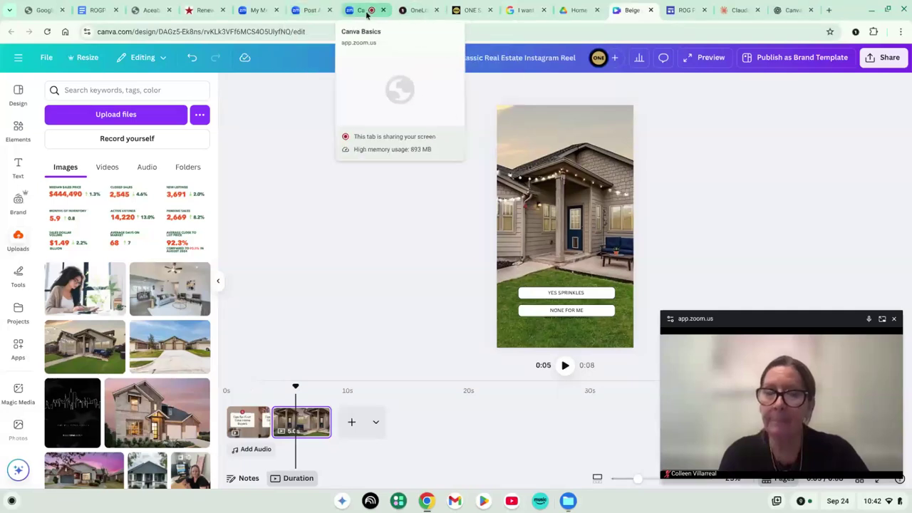
pyautogui.click(600, 32)
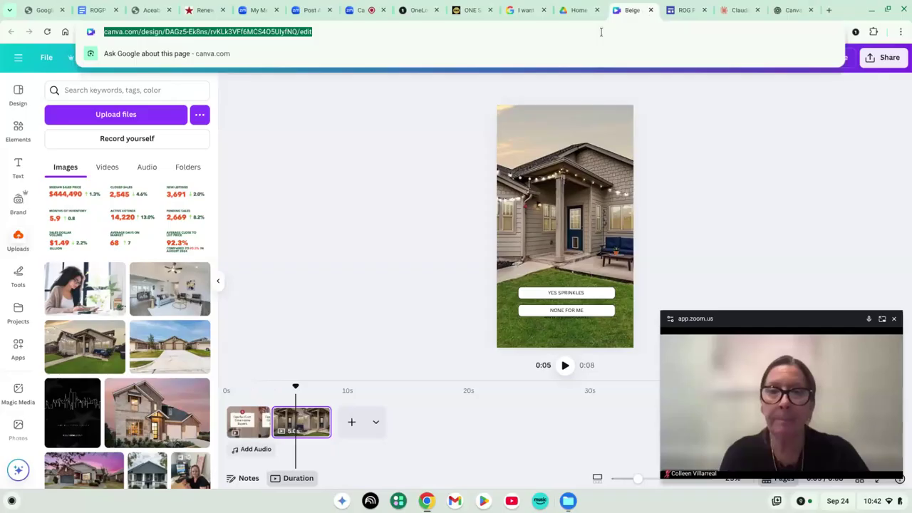
pyautogui.write('cal')
pyautogui.press('BackSpace')
pyautogui.press('BackSpace')
pyautogui.write('n')
pyautogui.press('BackSpace')
pyautogui.write('an')
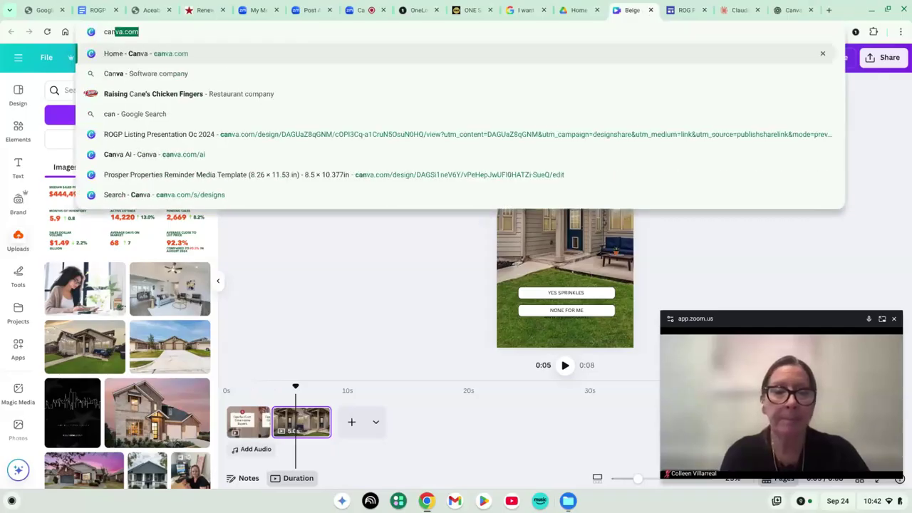
pyautogui.press('Return')
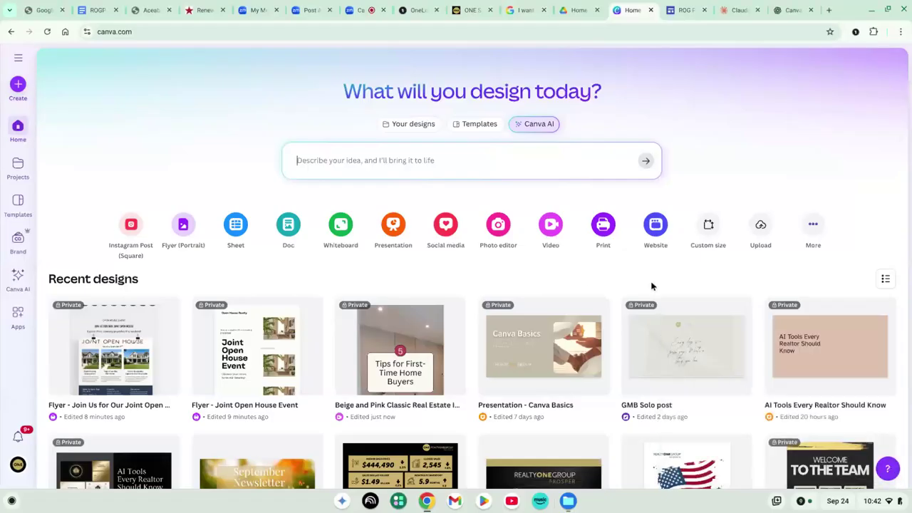
pyautogui.scroll(-3, 583, 281)
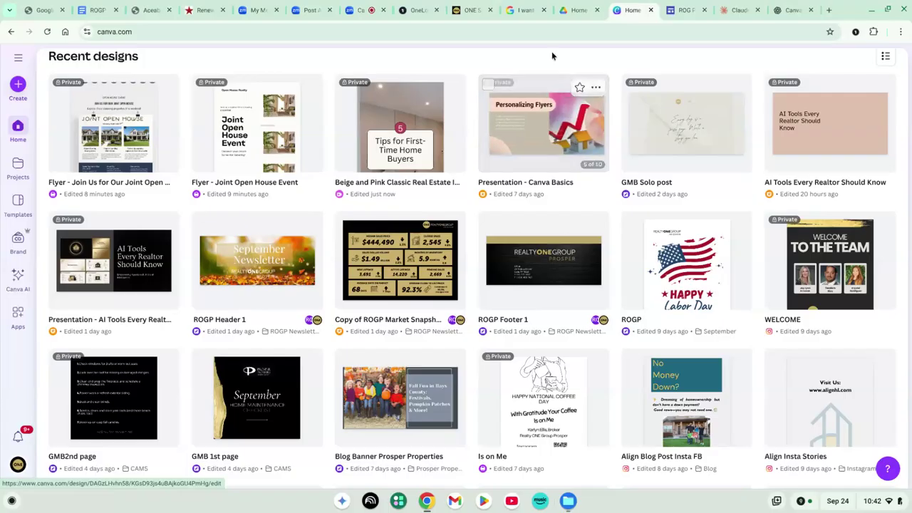
pyautogui.scroll(1, 549, 64)
pyautogui.scroll(1, 549, 68)
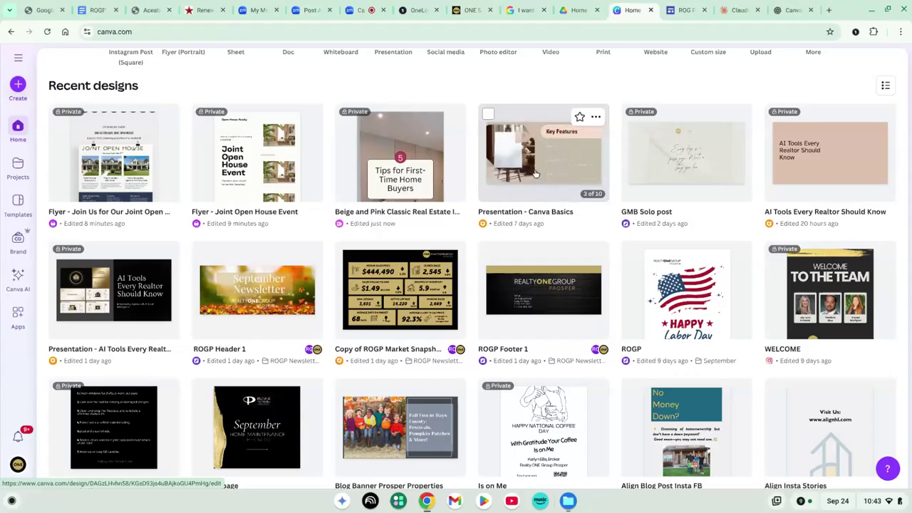
pyautogui.scroll(1, 536, 173)
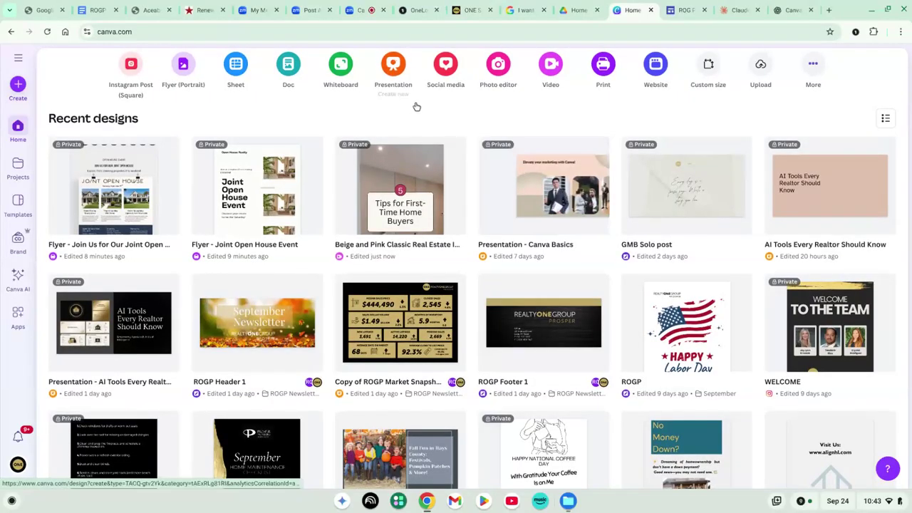
# Create a blank presentation and search the Design panel templates for 'real estate property'
pyautogui.click(394, 75)
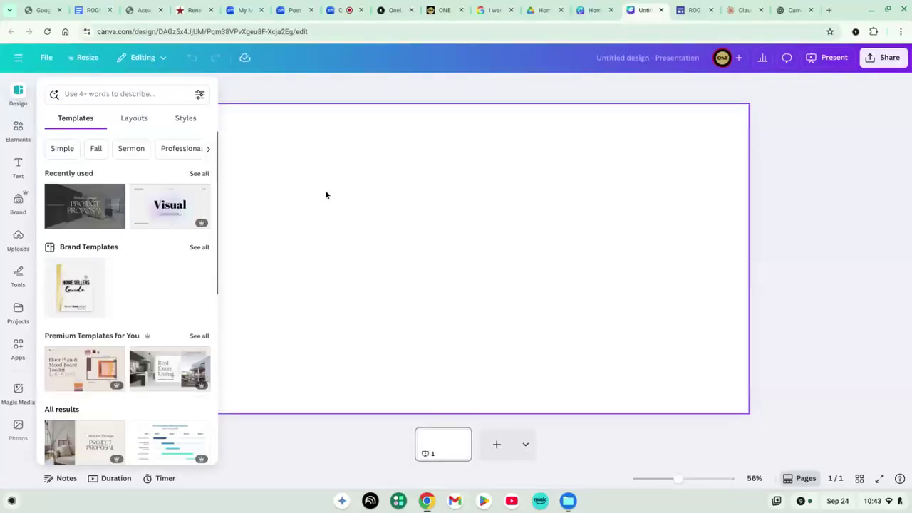
pyautogui.click(114, 93)
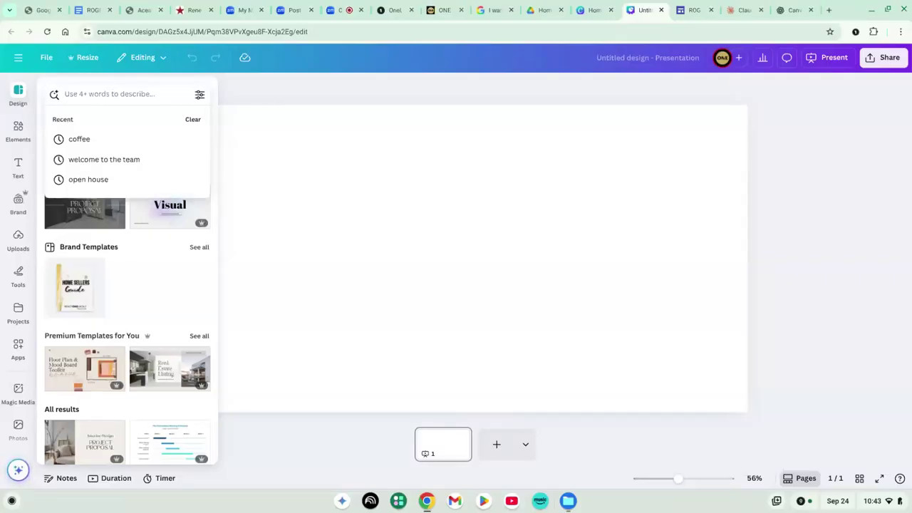
pyautogui.write('real estate property')
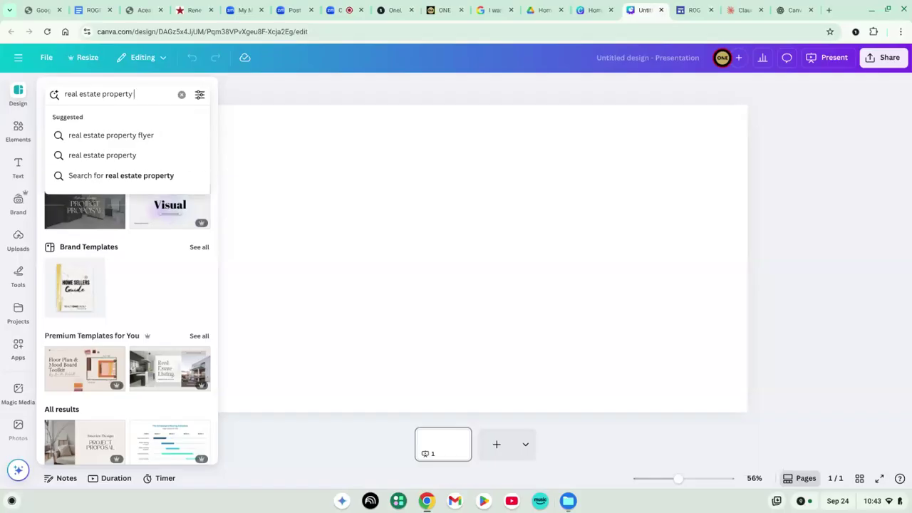
pyautogui.press('Return')
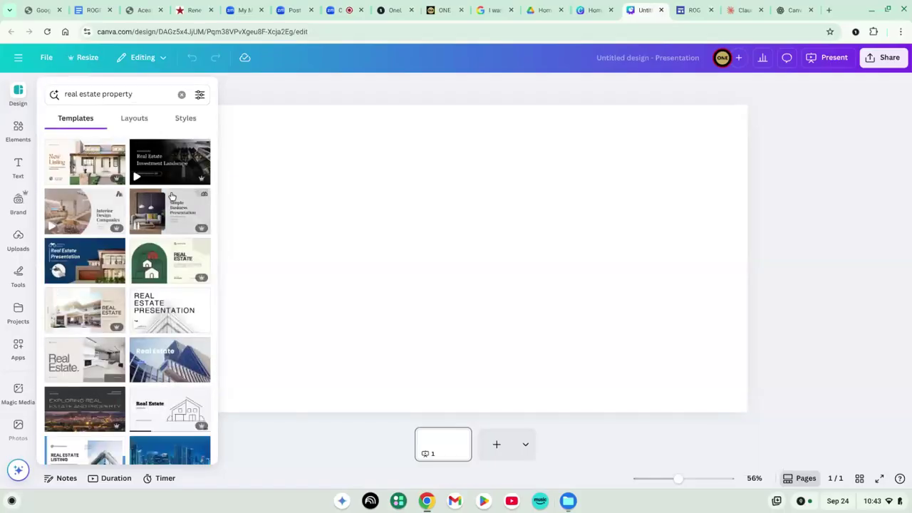
# Apply all 10 Clean Natural New Listing pages, retitle the cover '123 main st', and view the Location slide
pyautogui.click(92, 168)
pyautogui.click(150, 207)
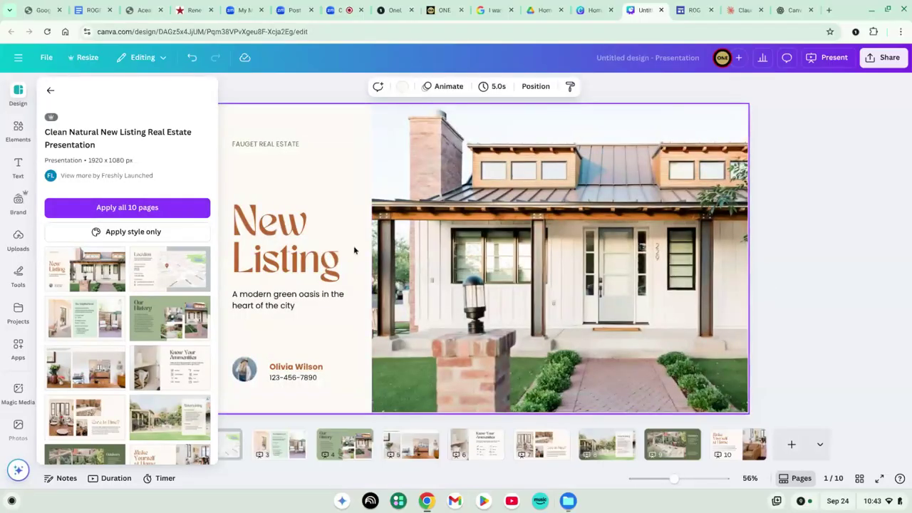
pyautogui.doubleClick(289, 236)
pyautogui.write('12')
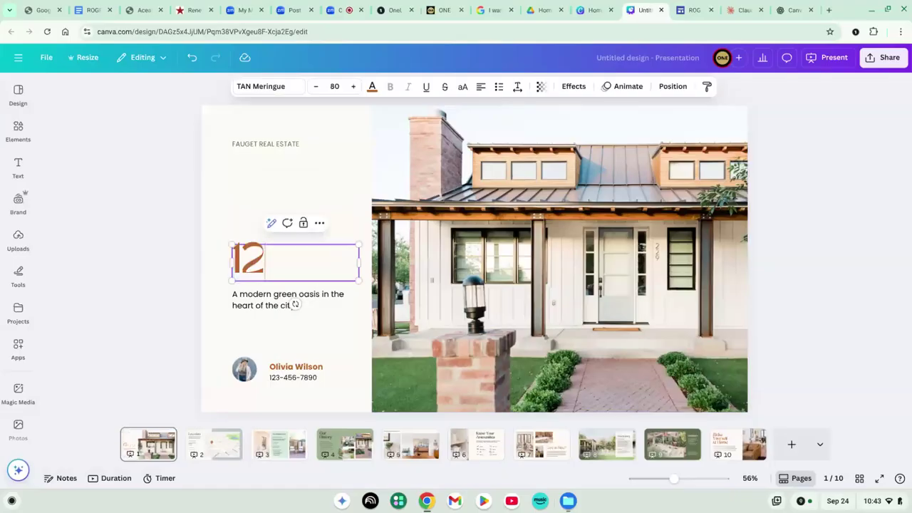
pyautogui.write('3 main st')
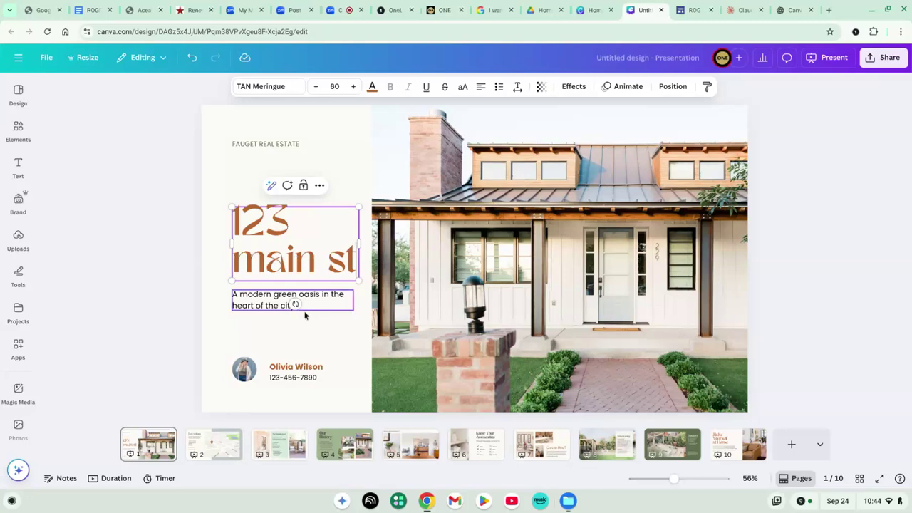
pyautogui.click(222, 452)
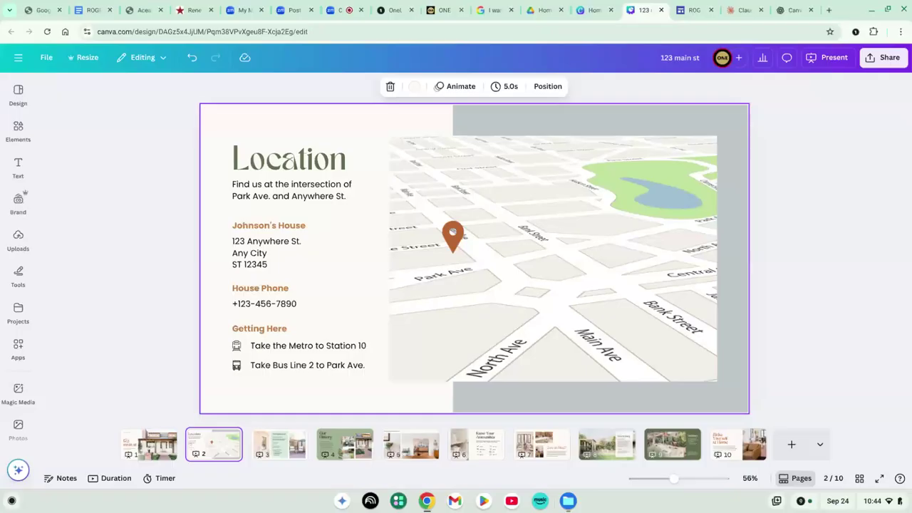
# Step through the slides from the cover via The Neighborhood and Our History to Entertaining
pyautogui.click(285, 444)
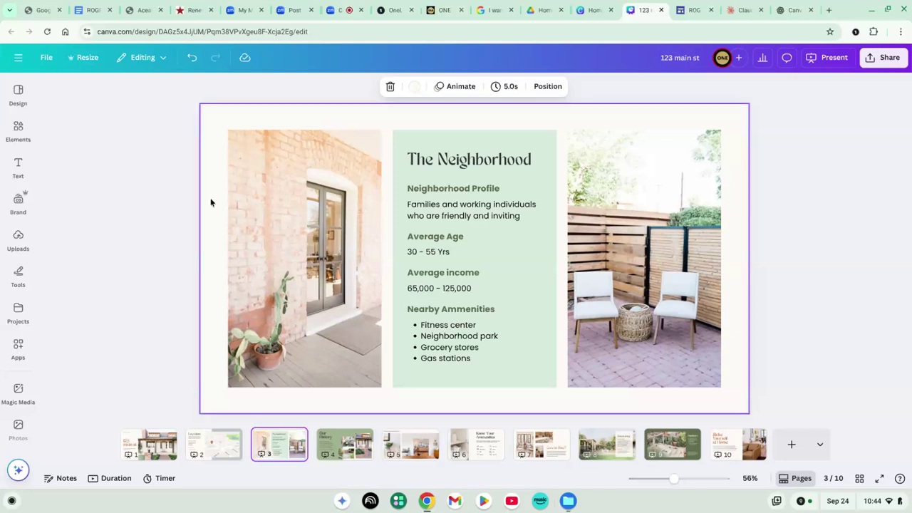
pyautogui.click(168, 447)
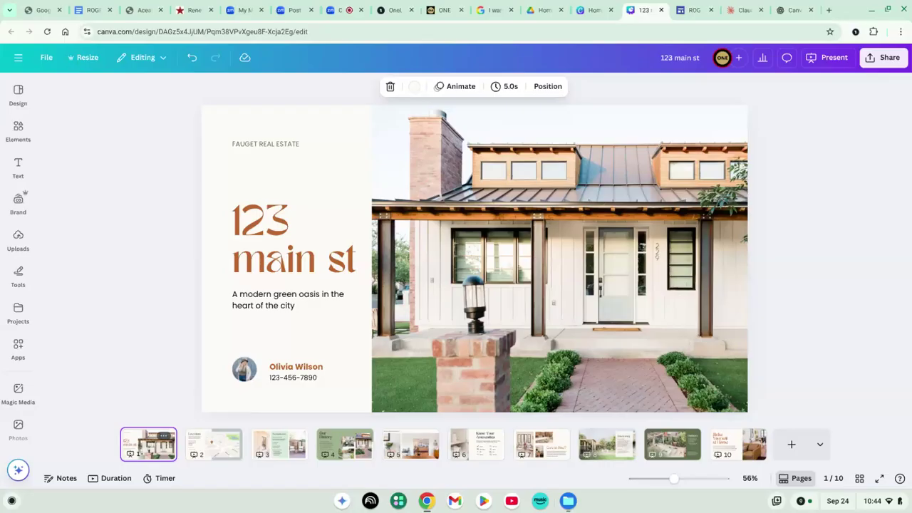
pyautogui.press('Right')
pyautogui.press('Right')
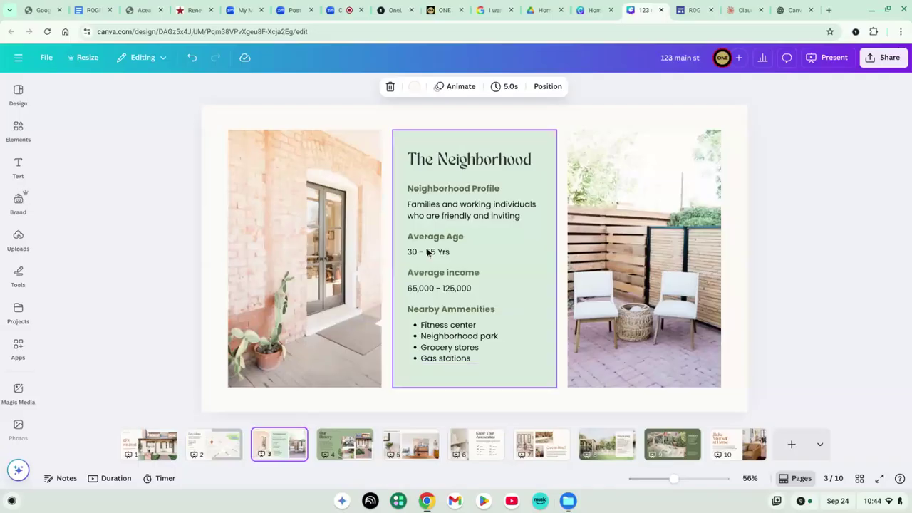
pyautogui.press('Right')
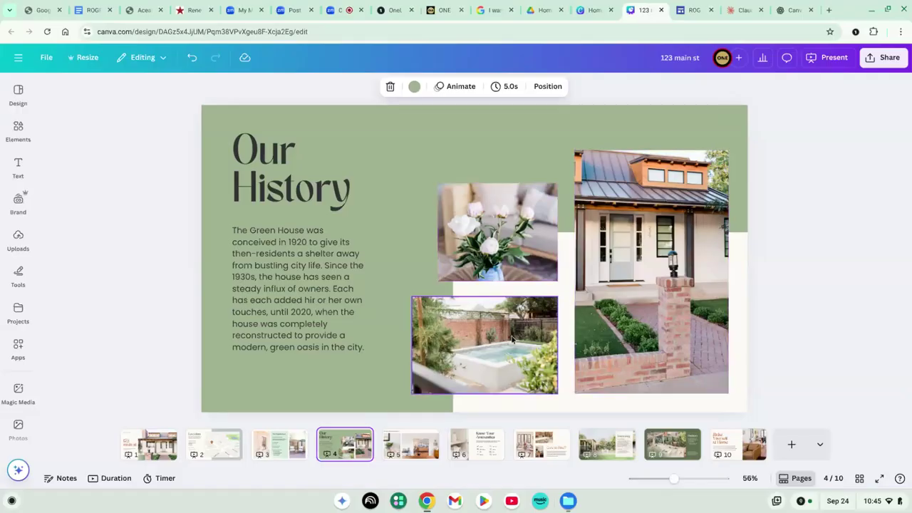
pyautogui.press('Right')
pyautogui.press('Right')
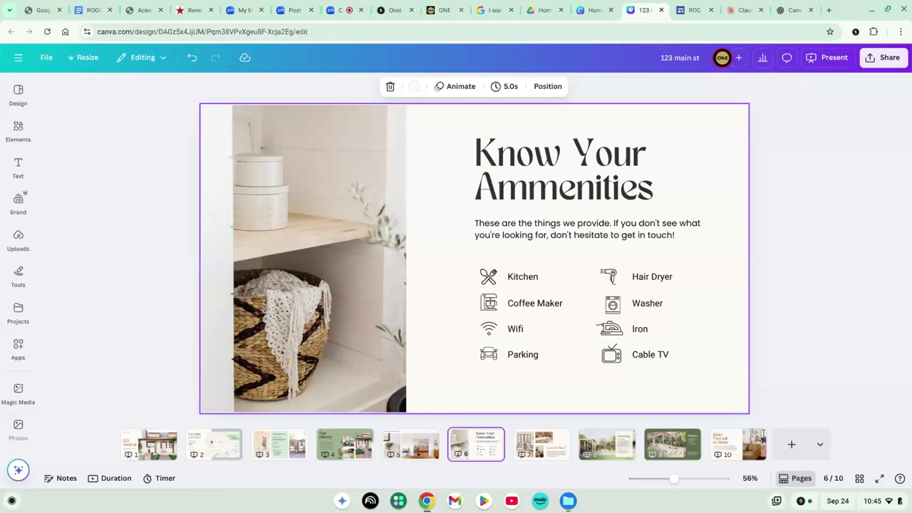
pyautogui.press('Right')
pyautogui.press('Right')
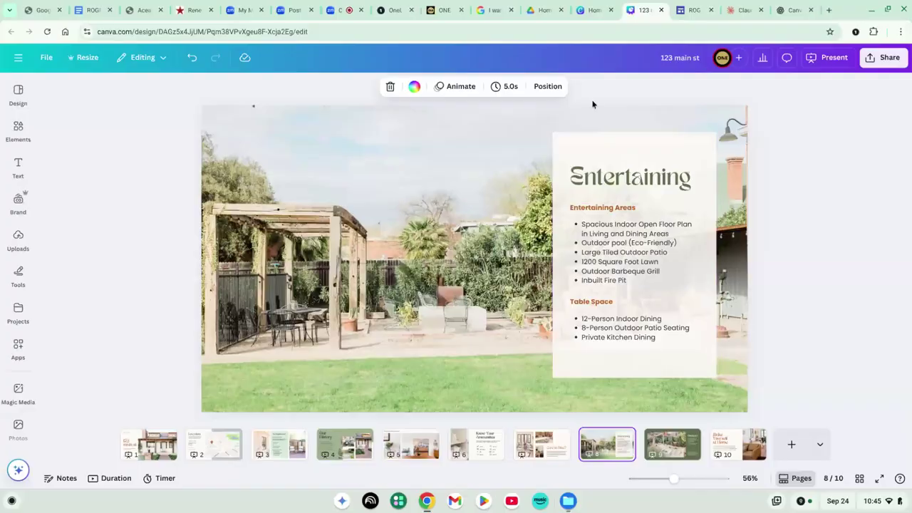
# Switch to the Zoom meeting tab showing participants and the Canva Basics group chat
pyautogui.click(340, 16)
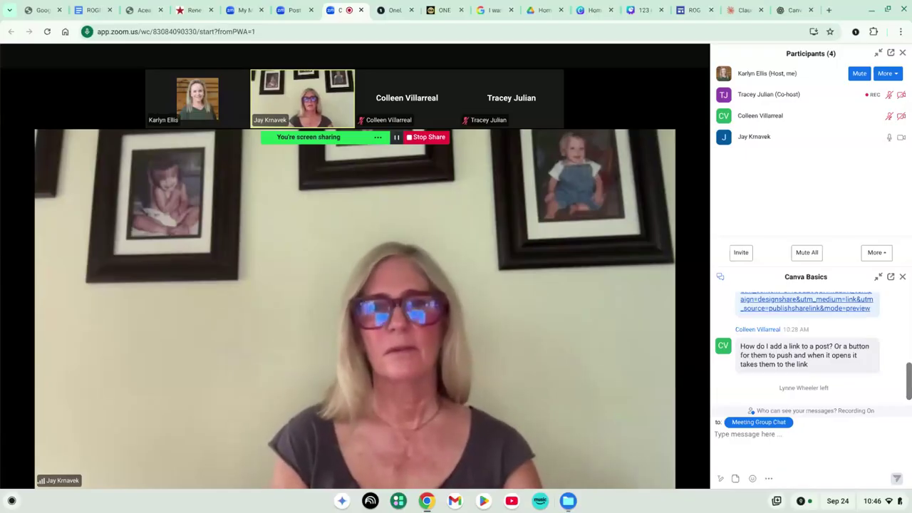
pyautogui.moveTo(335, 362)
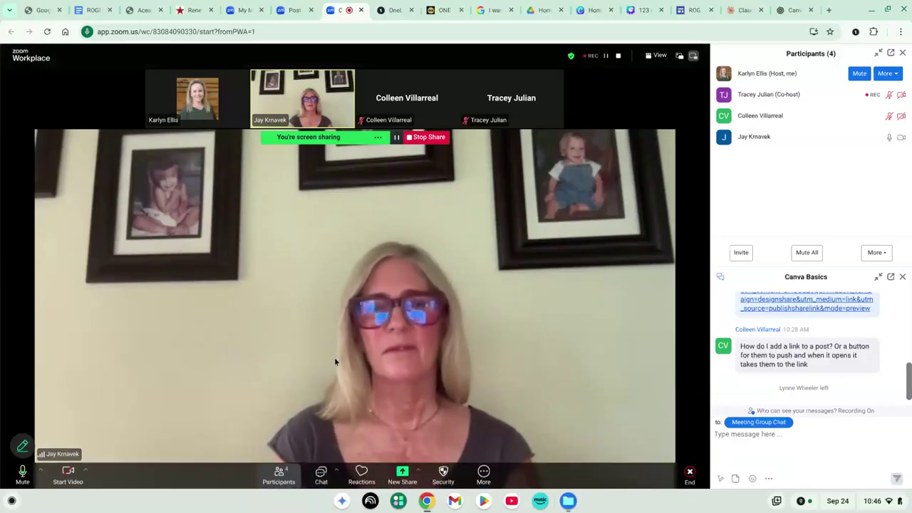